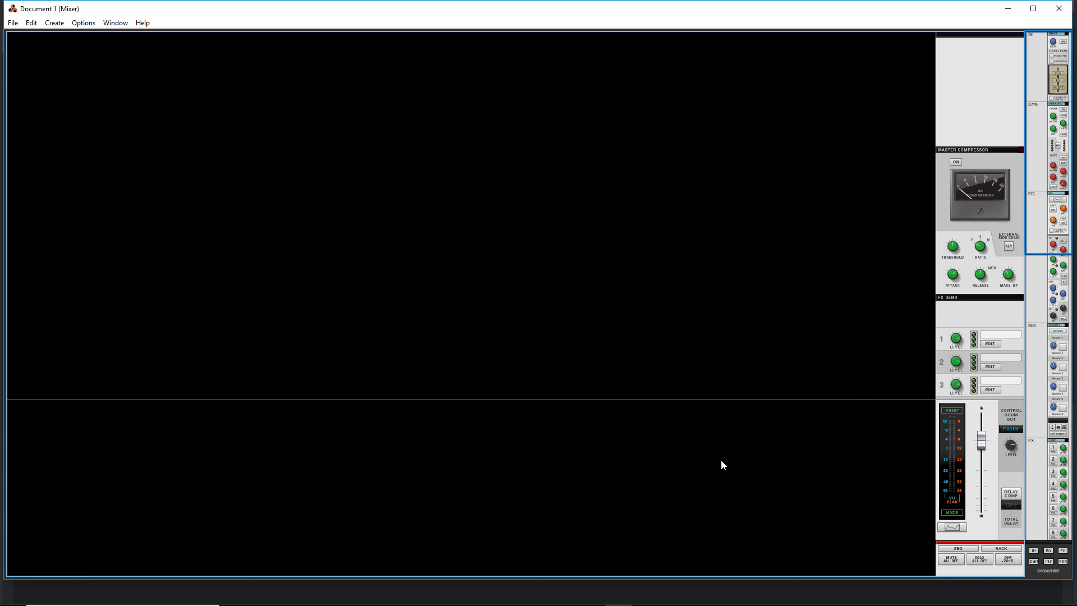
Add a Europa Shapeshifting Synthesizer, show it in the rack, and raise the LFO 1 row's second amount in its modulation matrix
{"action": "right_click", "coordinate": [722, 465]}
{"action": "mouse_move", "coordinate": [780, 415]}
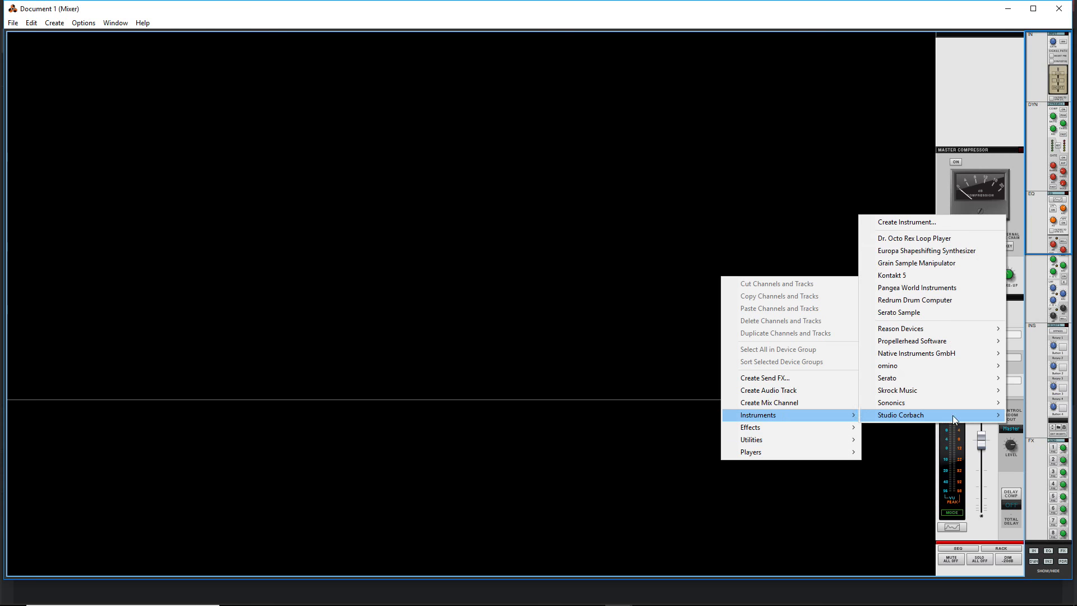
{"action": "mouse_move", "coordinate": [979, 416]}
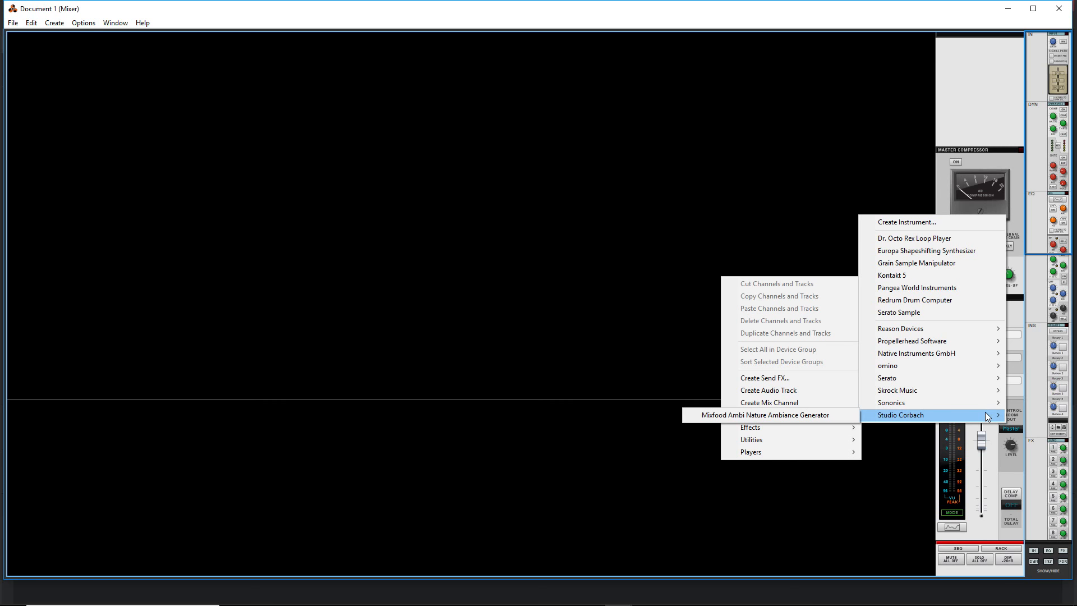
{"action": "mouse_move", "coordinate": [993, 335]}
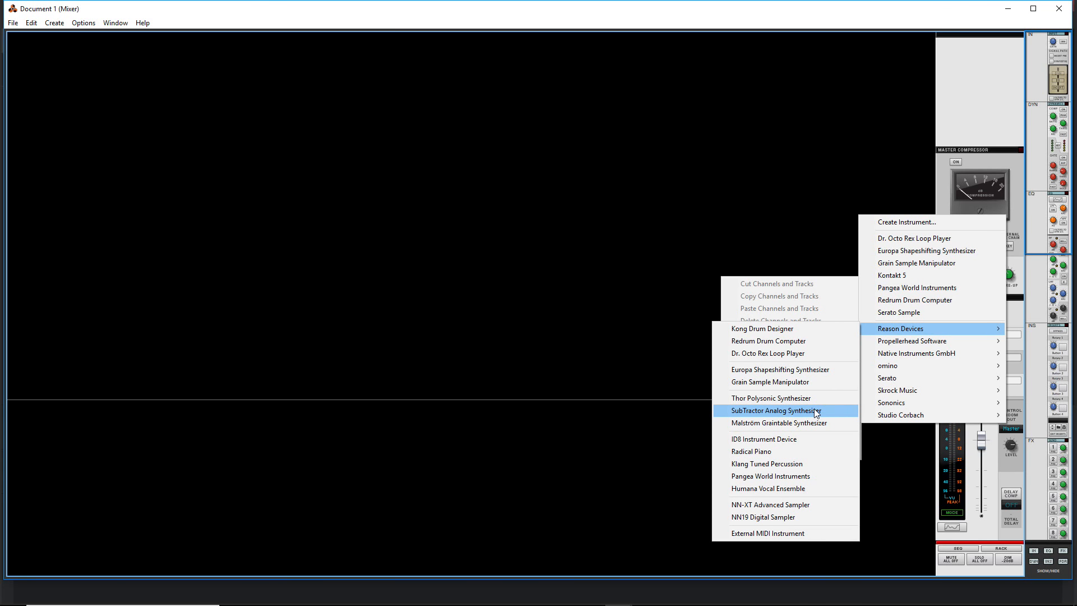
{"action": "left_click", "coordinate": [805, 370]}
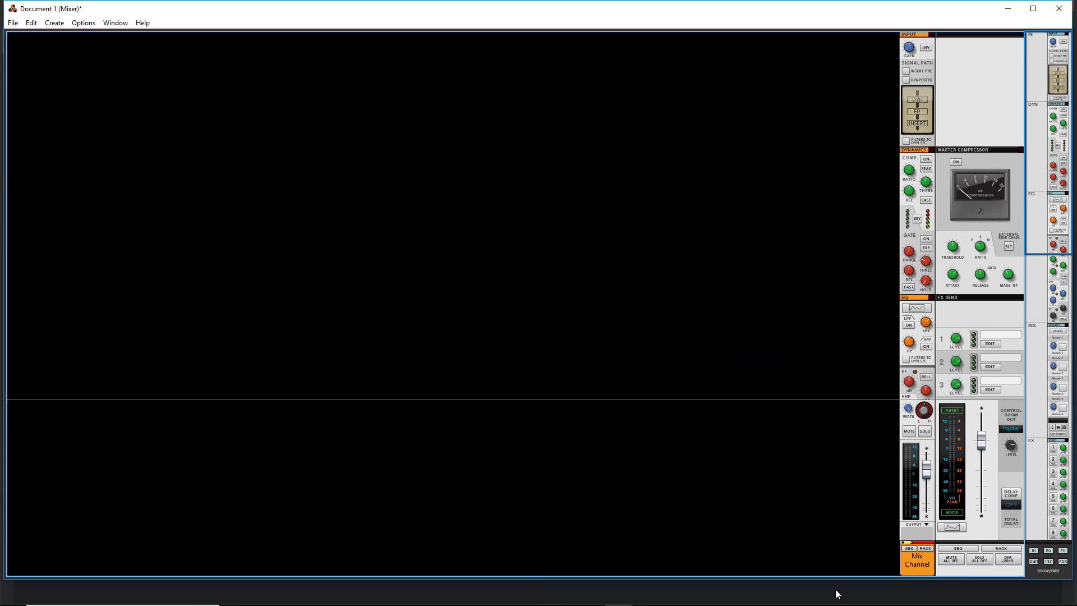
{"action": "left_click", "coordinate": [924, 548]}
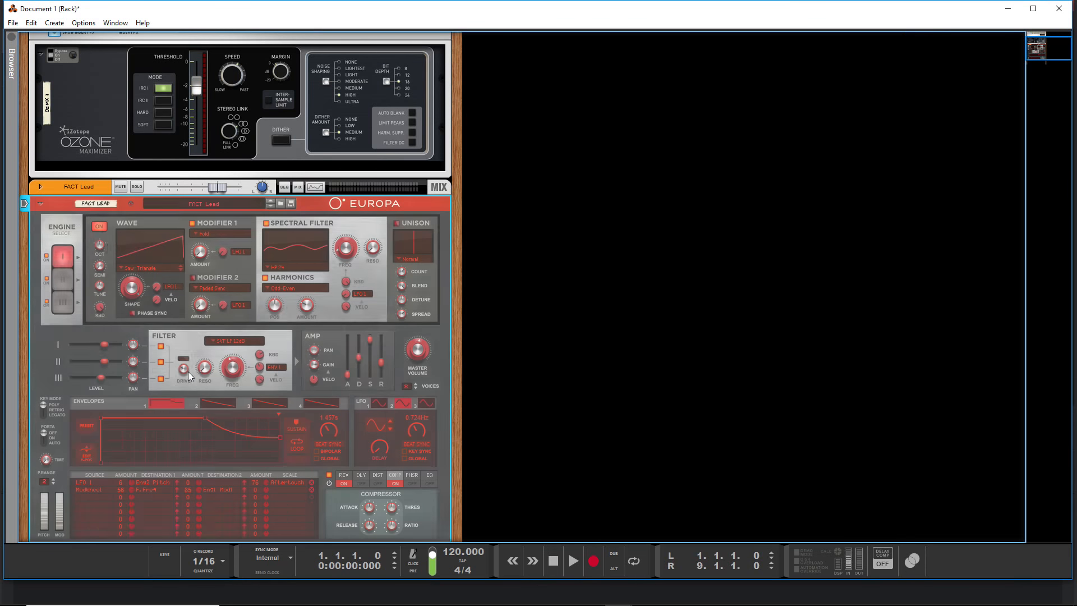
{"action": "scroll", "coordinate": [190, 372], "scroll_direction": "down", "scroll_amount": 1}
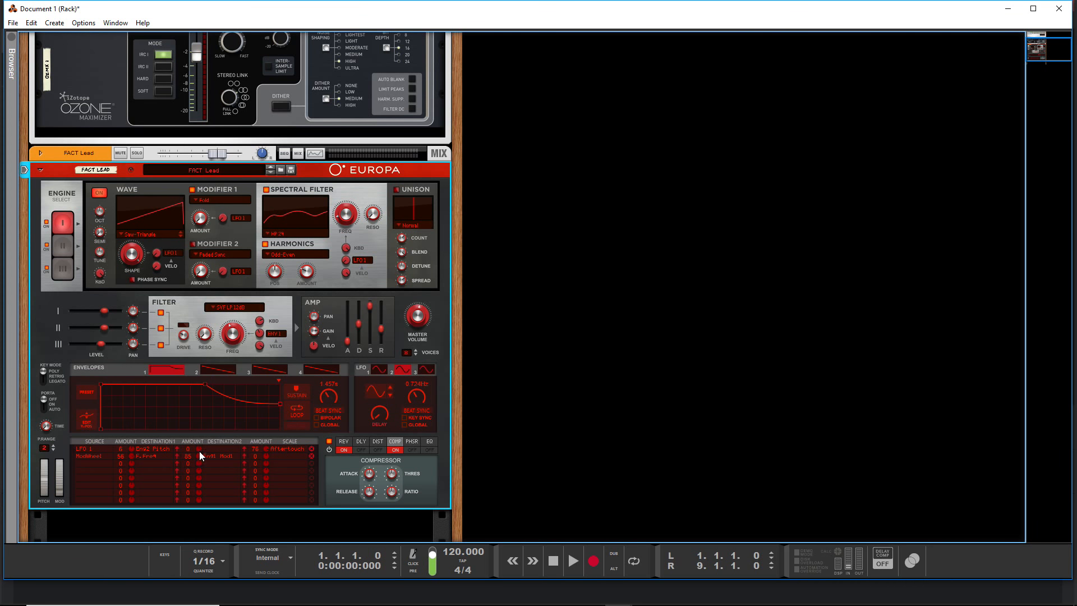
{"action": "left_click_drag", "start_coordinate": [199, 451], "coordinate": [206, 445]}
Open the browser and add the Scales & Chords player to the Europa synthesizer
{"action": "left_click", "coordinate": [15, 39]}
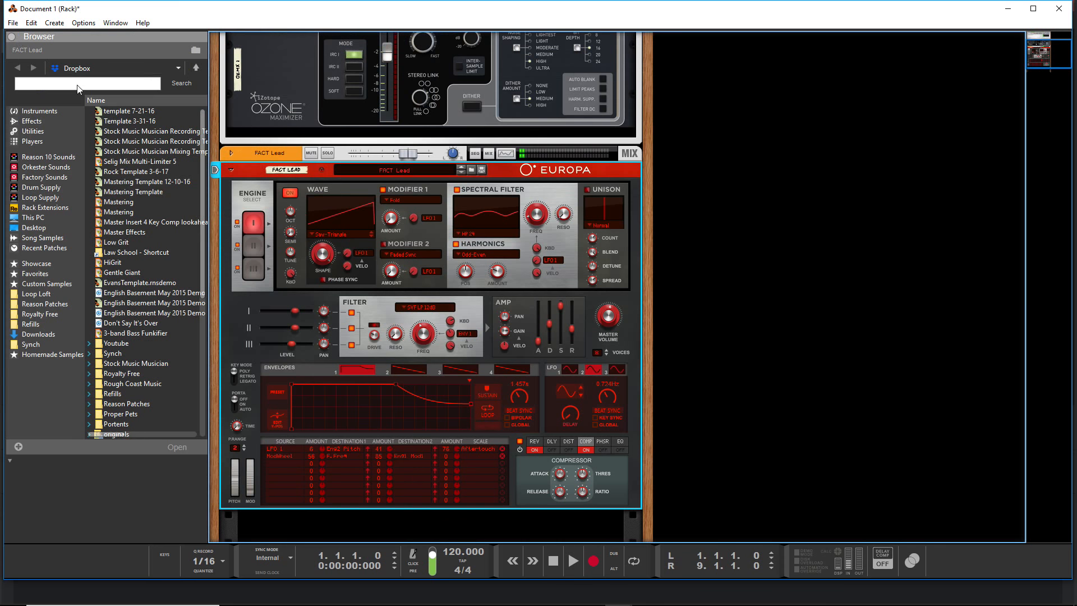
{"action": "left_click", "coordinate": [69, 140]}
{"action": "left_click", "coordinate": [170, 213]}
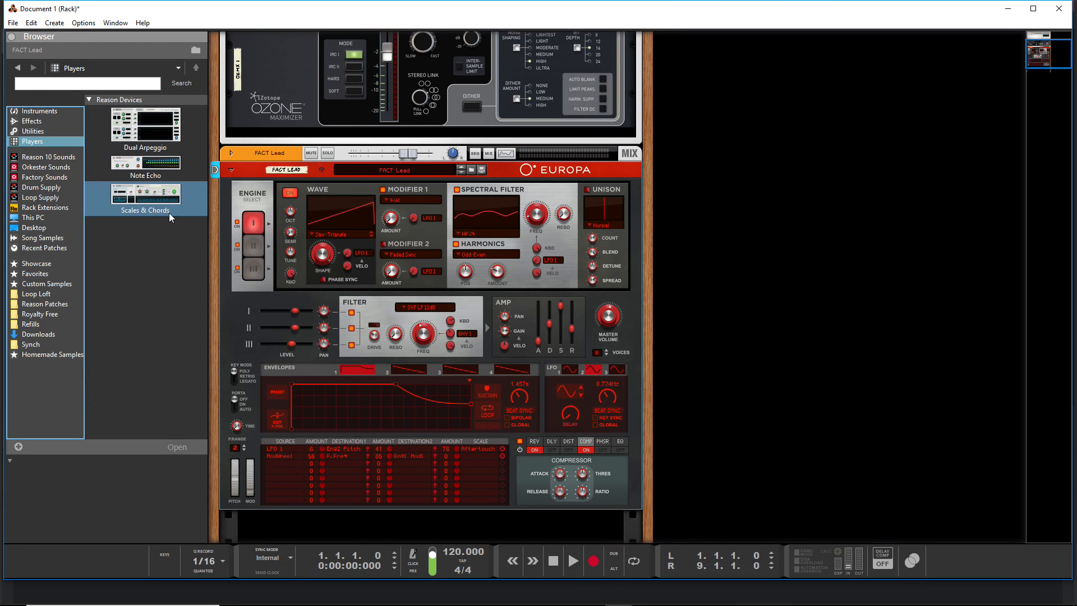
{"action": "left_click_drag", "start_coordinate": [170, 213], "coordinate": [338, 181]}
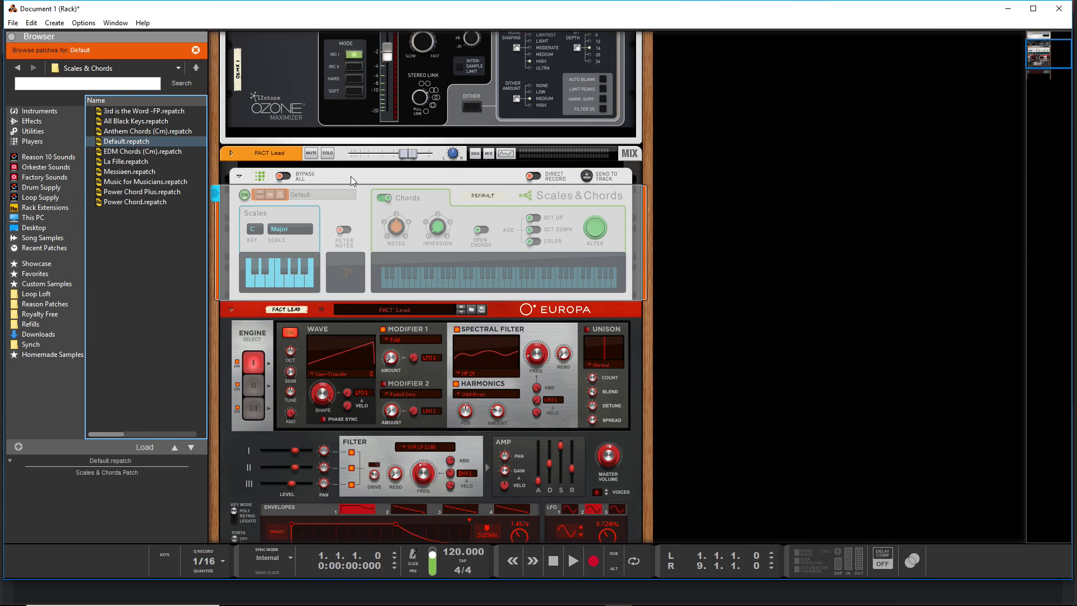
Enable Oct Down, Oct Up and Open Chords on the Scales & Chords player
{"action": "left_click", "coordinate": [533, 230]}
{"action": "left_click", "coordinate": [533, 219]}
{"action": "left_click", "coordinate": [483, 232]}
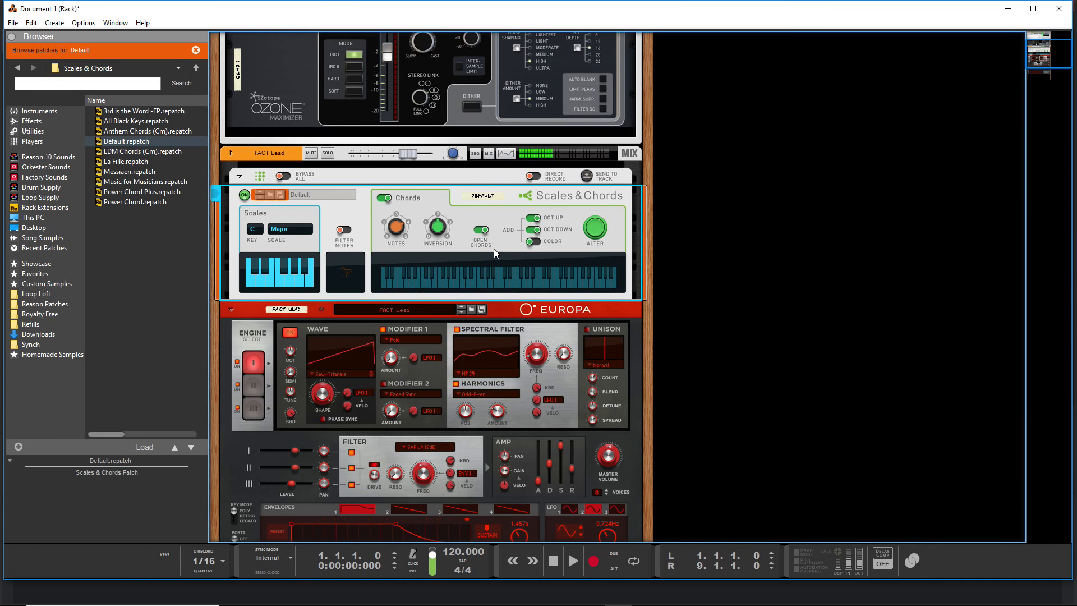
{"action": "scroll", "coordinate": [457, 265], "scroll_direction": "down", "scroll_amount": 5}
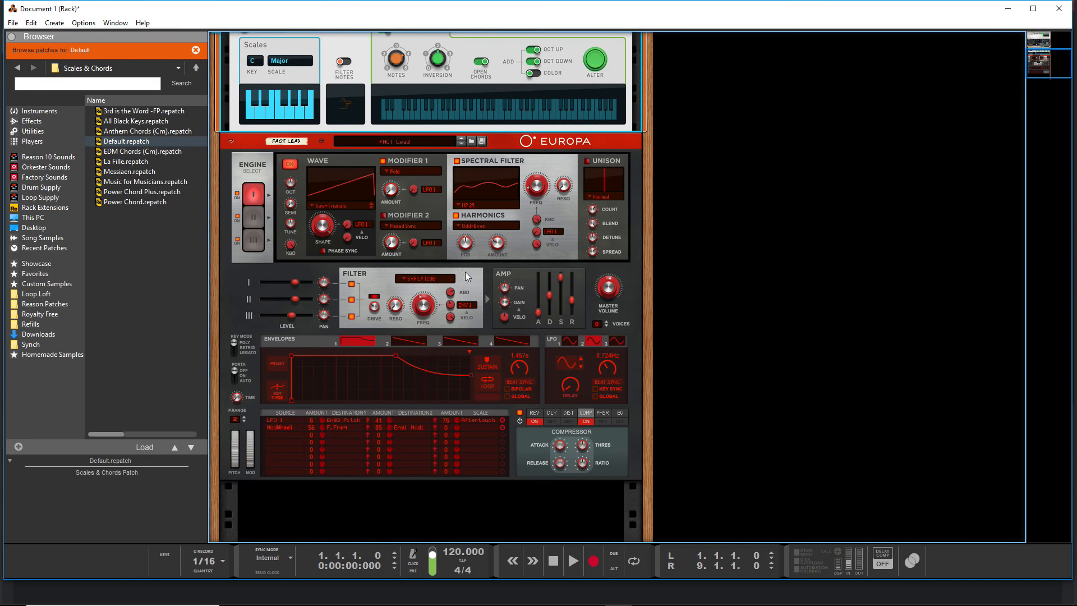
{"action": "scroll", "coordinate": [489, 321], "scroll_direction": "up", "scroll_amount": 1}
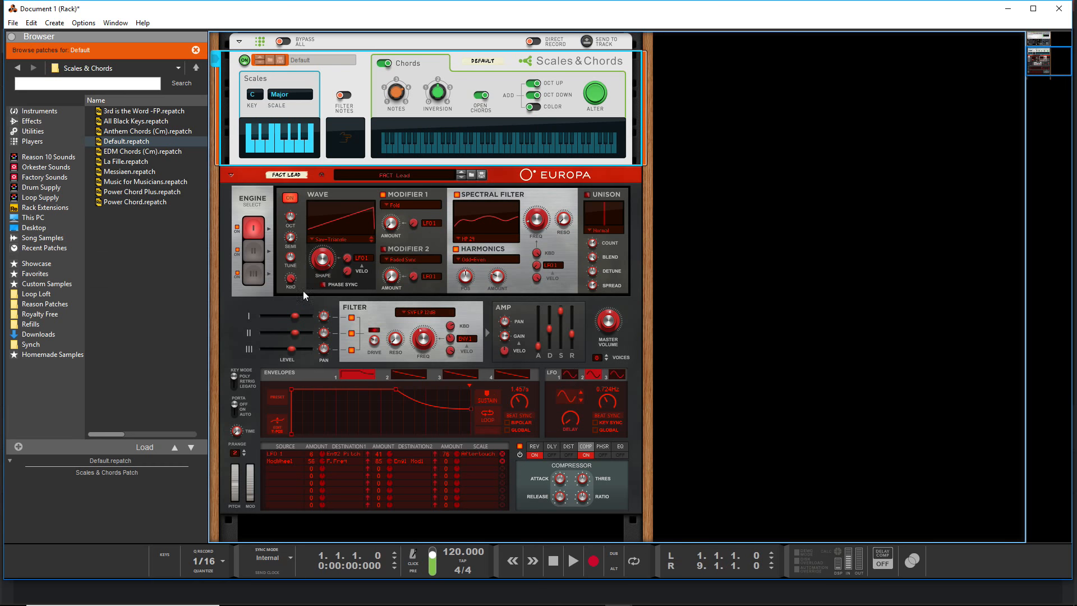
{"action": "left_click", "coordinate": [390, 175]}
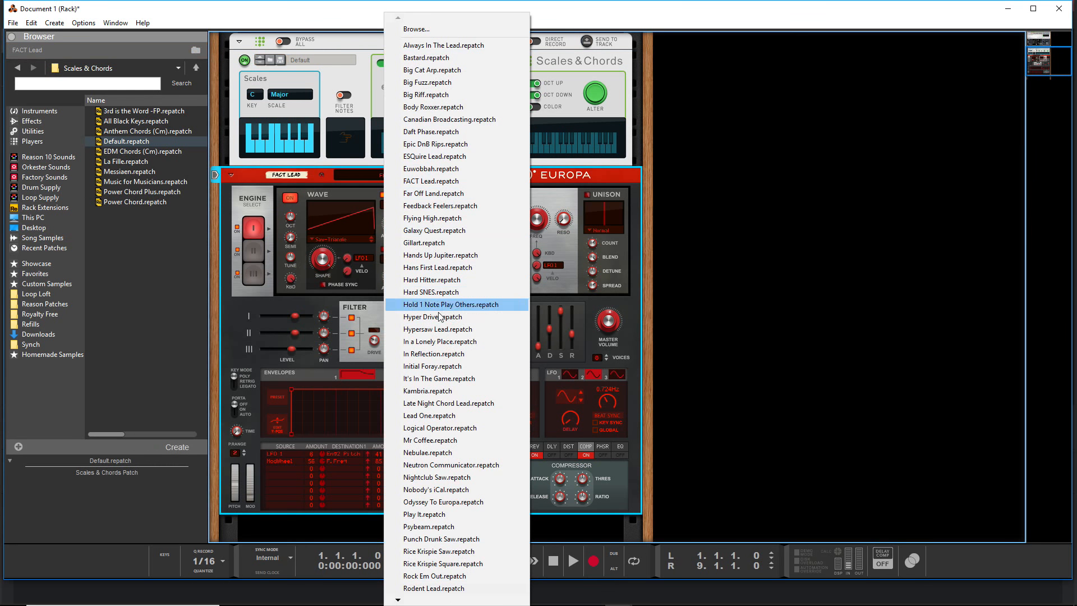
{"action": "left_click", "coordinate": [197, 65]}
{"action": "left_click", "coordinate": [197, 66]}
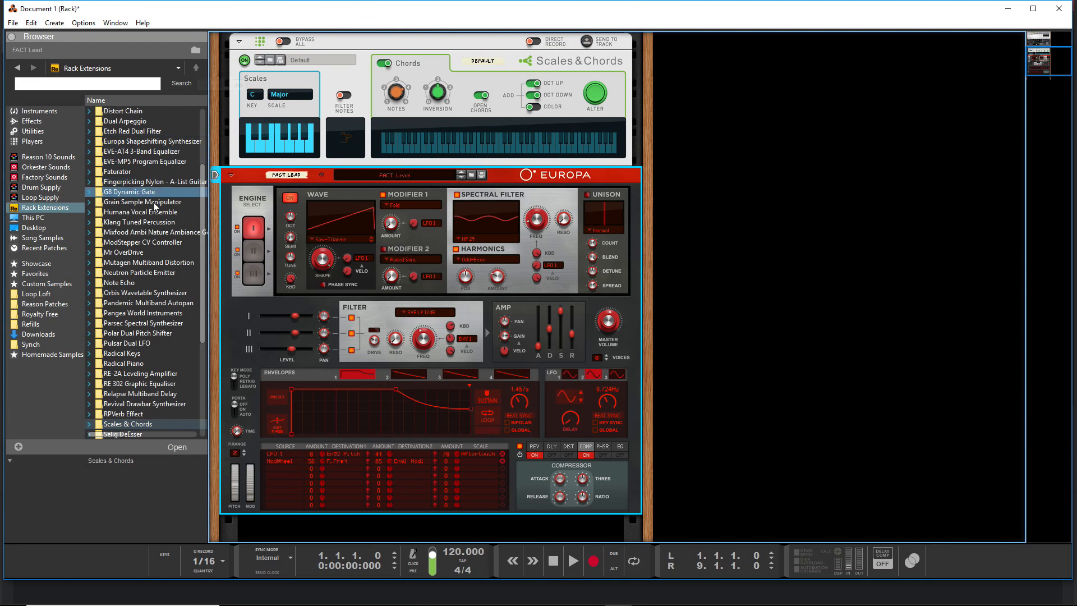
Browse the Europa patches and load Bonus Stage from the Rhythmic folder
{"action": "left_click", "coordinate": [463, 174]}
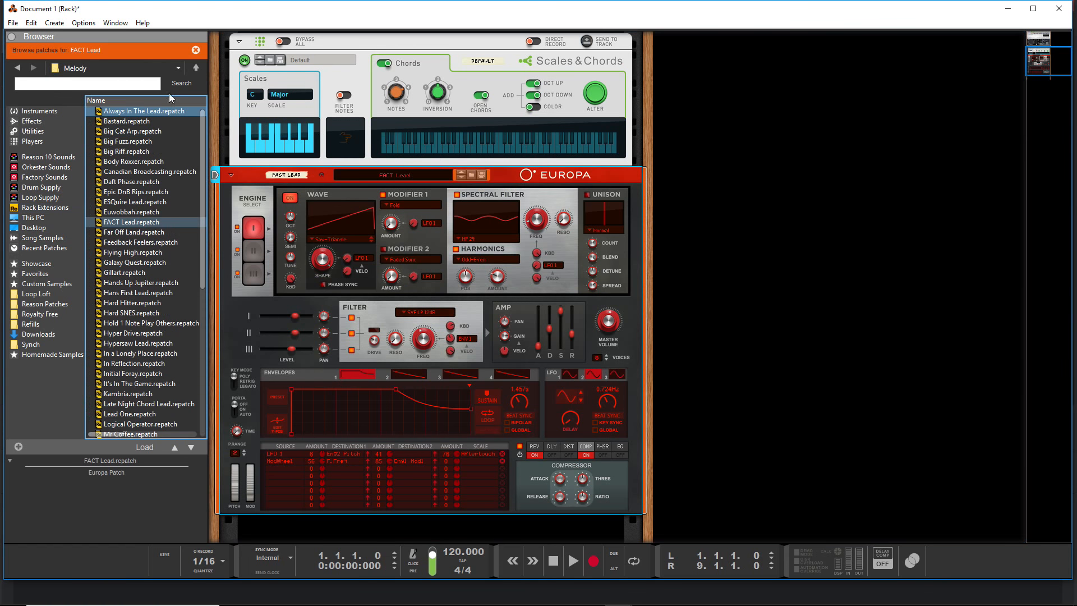
{"action": "left_click", "coordinate": [195, 68]}
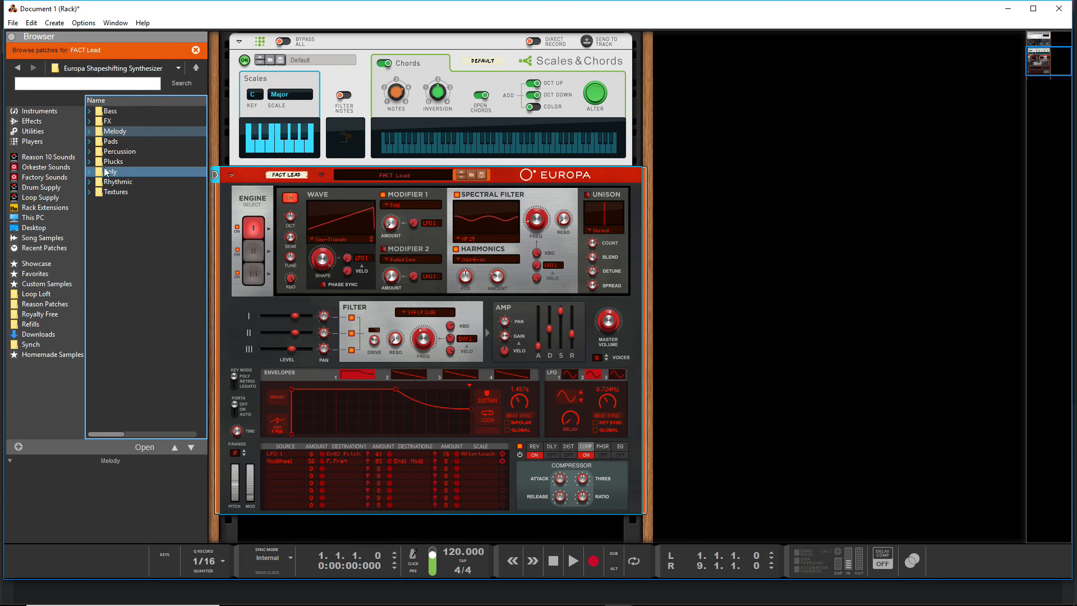
{"action": "double_click", "coordinate": [139, 180]}
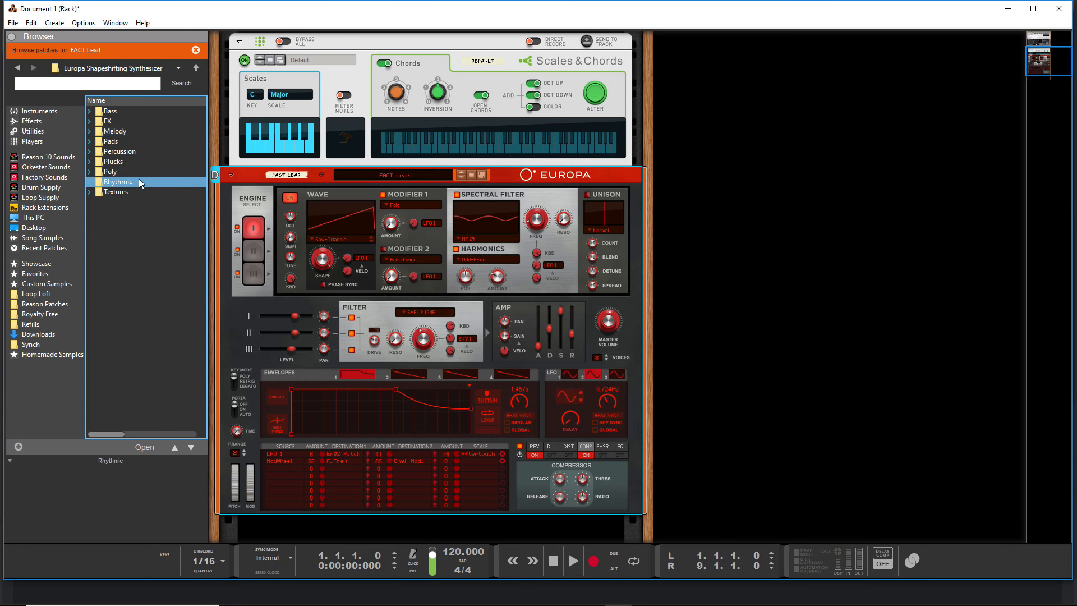
{"action": "left_click", "coordinate": [138, 153]}
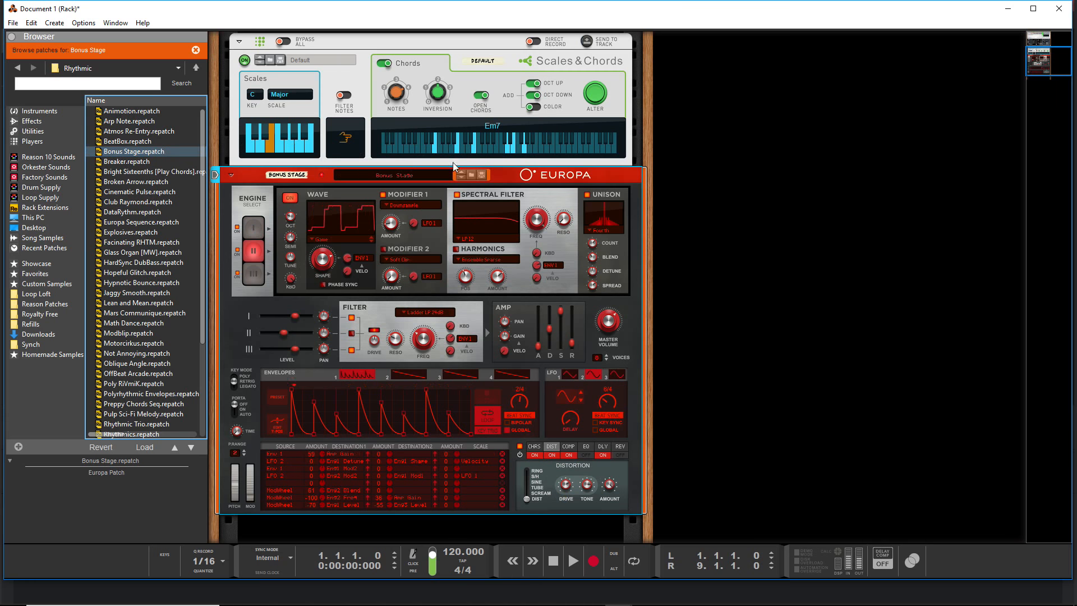
Advance through the following Rhythmic patches on Europa, auditioning Breaker, Broken Arrow, Cinematic Pulse and Club Raymond
{"action": "left_click", "coordinate": [460, 177]}
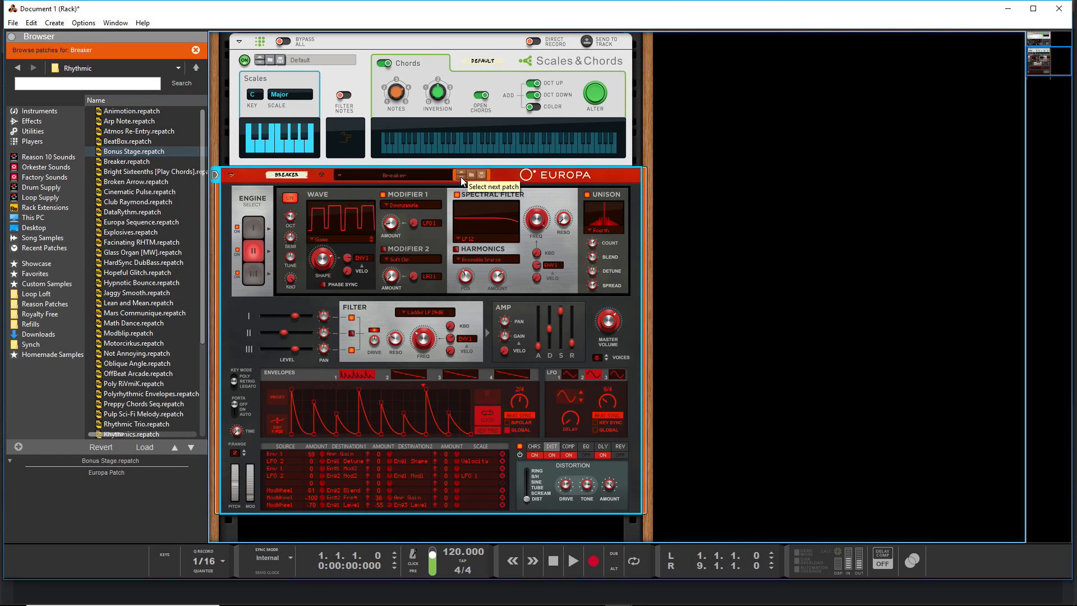
{"action": "left_click", "coordinate": [461, 176]}
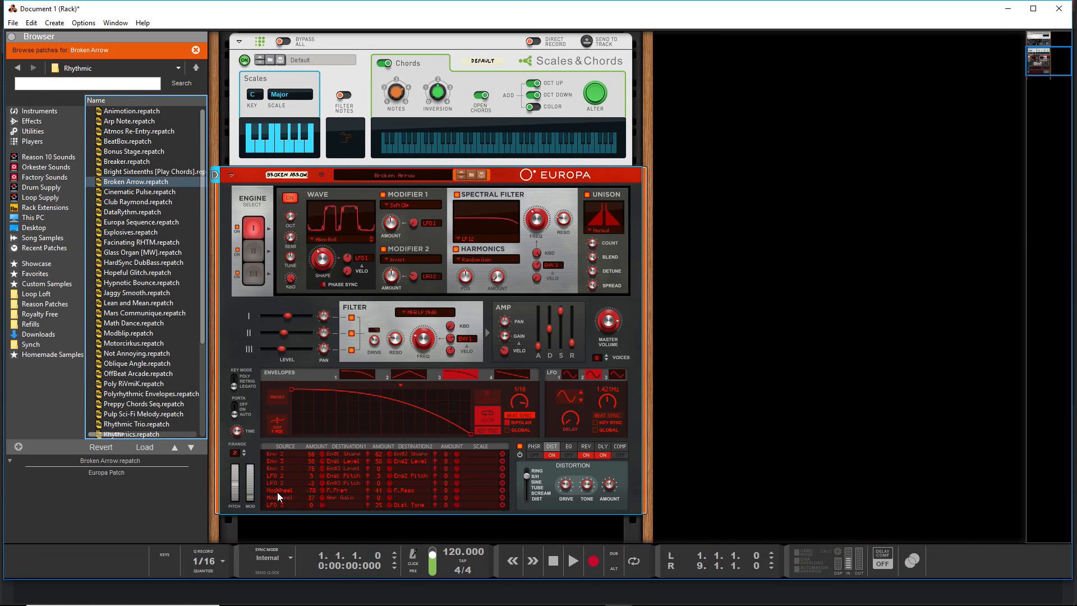
{"action": "scroll", "coordinate": [343, 486], "scroll_direction": "down", "scroll_amount": 1}
{"action": "scroll", "coordinate": [342, 485], "scroll_direction": "up", "scroll_amount": 1}
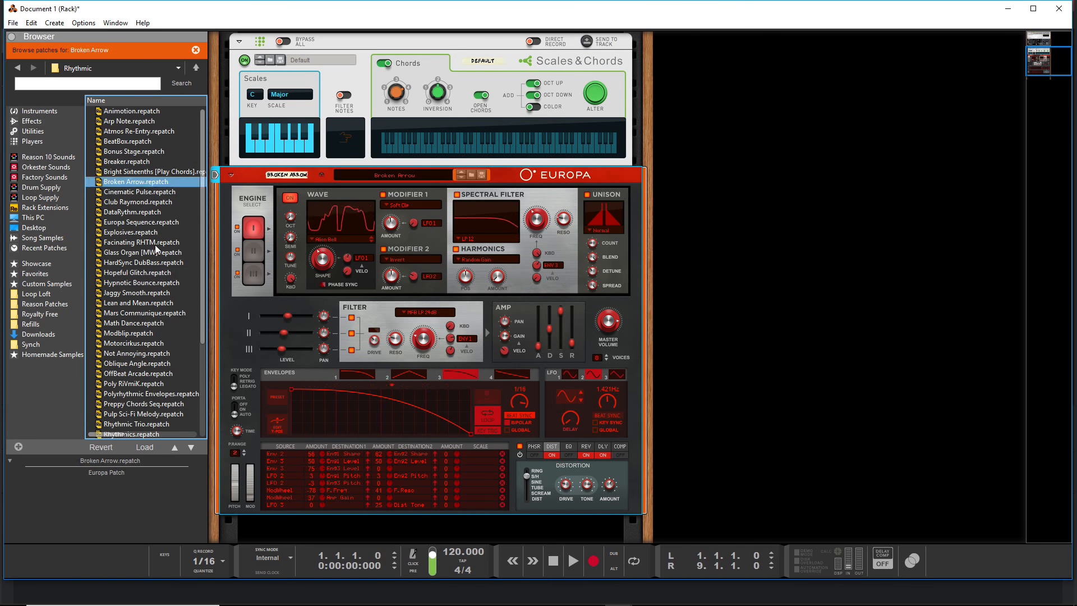
{"action": "left_click", "coordinate": [458, 178]}
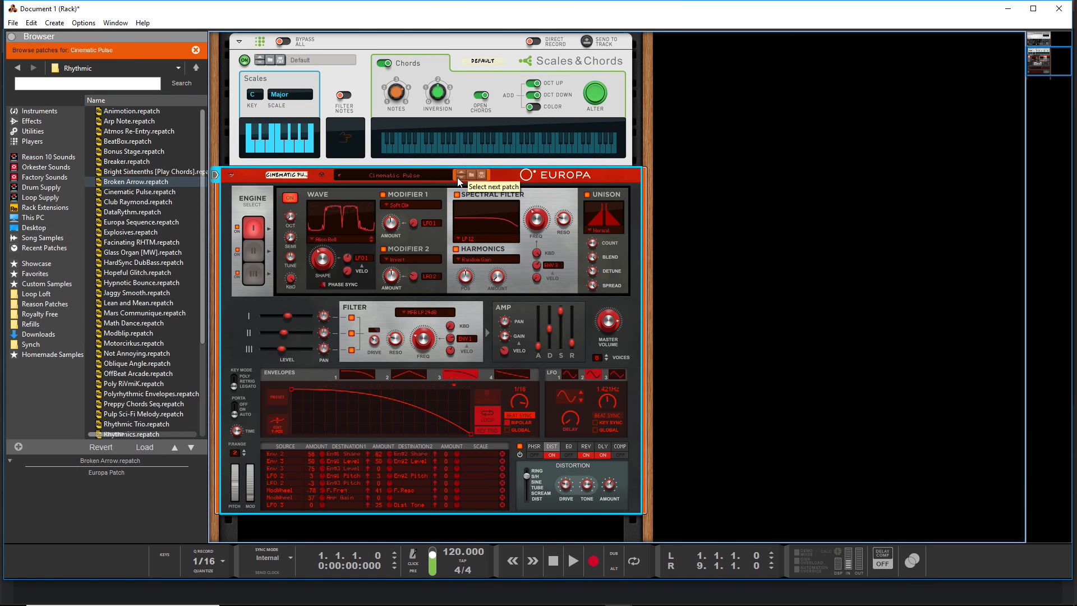
{"action": "left_click", "coordinate": [459, 178]}
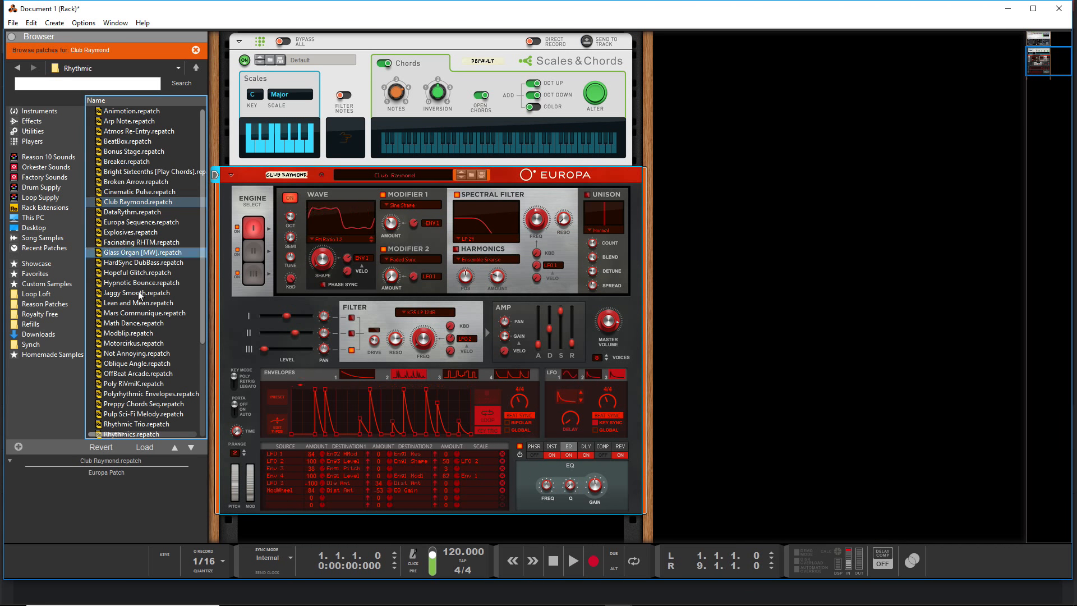
Try the Broken Pipes Low patch from Europa's Poly folder and replace it with Dynamic Response
{"action": "left_click", "coordinate": [196, 67]}
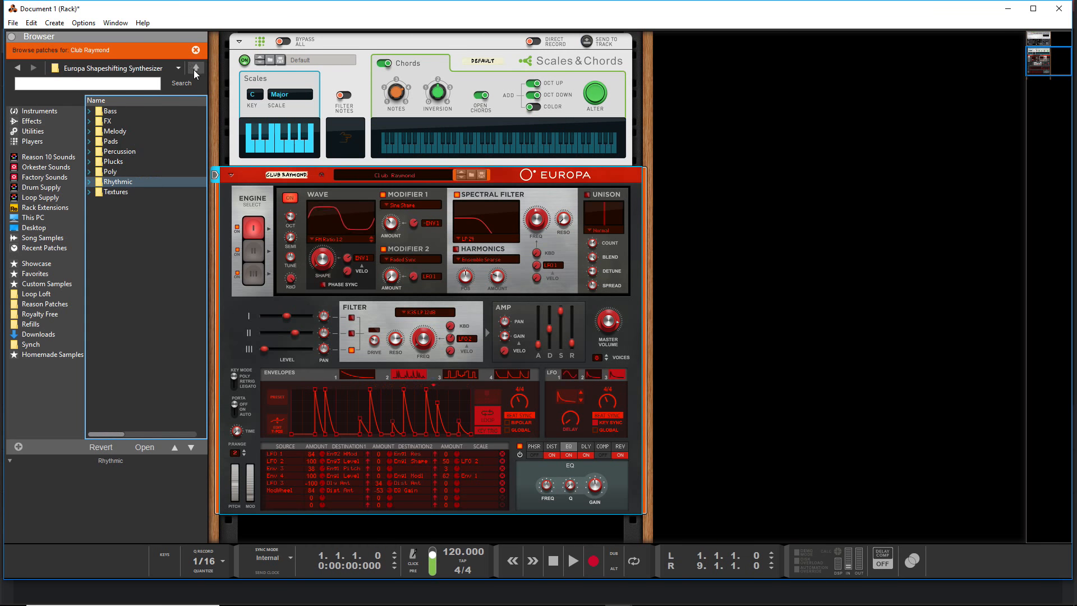
{"action": "double_click", "coordinate": [143, 172]}
{"action": "left_click", "coordinate": [144, 141]}
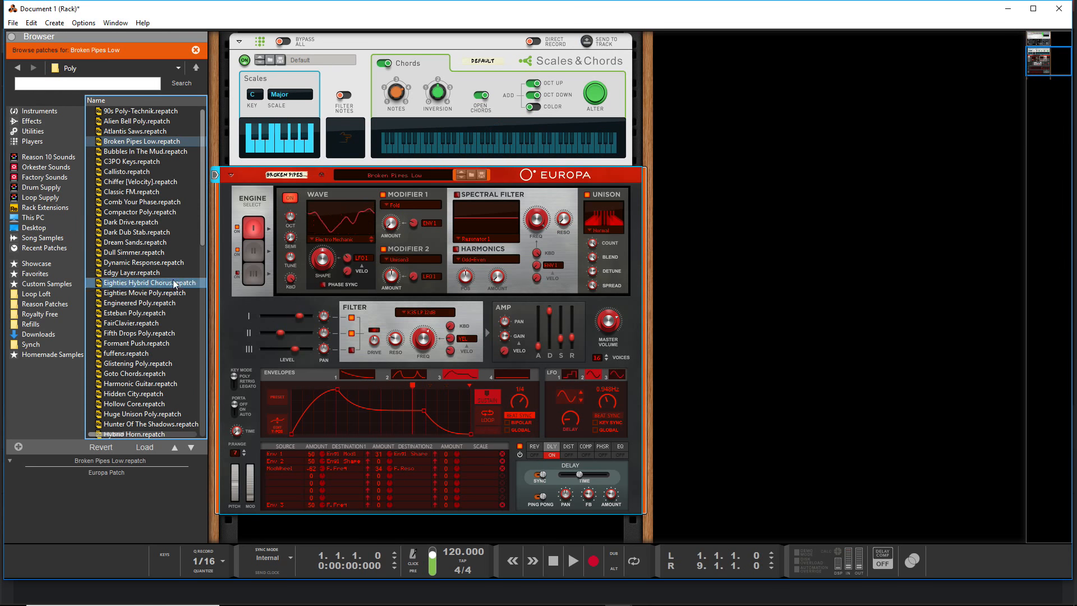
{"action": "left_click_drag", "start_coordinate": [163, 262], "coordinate": [309, 263]}
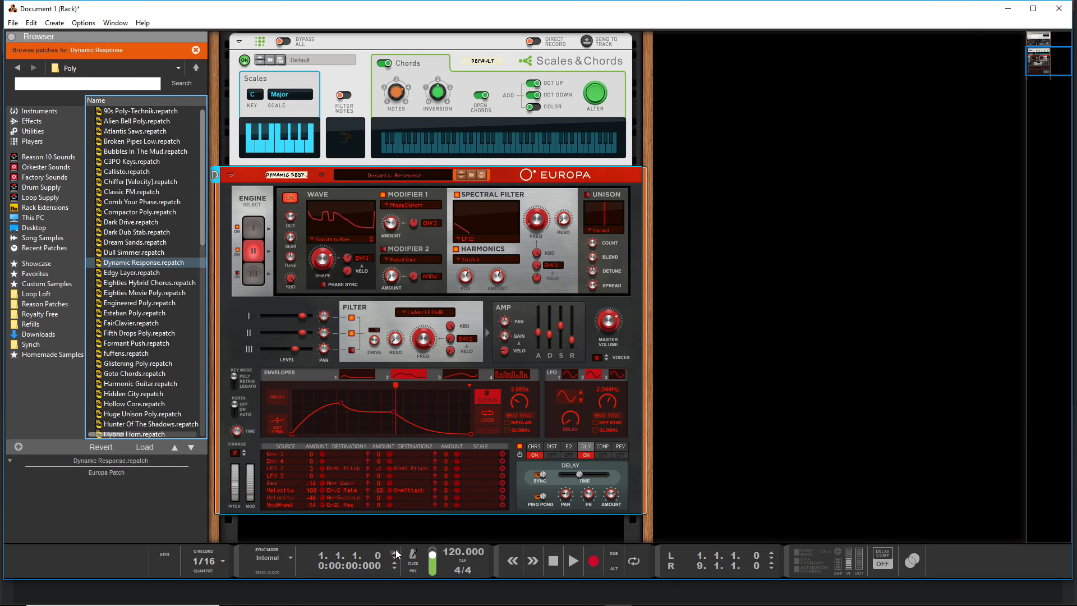
Create a Dr. Octo Rex Loop Player in a new rack column and expand its programmer
{"action": "right_click", "coordinate": [777, 170]}
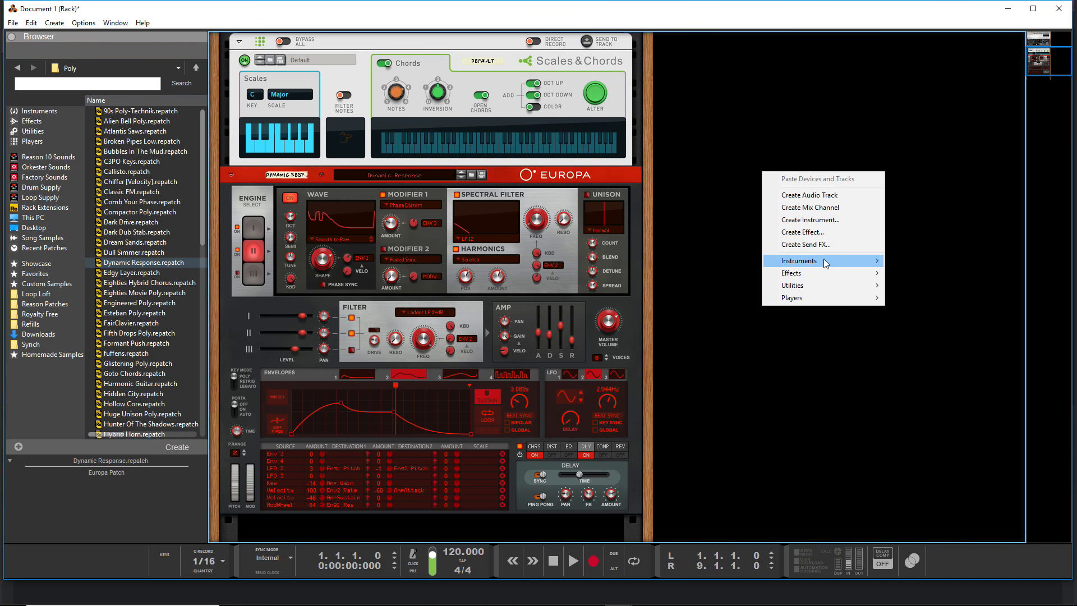
{"action": "mouse_move", "coordinate": [822, 260]}
{"action": "left_click", "coordinate": [906, 261]}
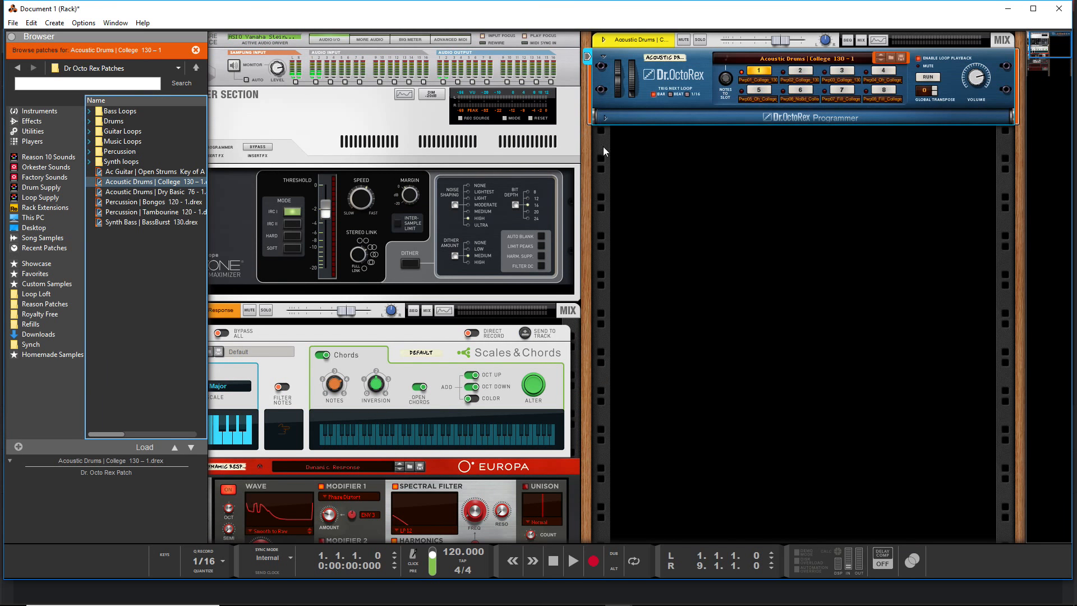
{"action": "left_click", "coordinate": [605, 118]}
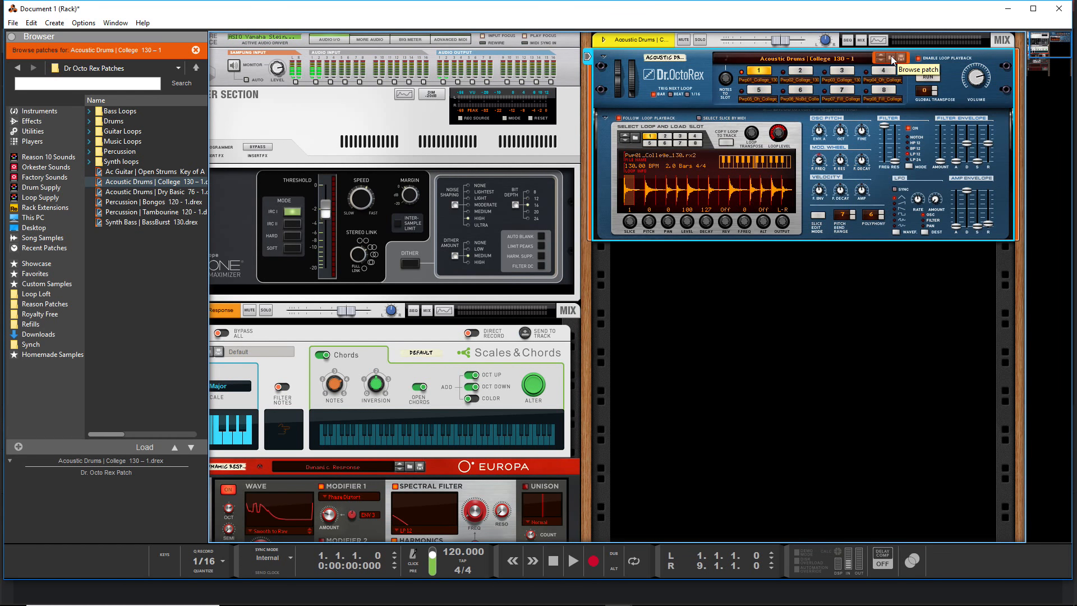
Load the Downtempo Guitar 90 bpm patch from the Music Loops folder into Dr. Octo Rex
{"action": "left_click", "coordinate": [177, 131]}
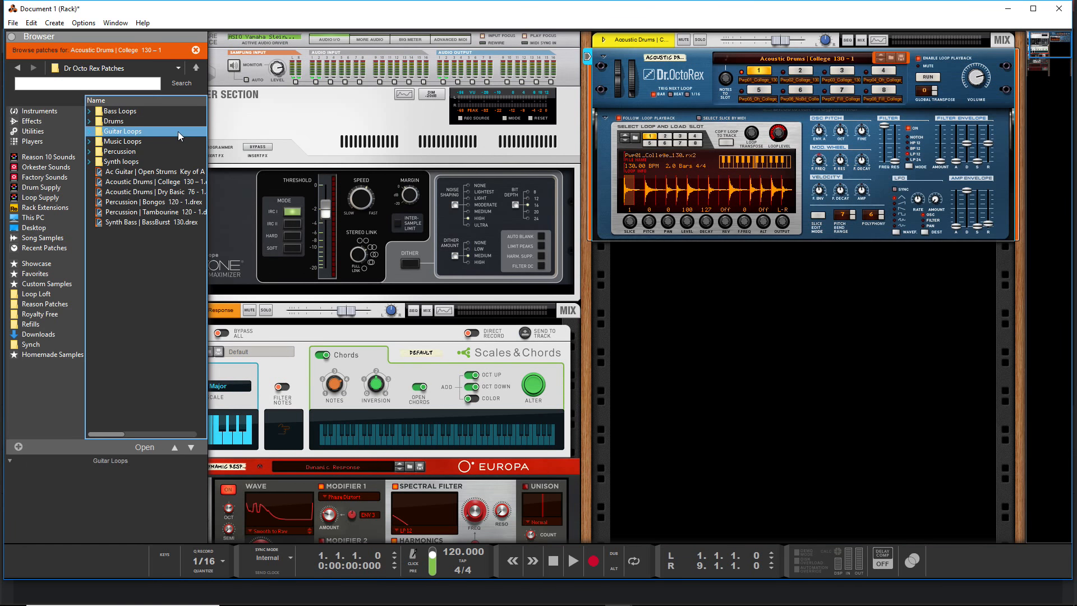
{"action": "left_click", "coordinate": [147, 142]}
{"action": "double_click", "coordinate": [134, 142]}
{"action": "left_click", "coordinate": [146, 122]}
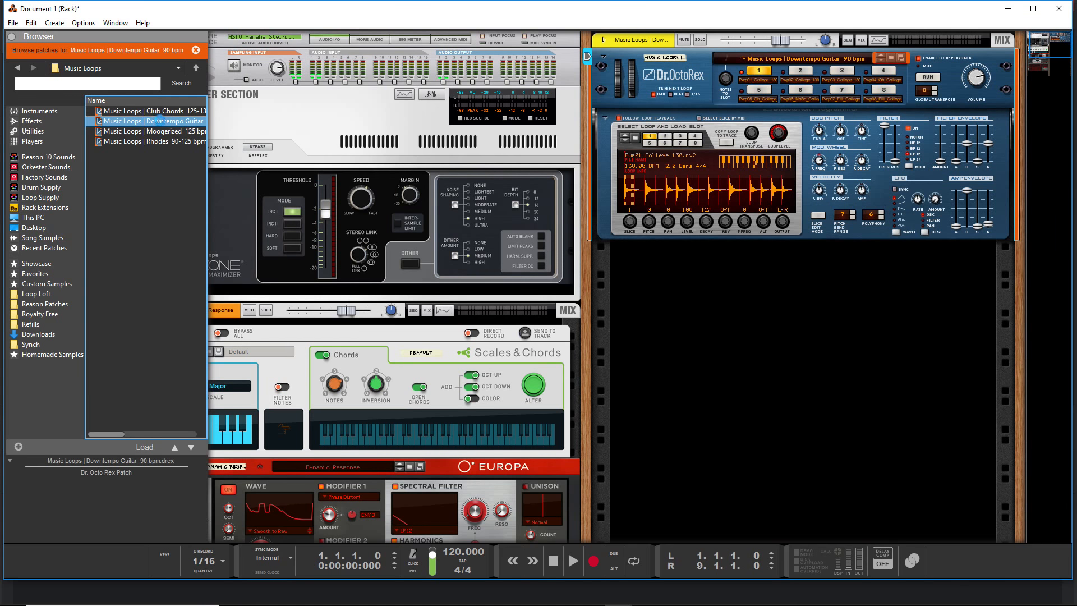
Run the Dr. Octo Rex loop playback and set its mix channel level to 5.51 dB
{"action": "left_click", "coordinate": [930, 78]}
{"action": "left_click_drag", "start_coordinate": [781, 41], "coordinate": [793, 41]}
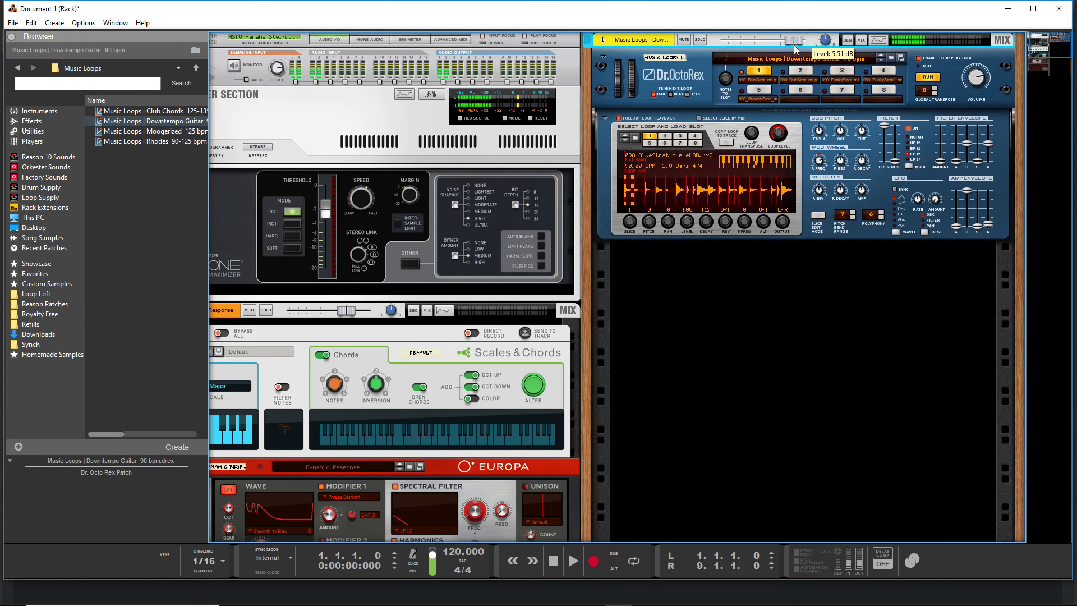
Switch playback to loop slots 2 and 3, and advance Dr. Octo Rex to the Moogerized 125 bpm patch
{"action": "left_click", "coordinate": [804, 70]}
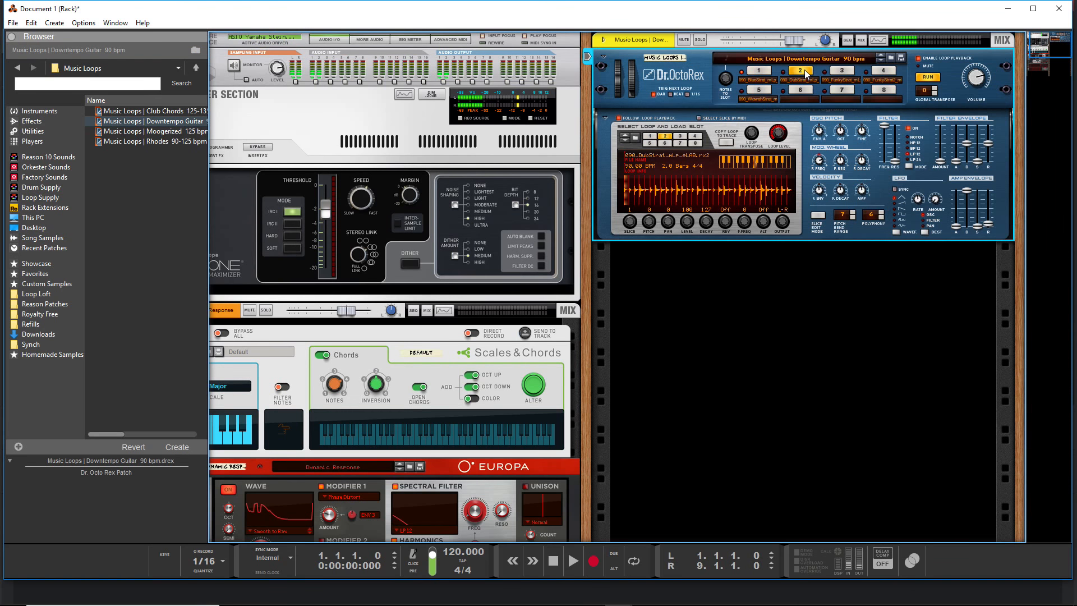
{"action": "left_click", "coordinate": [839, 69]}
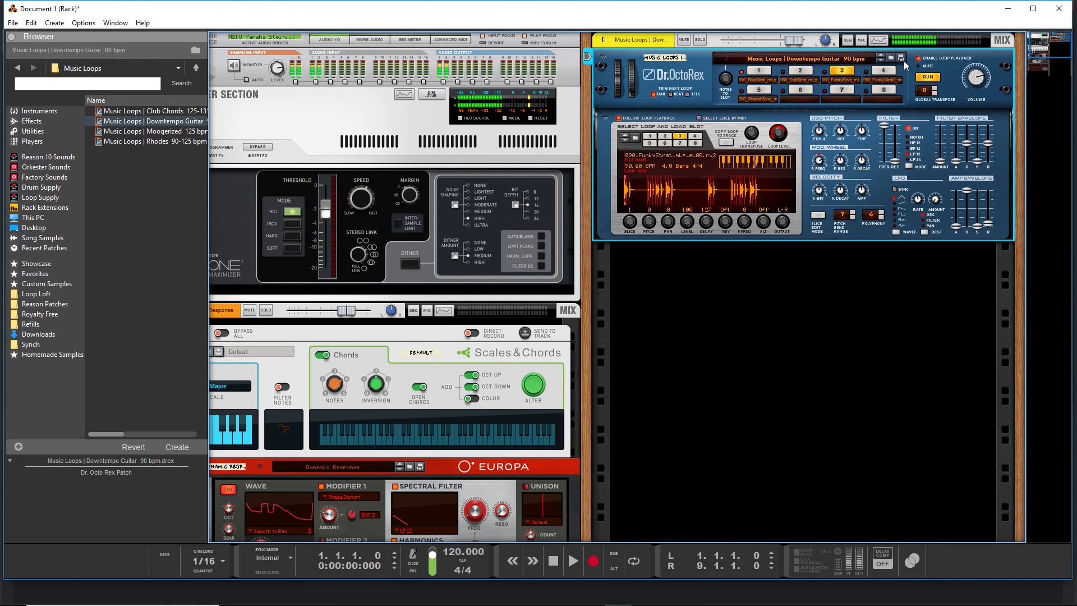
{"action": "left_click", "coordinate": [882, 62]}
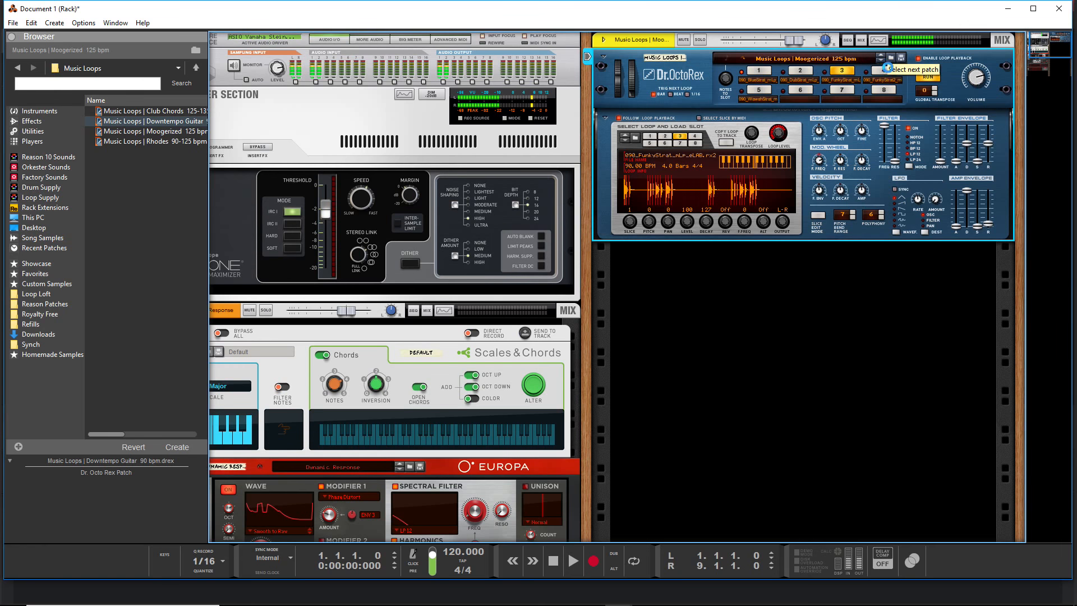
Audition loop slots 2 and 1 of the Moogerized patch, and load the Rhodes 90-125 bpm patch into Dr. Octo Rex
{"action": "left_click", "coordinate": [799, 69]}
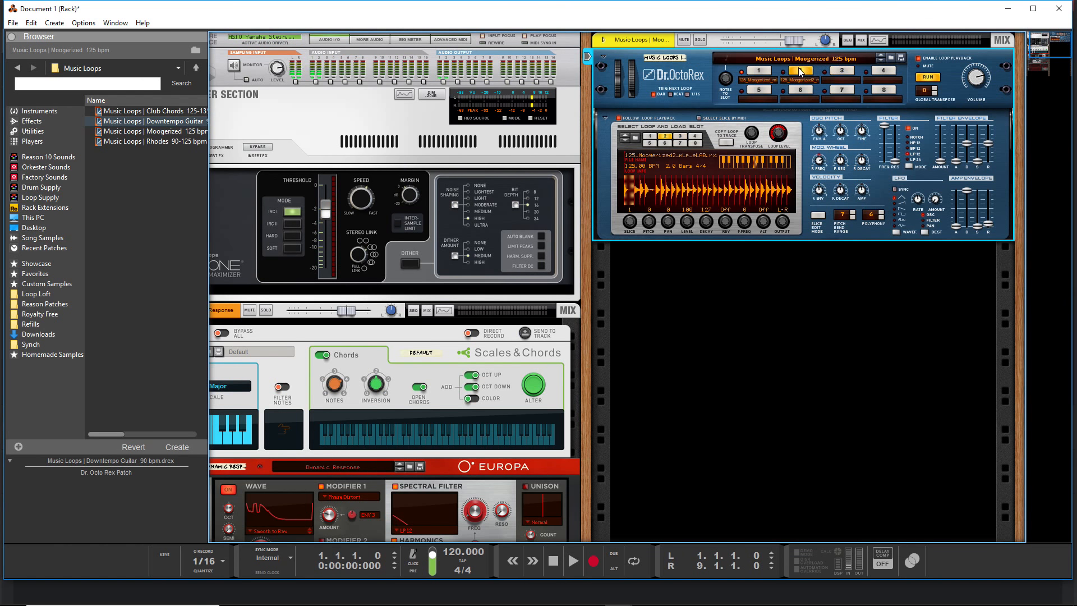
{"action": "left_click", "coordinate": [755, 71]}
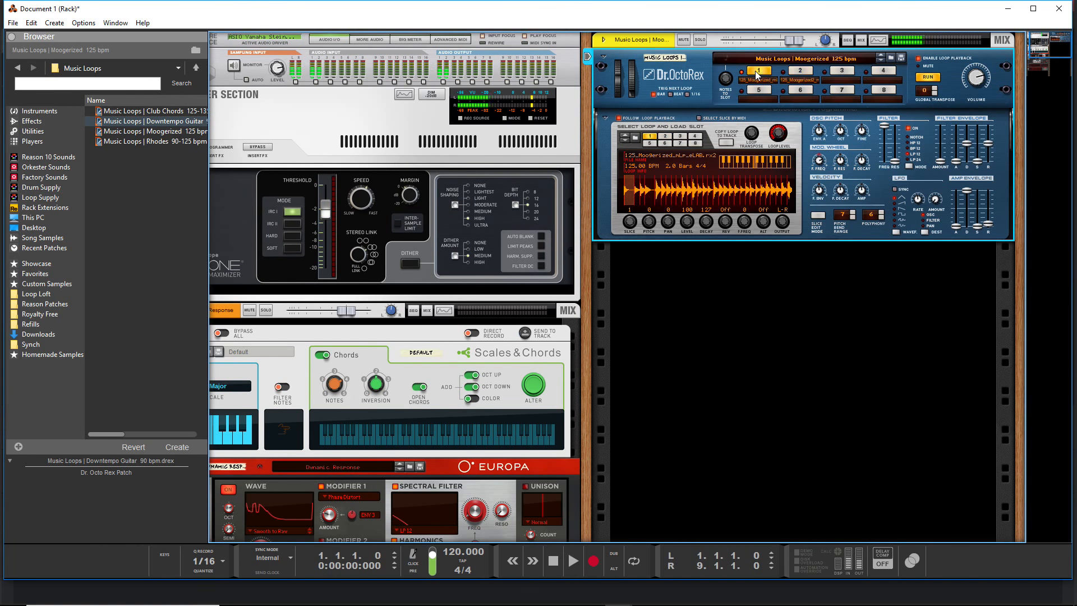
{"action": "left_click_drag", "start_coordinate": [156, 140], "coordinate": [710, 94]}
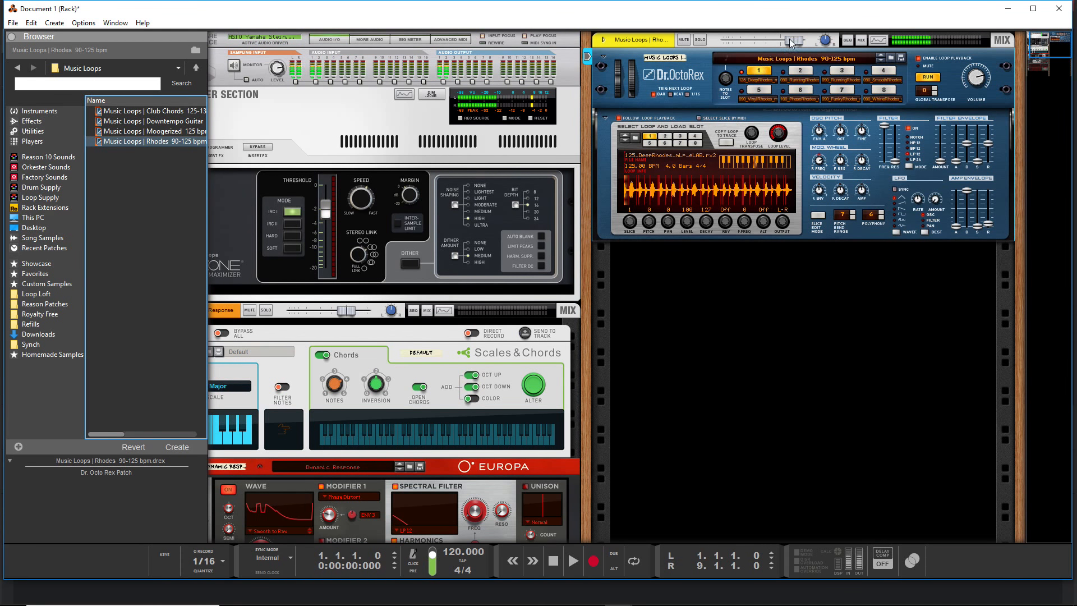
Start the song transport and turn off the Dr. Octo Rex loop playback
{"action": "left_click", "coordinate": [788, 41]}
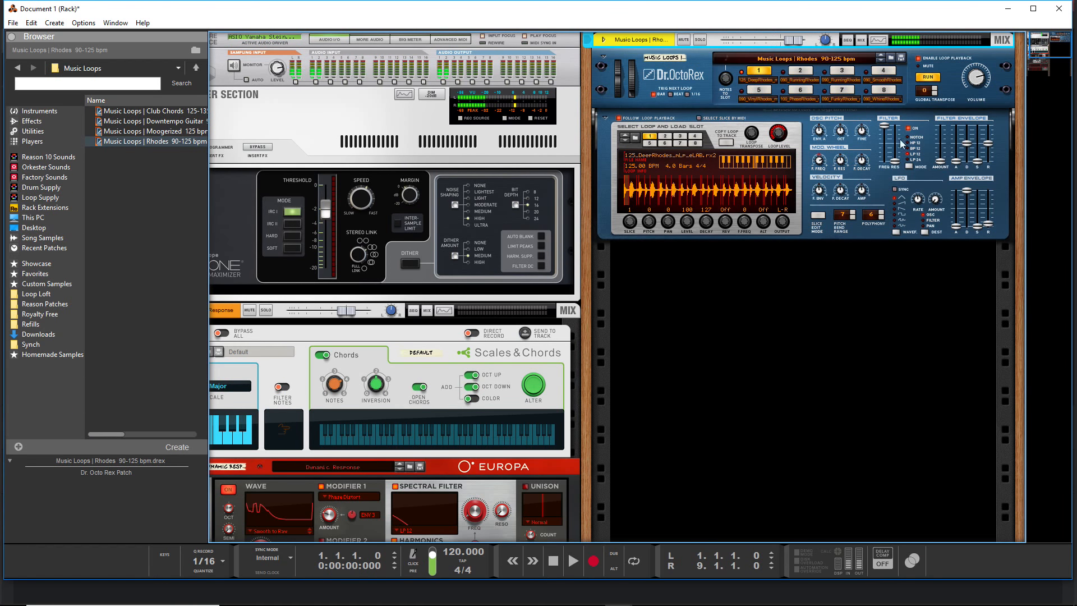
{"action": "key", "text": "space"}
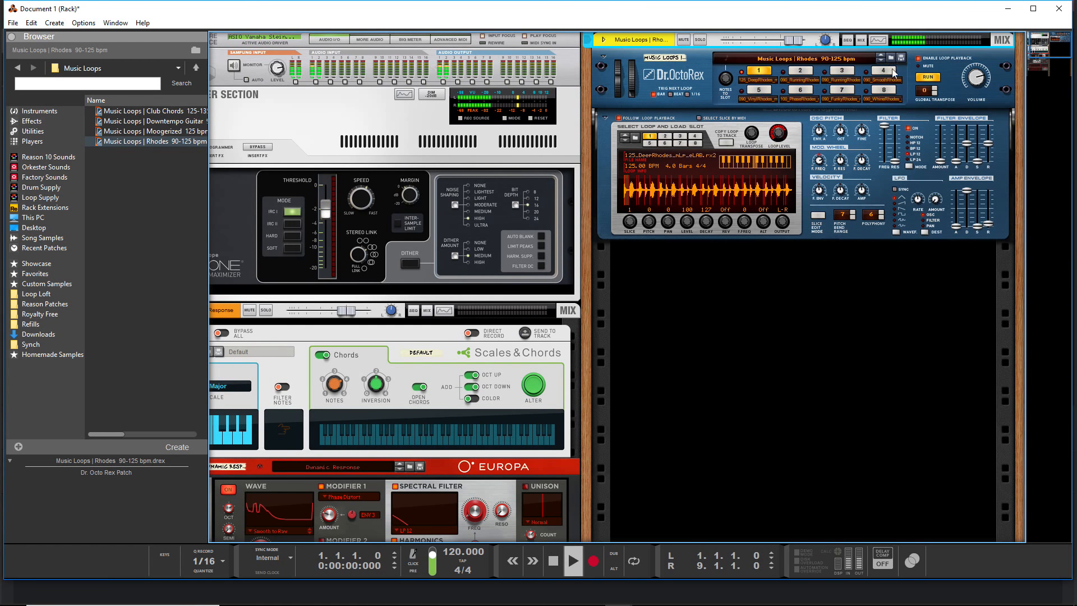
{"action": "left_click", "coordinate": [921, 78]}
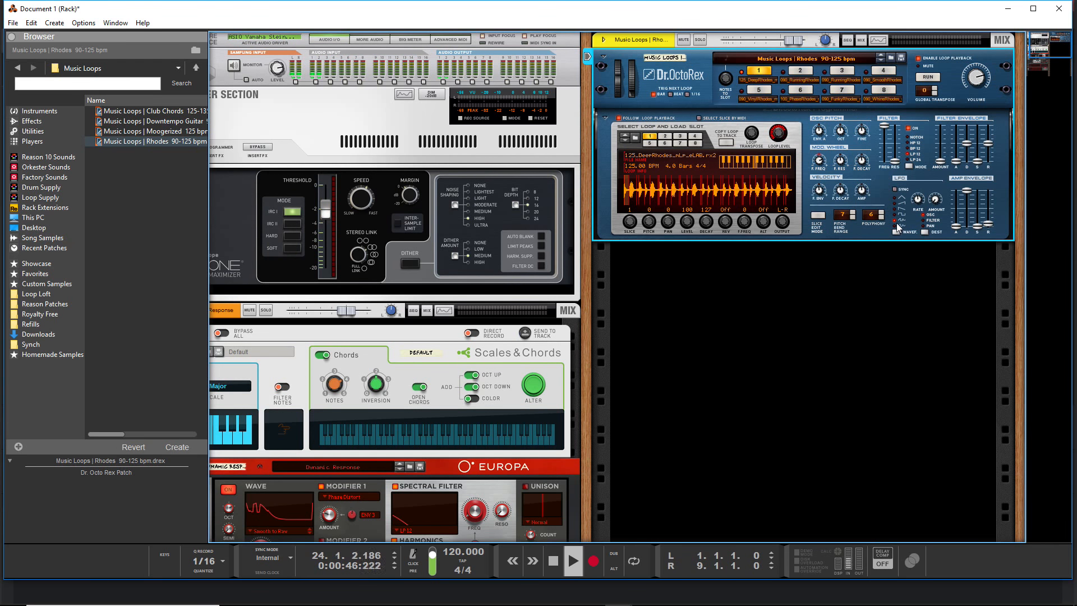
Try several LFO waveforms in the Dr. Octo Rex programmer and set the LFO rate to 18
{"action": "left_click", "coordinate": [897, 216]}
{"action": "left_click", "coordinate": [895, 198]}
{"action": "left_click", "coordinate": [896, 204]}
{"action": "left_click_drag", "start_coordinate": [919, 200], "coordinate": [925, 179]}
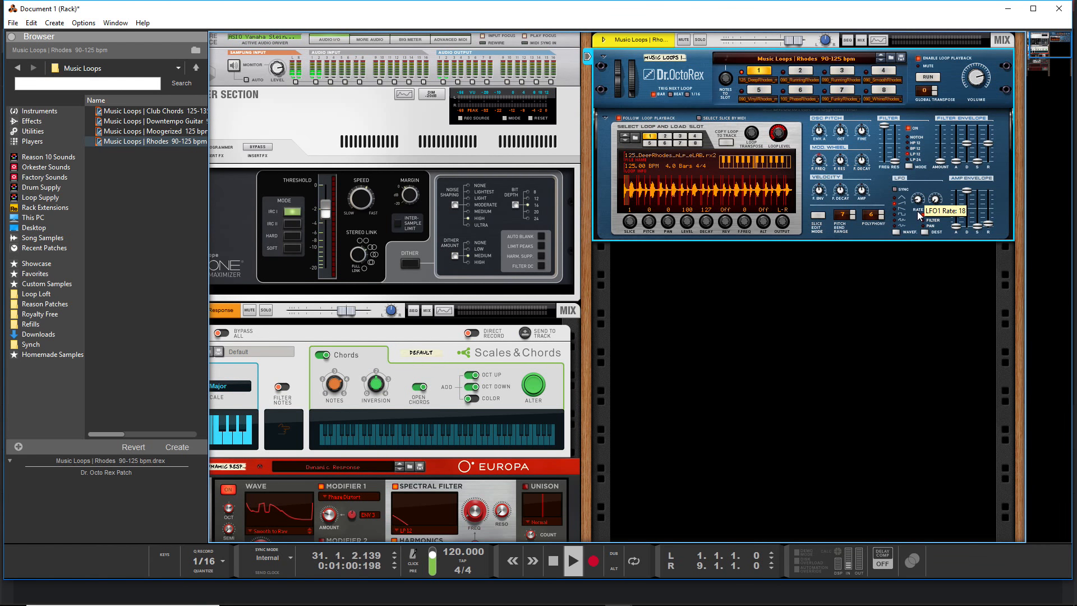
Enable tempo sync for the LFO, adjust its rate and amount, and run the loop playback
{"action": "left_click", "coordinate": [896, 190]}
{"action": "mouse_move", "coordinate": [918, 194]}
{"action": "left_mouse_down"}
{"action": "mouse_move", "coordinate": [925, 181]}
{"action": "mouse_move", "coordinate": [922, 190]}
{"action": "left_mouse_up"}
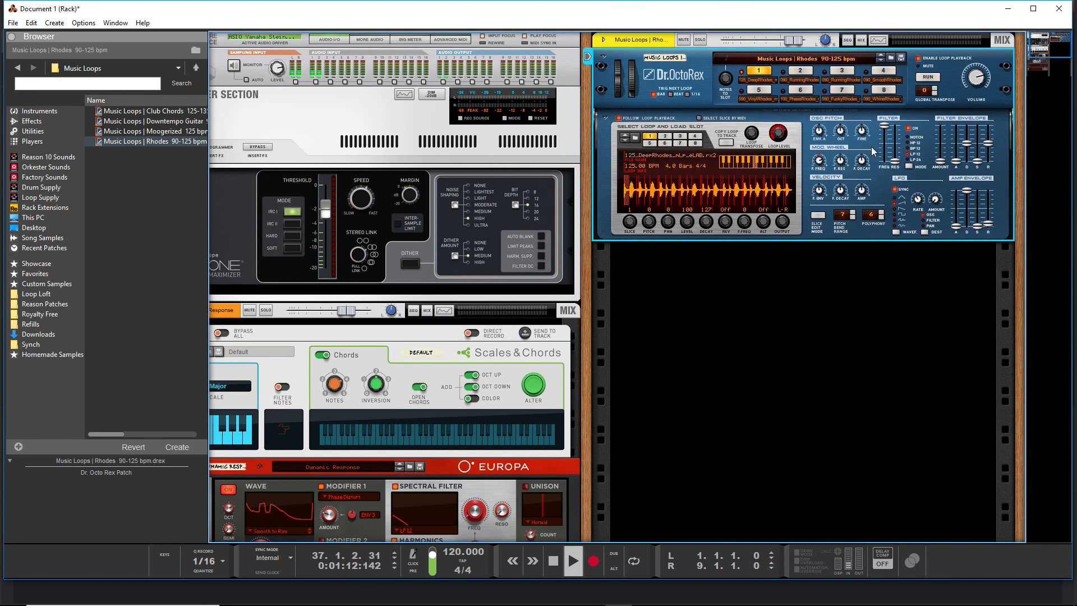
{"action": "left_click_drag", "start_coordinate": [938, 202], "coordinate": [940, 193]}
{"action": "left_click", "coordinate": [928, 77]}
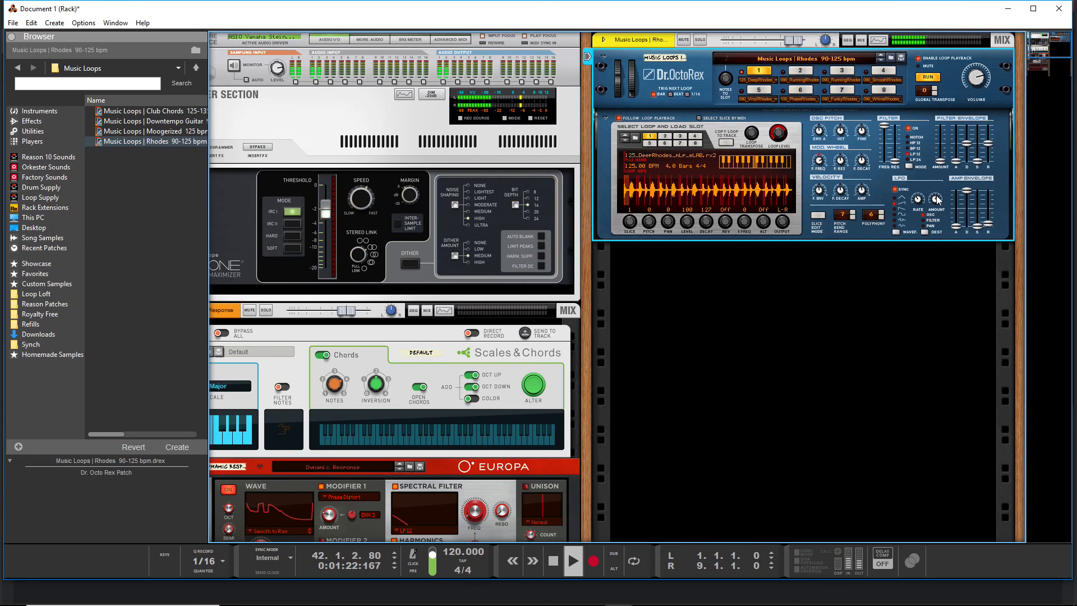
Set the LFO amount to 16, audition the modulated Rhodes loop and stop the loop playback
{"action": "mouse_move", "coordinate": [938, 195]}
{"action": "left_mouse_down"}
{"action": "mouse_move", "coordinate": [944, 185]}
{"action": "mouse_move", "coordinate": [919, 203]}
{"action": "left_mouse_up"}
{"action": "left_click", "coordinate": [921, 79]}
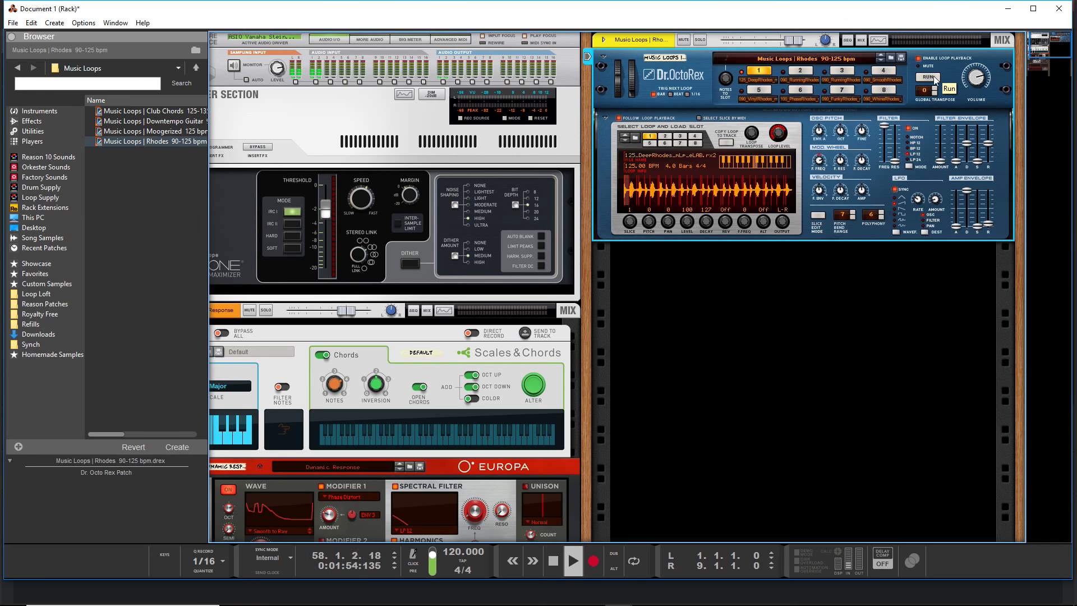
{"action": "left_click", "coordinate": [933, 77]}
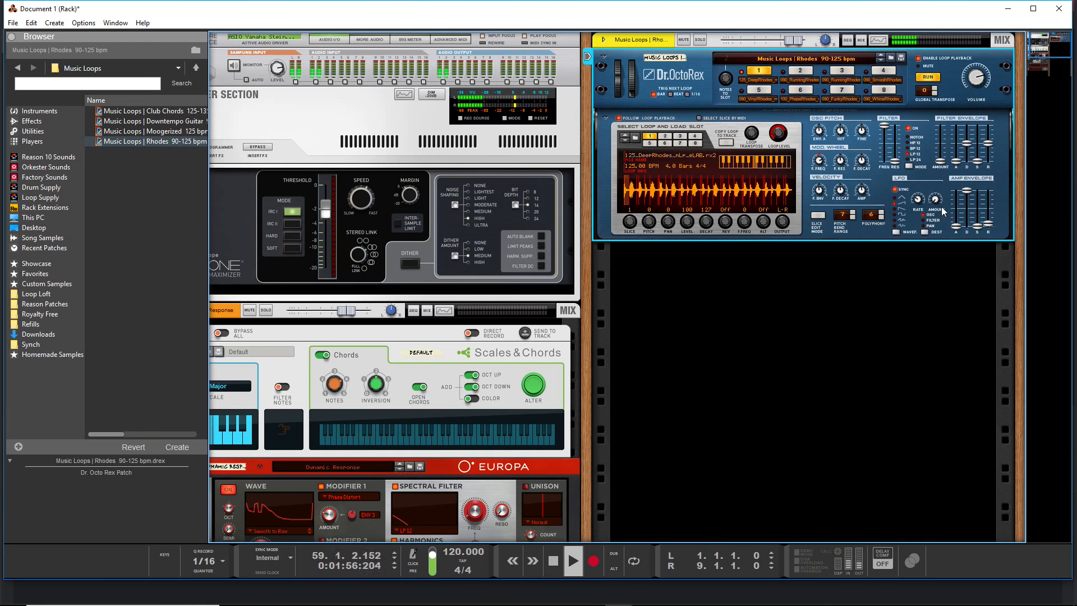
{"action": "mouse_move", "coordinate": [939, 205]}
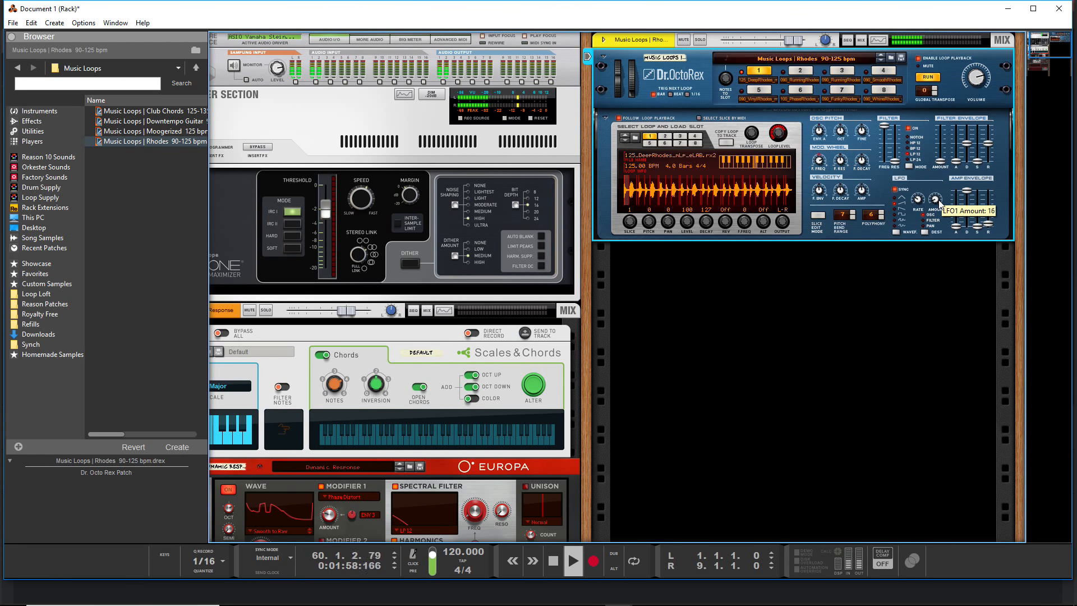
{"action": "left_click", "coordinate": [932, 77]}
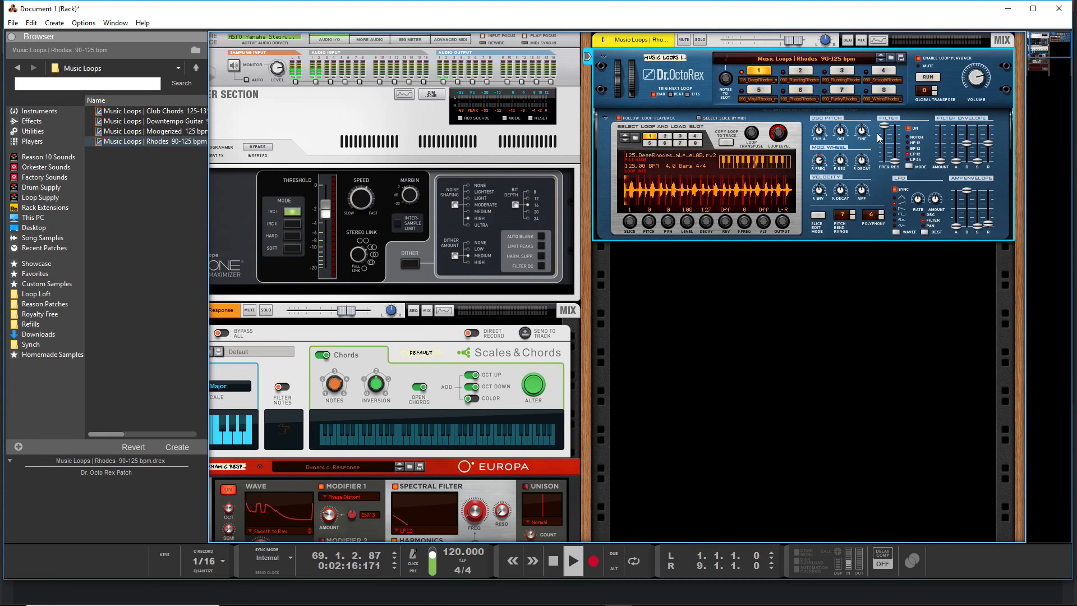
Lower the Dr. Octo Rex filter frequency, run the loop, and choose an LFO waveform with the rate at 3/16
{"action": "left_click_drag", "start_coordinate": [886, 128], "coordinate": [901, 152]}
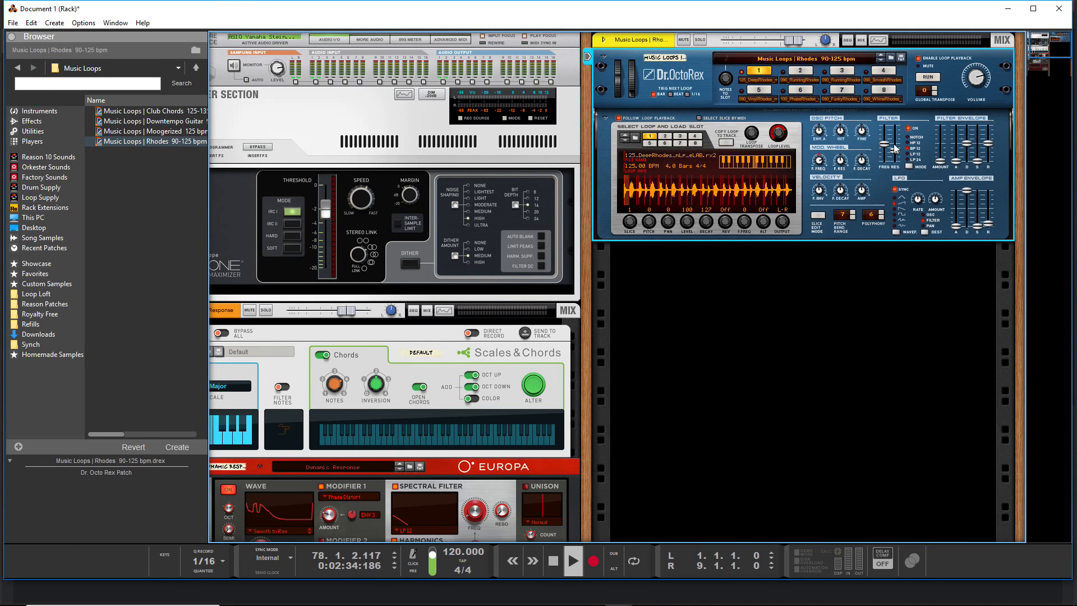
{"action": "left_click", "coordinate": [923, 78]}
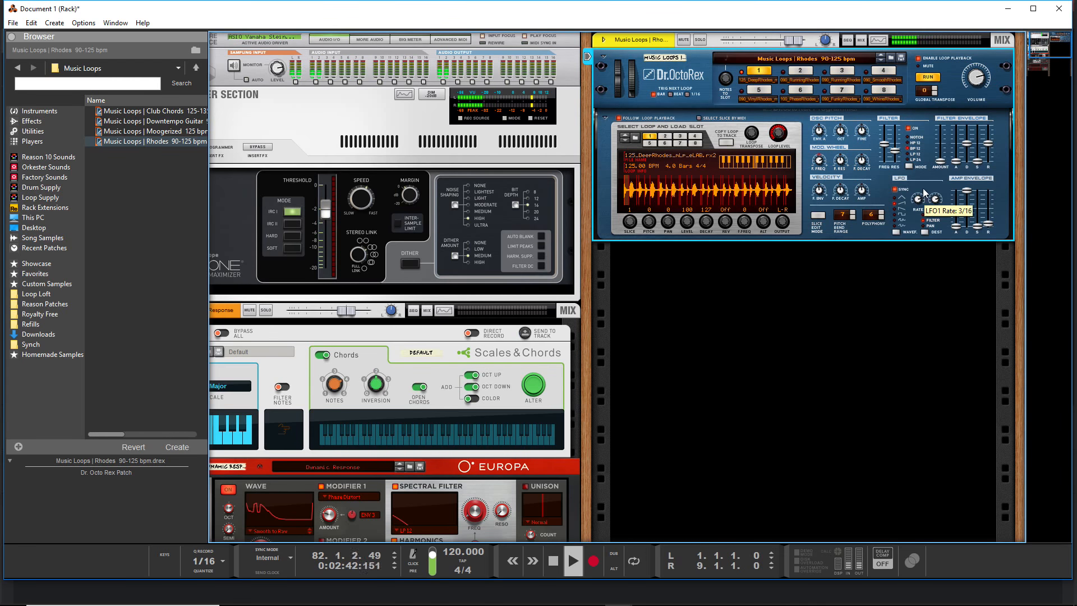
{"action": "left_click", "coordinate": [898, 198]}
{"action": "left_click_drag", "start_coordinate": [917, 199], "coordinate": [938, 177]}
Switch the filter mode to Notch and adjust its resonance and frequency while the loop plays
{"action": "left_click", "coordinate": [910, 137]}
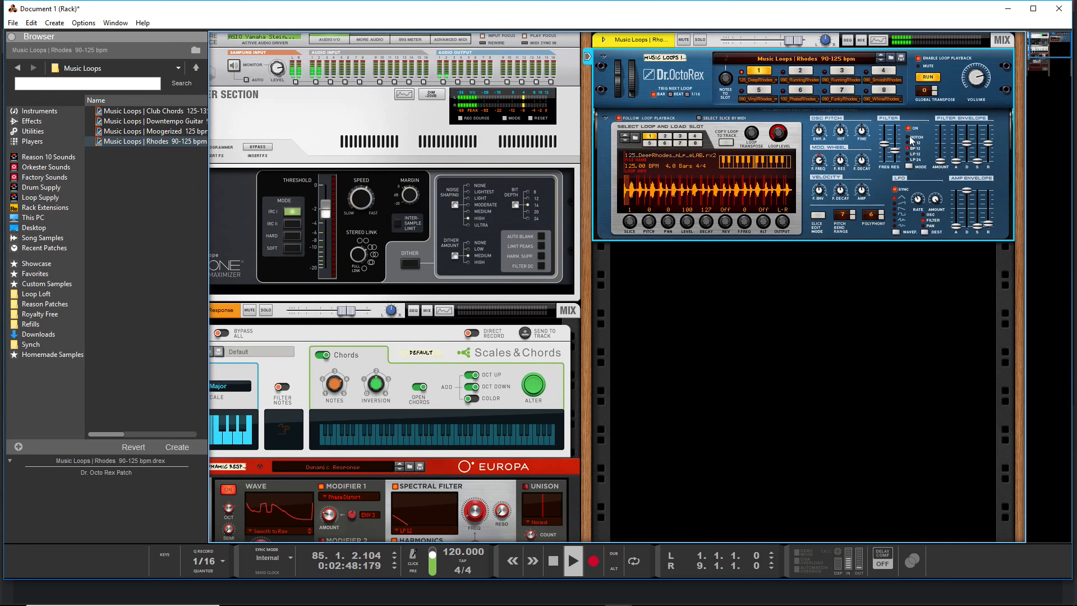
{"action": "mouse_move", "coordinate": [895, 150]}
{"action": "left_mouse_down"}
{"action": "mouse_move", "coordinate": [895, 127]}
{"action": "mouse_move", "coordinate": [897, 161]}
{"action": "mouse_move", "coordinate": [888, 157]}
{"action": "mouse_move", "coordinate": [886, 135]}
{"action": "mouse_move", "coordinate": [914, 143]}
{"action": "left_mouse_up"}
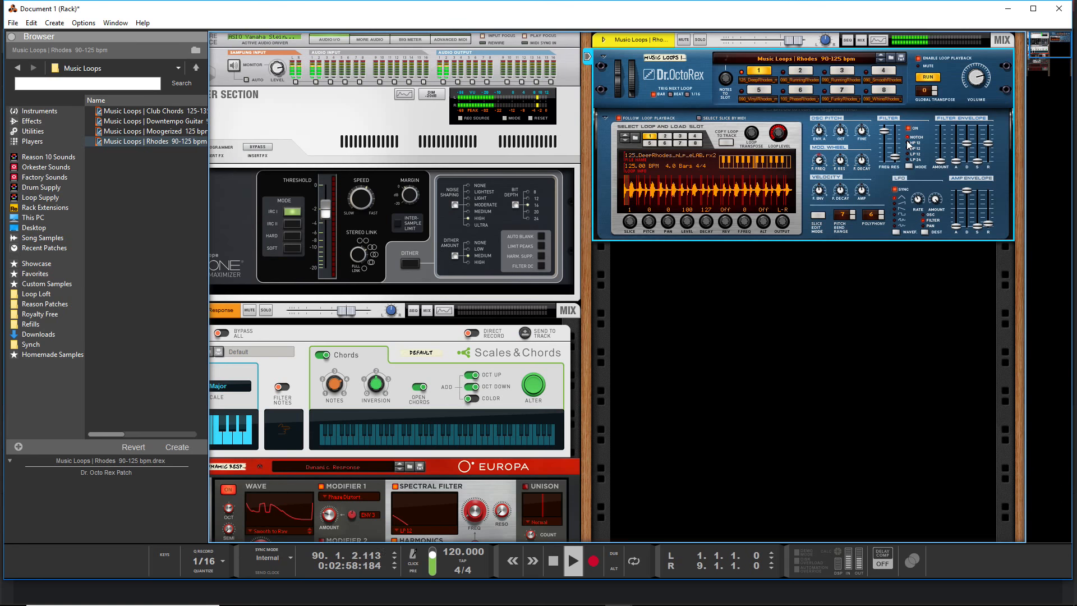
{"action": "left_click_drag", "start_coordinate": [885, 136], "coordinate": [887, 159]}
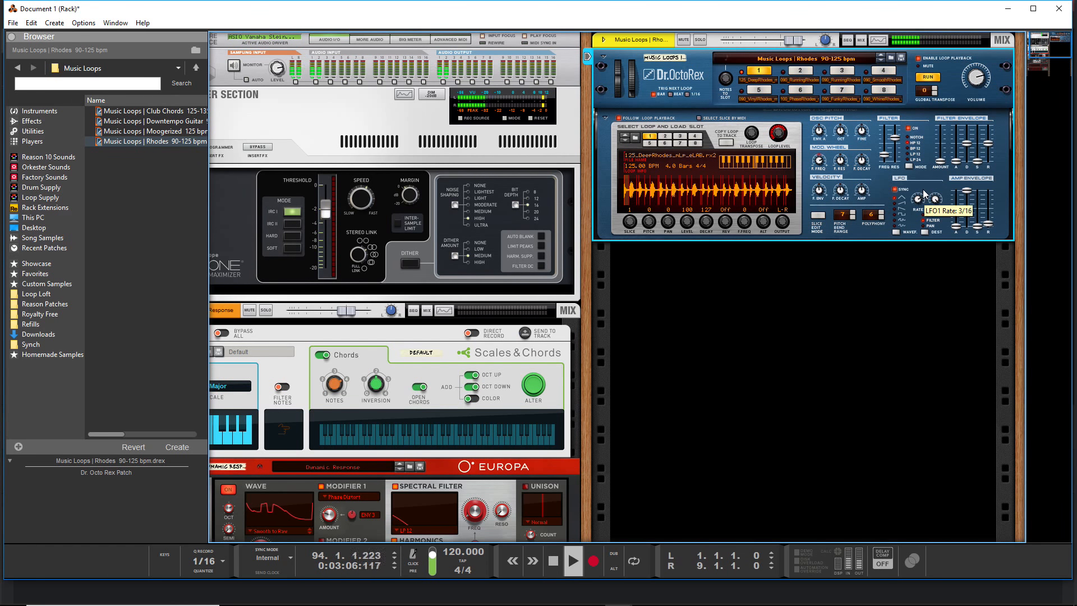
Readjust the LFO rate and filter sliders, and switch the filter mode to LP 12
{"action": "left_click_drag", "start_coordinate": [924, 189], "coordinate": [932, 221]}
{"action": "mouse_move", "coordinate": [894, 137]}
{"action": "left_mouse_down"}
{"action": "mouse_move", "coordinate": [894, 154]}
{"action": "mouse_move", "coordinate": [885, 144]}
{"action": "left_mouse_up"}
{"action": "left_click", "coordinate": [907, 155]}
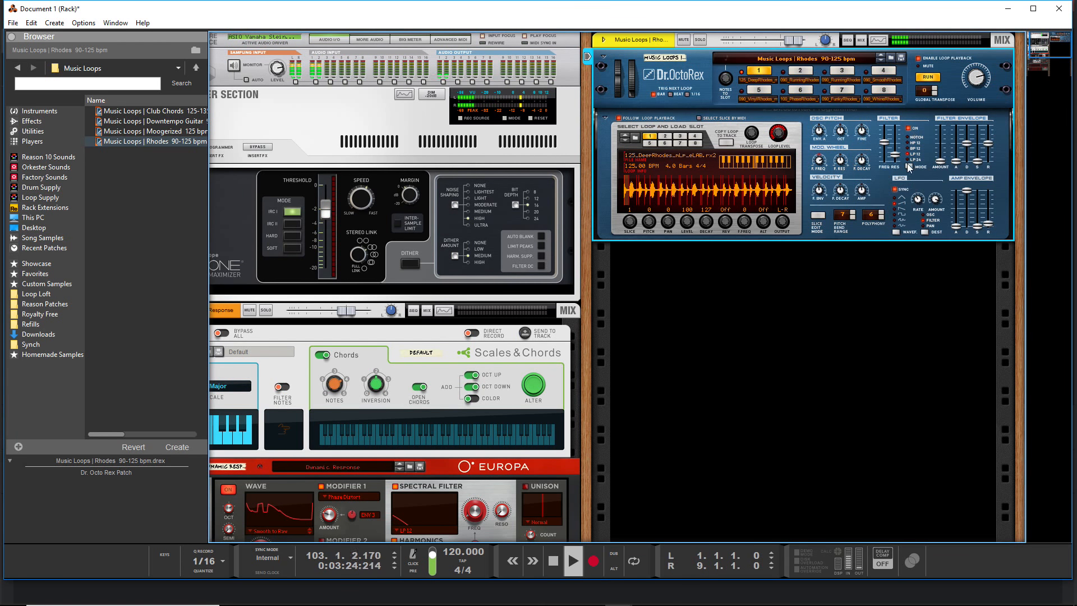
Stop the transport, and audition the loop with the LFO routed to Pan at an amount of 127
{"action": "key", "text": "space"}
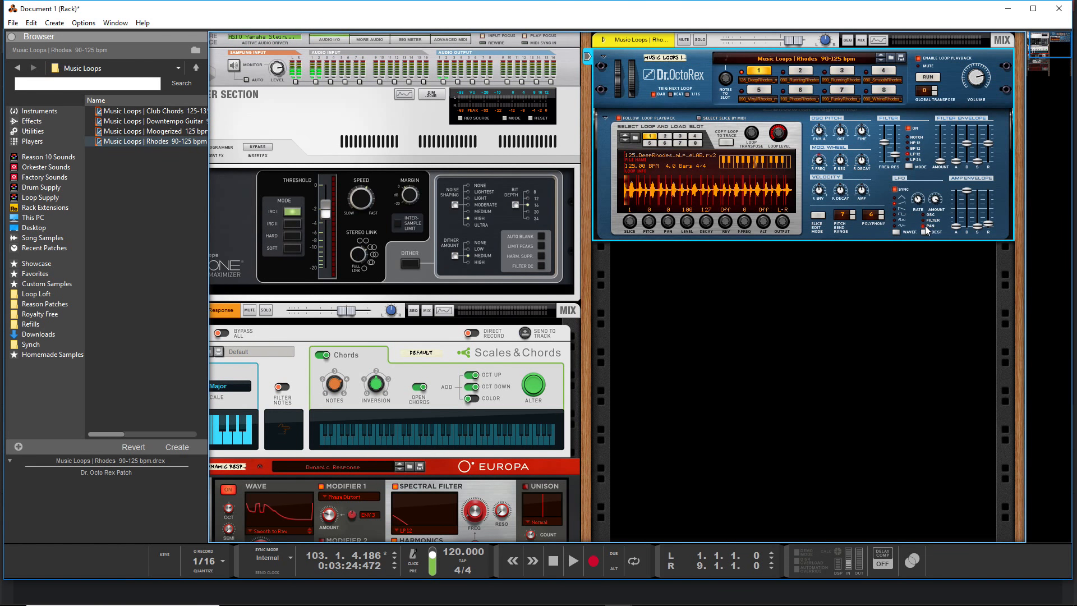
{"action": "left_click", "coordinate": [925, 78]}
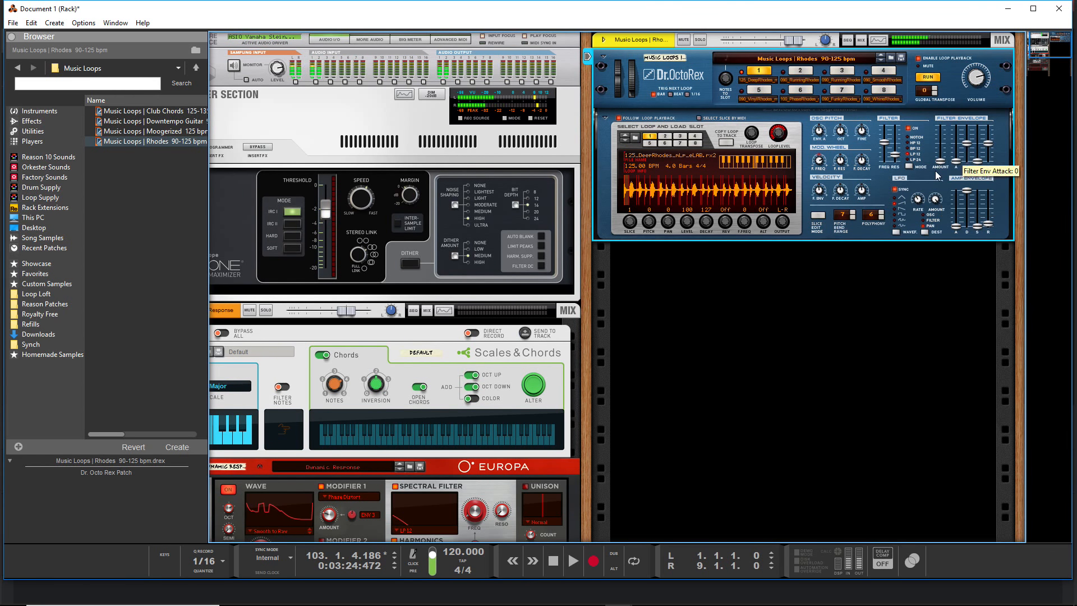
{"action": "left_click", "coordinate": [934, 76]}
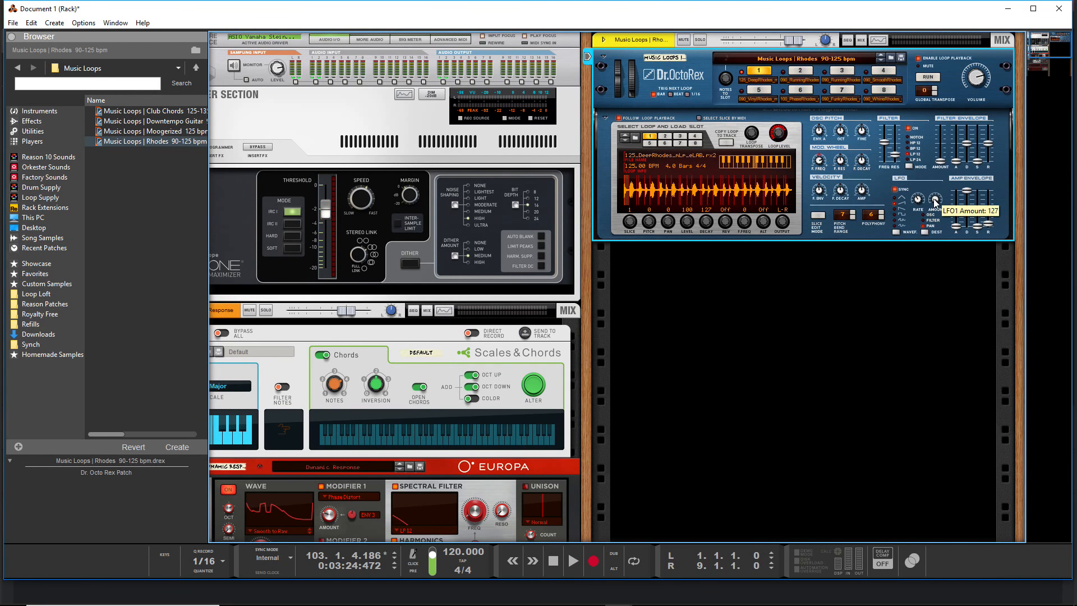
{"action": "left_click_drag", "start_coordinate": [928, 201], "coordinate": [926, 200]}
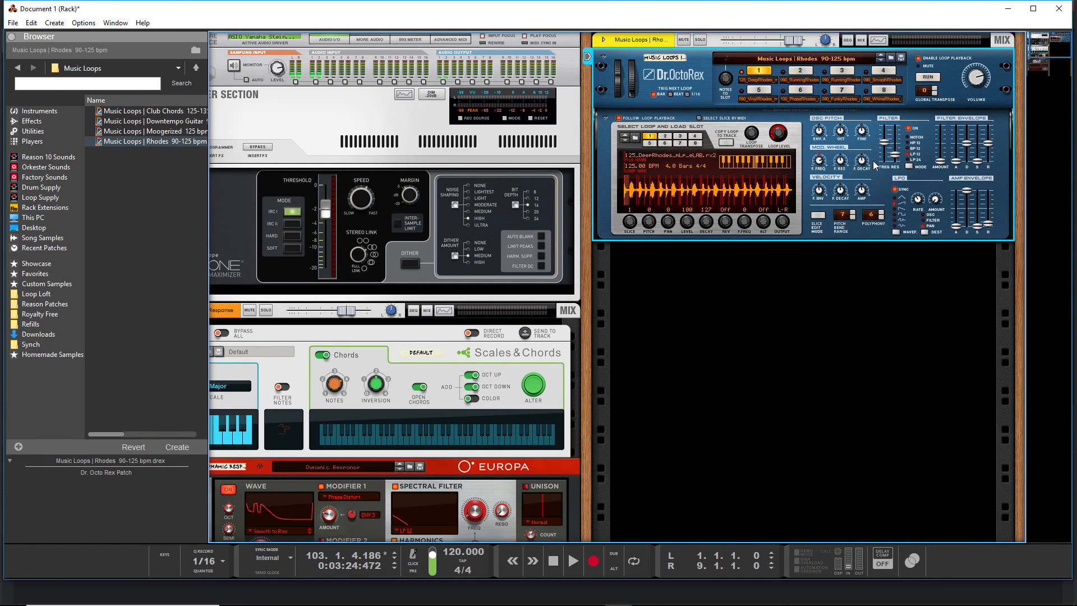
Flip the rack to its rear and cable the Dr. Octo Rex LFO modulation output to its Master Volume modulation input
{"action": "key", "text": "Tab"}
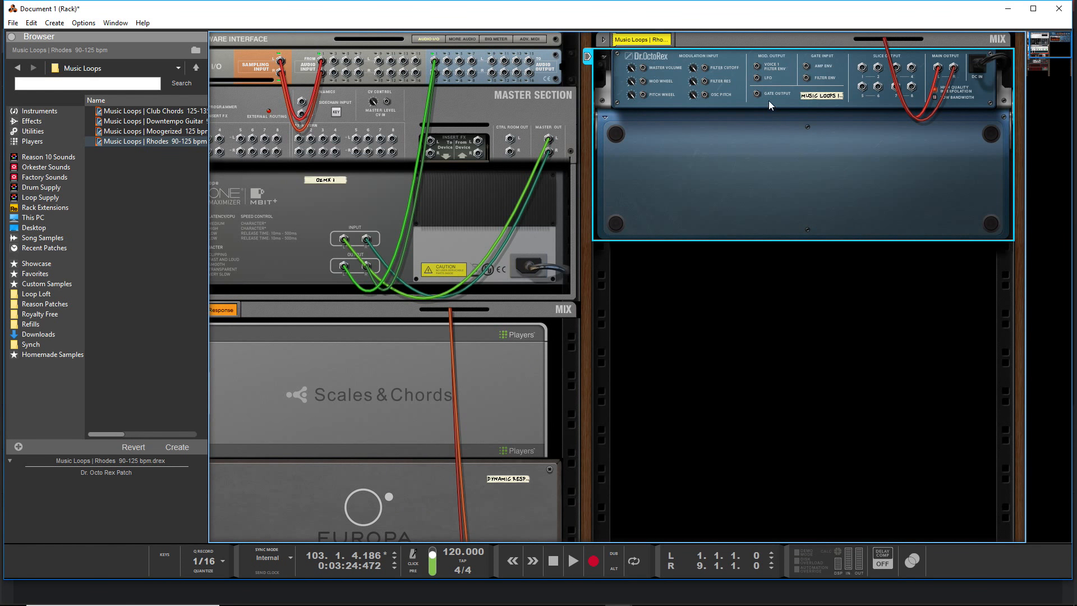
{"action": "left_click_drag", "start_coordinate": [759, 76], "coordinate": [756, 85]}
{"action": "key", "text": "F5"}
{"action": "key", "text": "F6"}
{"action": "left_click_drag", "start_coordinate": [758, 79], "coordinate": [644, 68]}
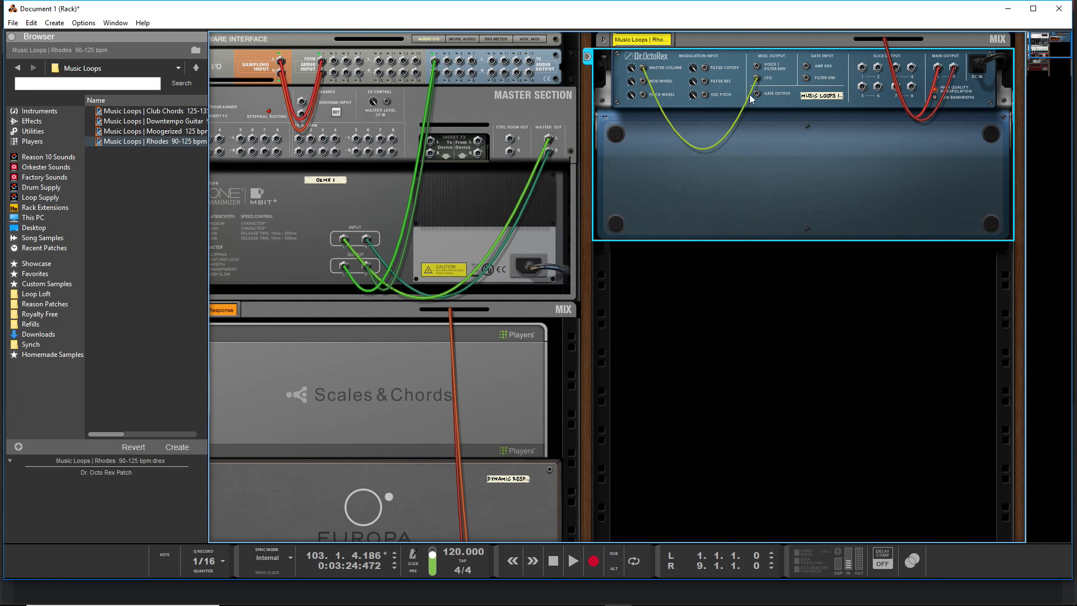
Audition the LFO-modulated master volume with the LFO rate at 3/16, check the rear cabling and stop playback
{"action": "key", "text": "Tab"}
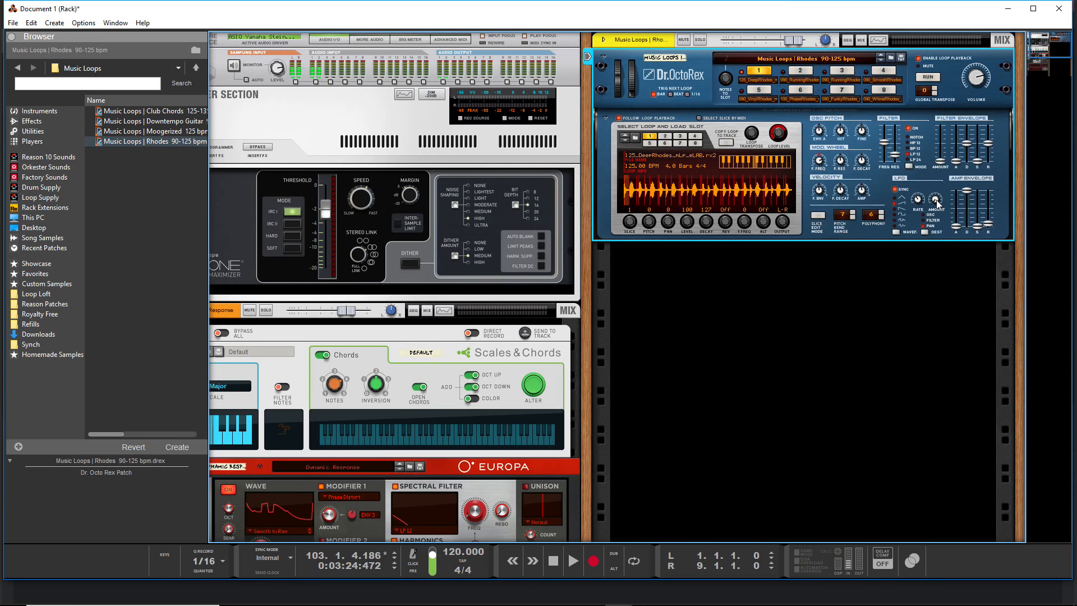
{"action": "key", "text": "space"}
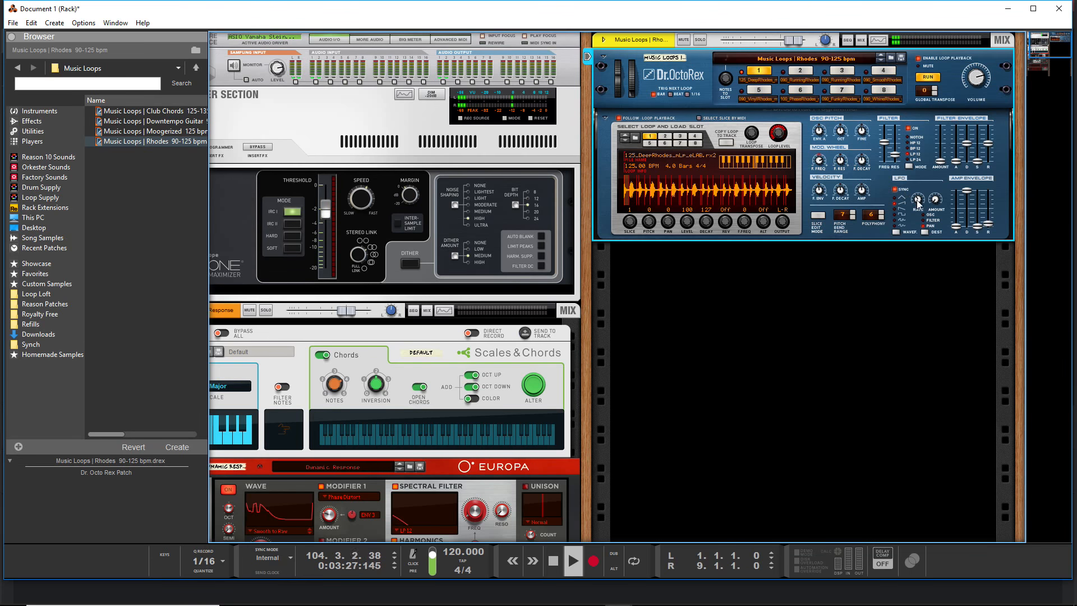
{"action": "left_click_drag", "start_coordinate": [917, 201], "coordinate": [917, 208]}
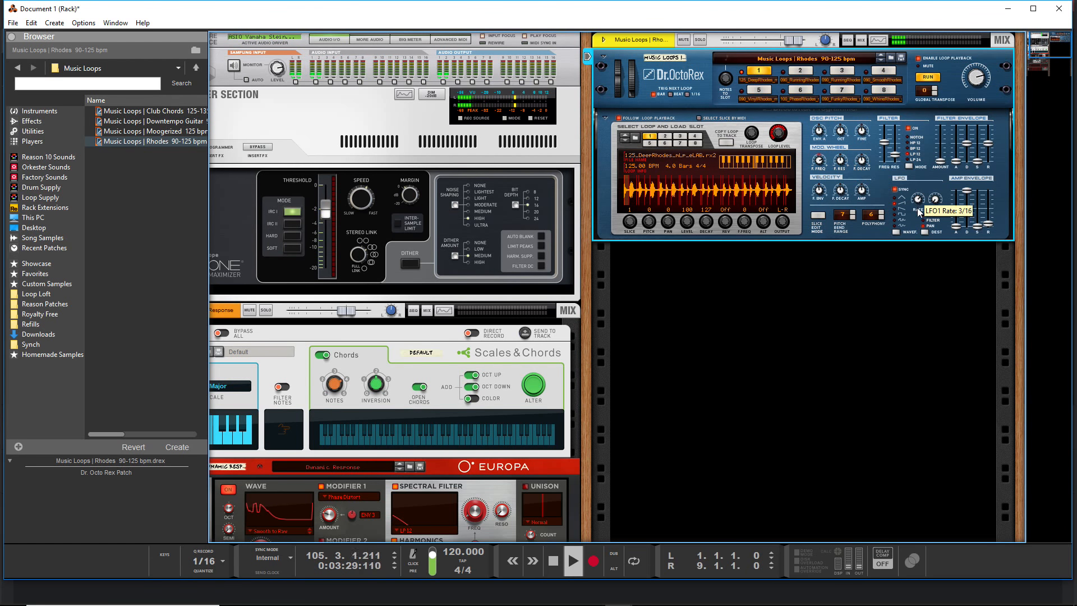
{"action": "key", "text": "Tab"}
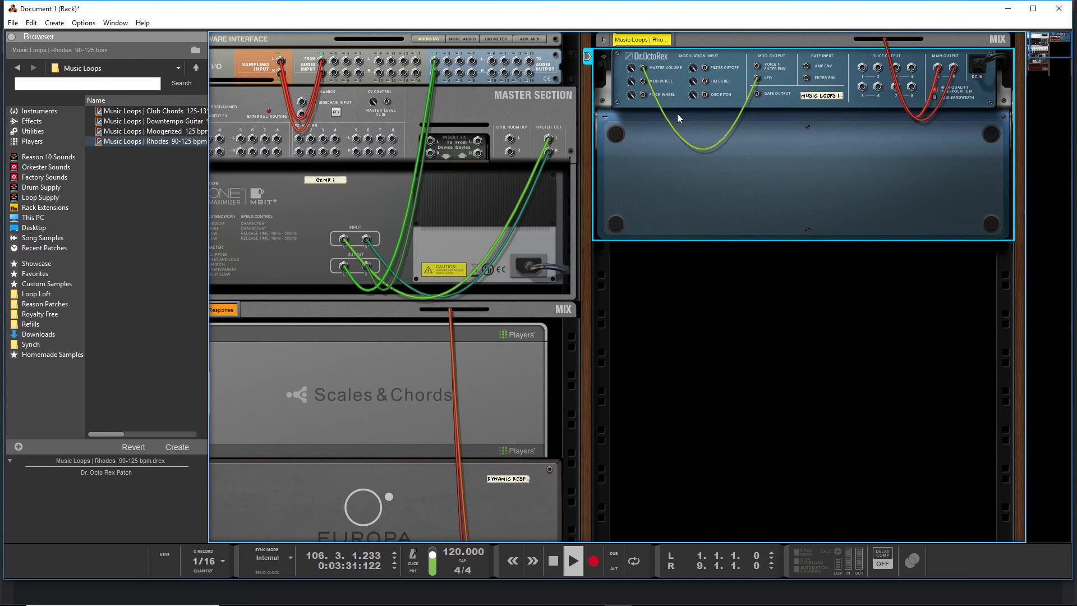
{"action": "key", "text": "space"}
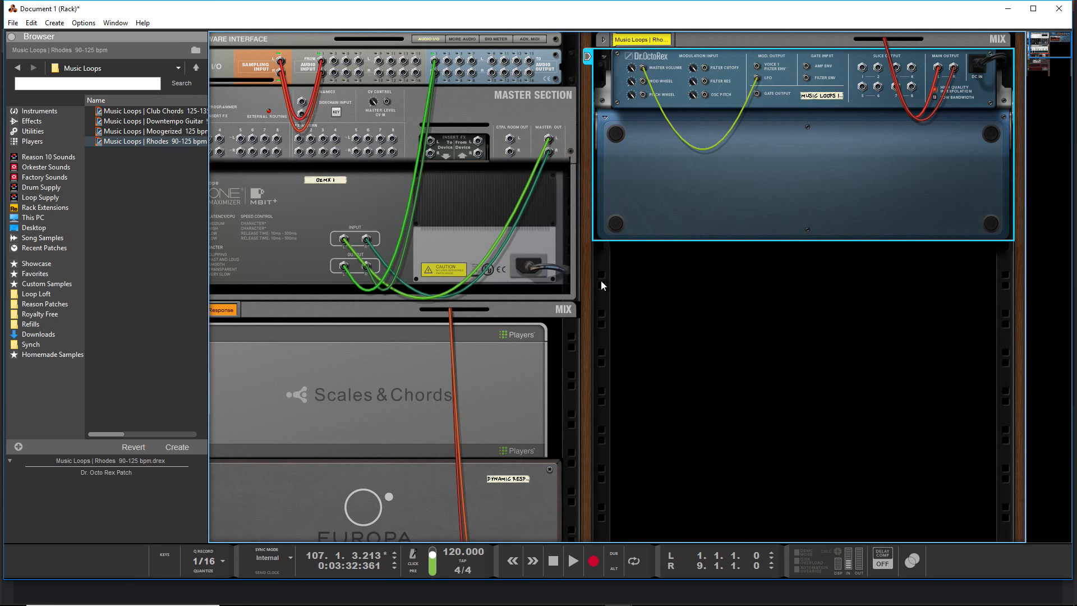
Create a SubTractor Analog Synthesizer in the empty rack space below Dr. Octo Rex
{"action": "scroll", "coordinate": [648, 388], "scroll_direction": "down", "scroll_amount": 5}
{"action": "scroll", "coordinate": [528, 406], "scroll_direction": "left", "scroll_amount": 2}
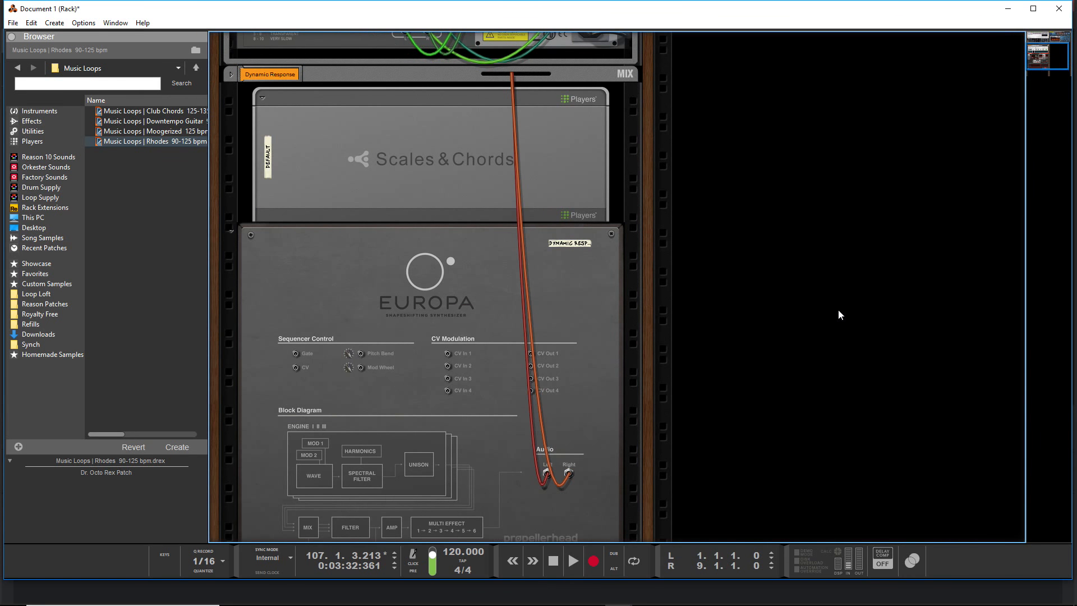
{"action": "scroll", "coordinate": [839, 312], "scroll_direction": "up", "scroll_amount": 2}
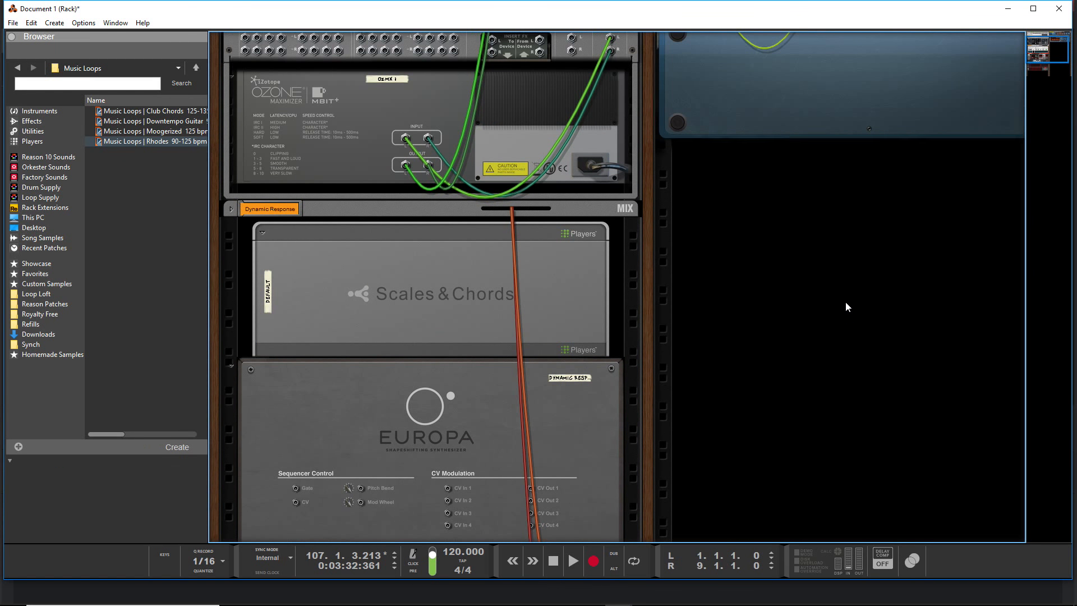
{"action": "scroll", "coordinate": [846, 301], "scroll_direction": "up", "scroll_amount": 2}
{"action": "right_click", "coordinate": [797, 304]}
{"action": "mouse_move", "coordinate": [822, 393]}
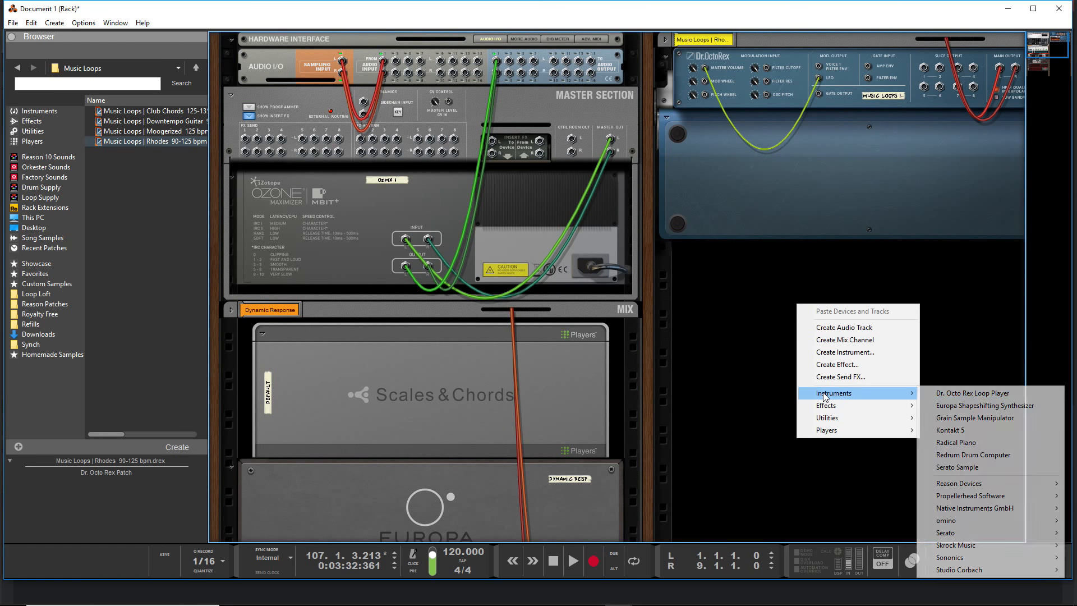
{"action": "mouse_move", "coordinate": [999, 483]}
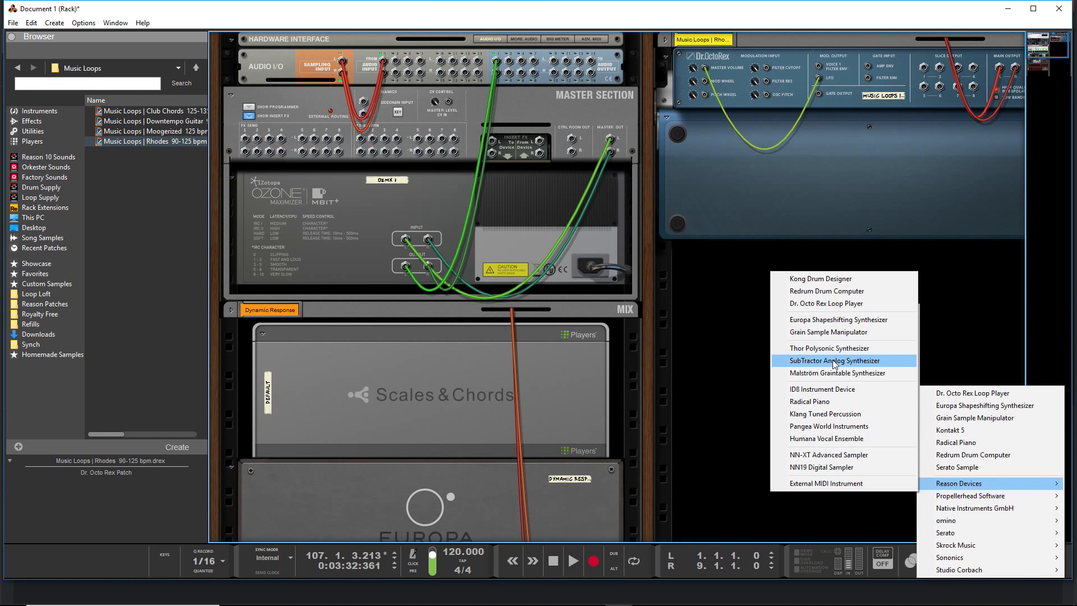
{"action": "left_click", "coordinate": [833, 361]}
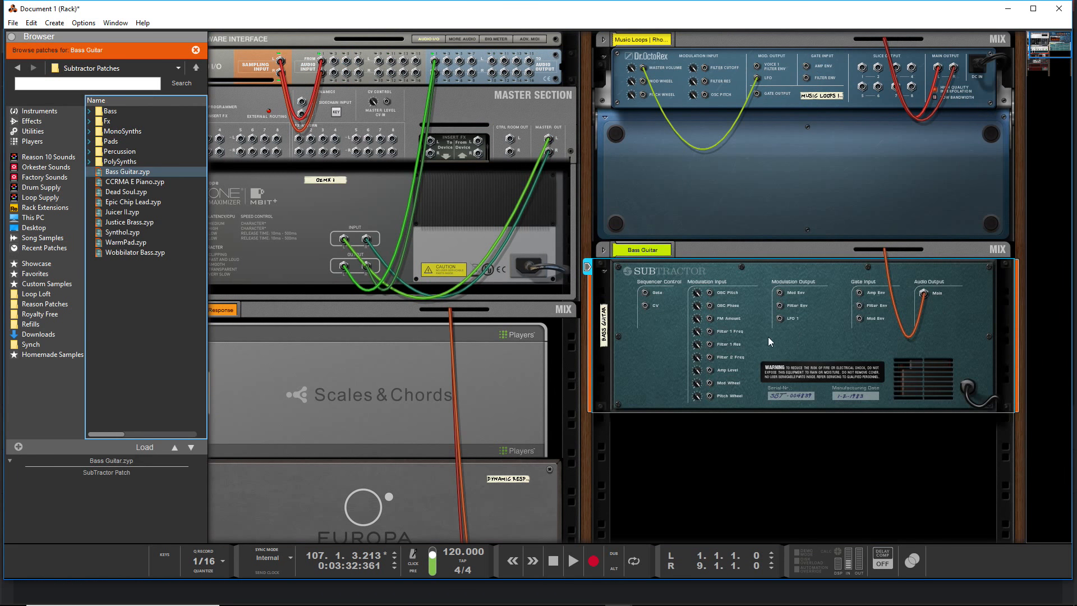
Route the Dr. Octo Rex LFO output to the SubTractor's Filter 1 Freq modulation input, unplugging and reconnecting the cable once
{"action": "left_click_drag", "start_coordinate": [644, 69], "coordinate": [712, 332]}
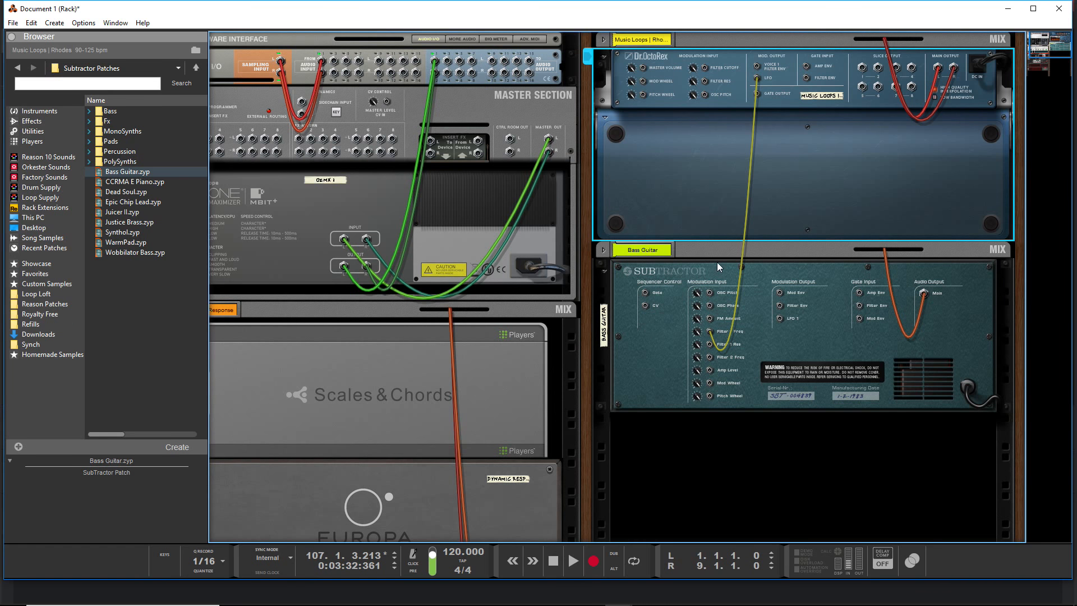
{"action": "key", "text": "Tab"}
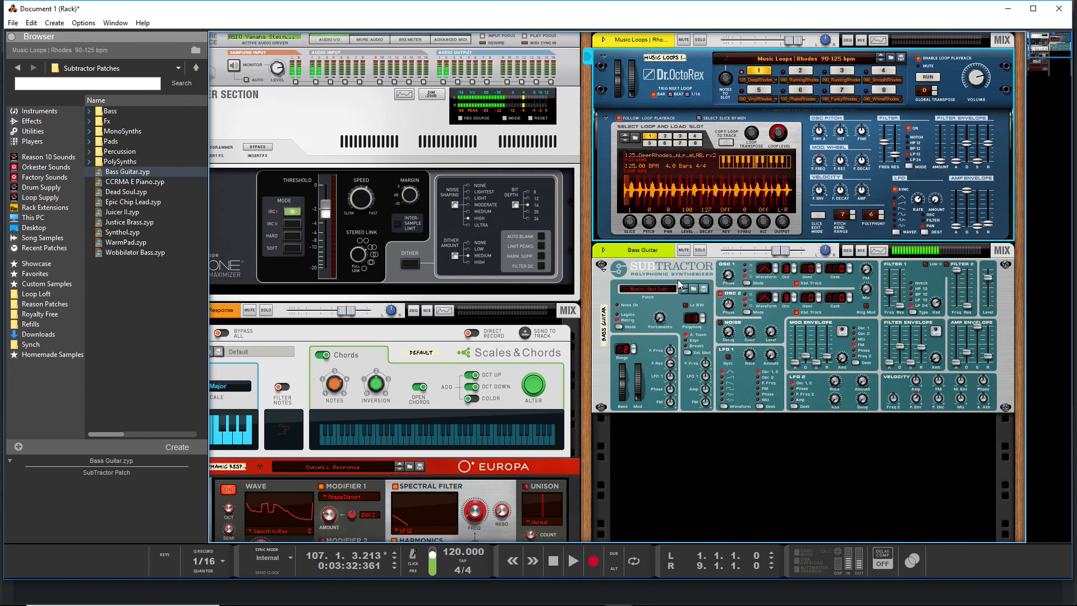
{"action": "key", "text": "Tab"}
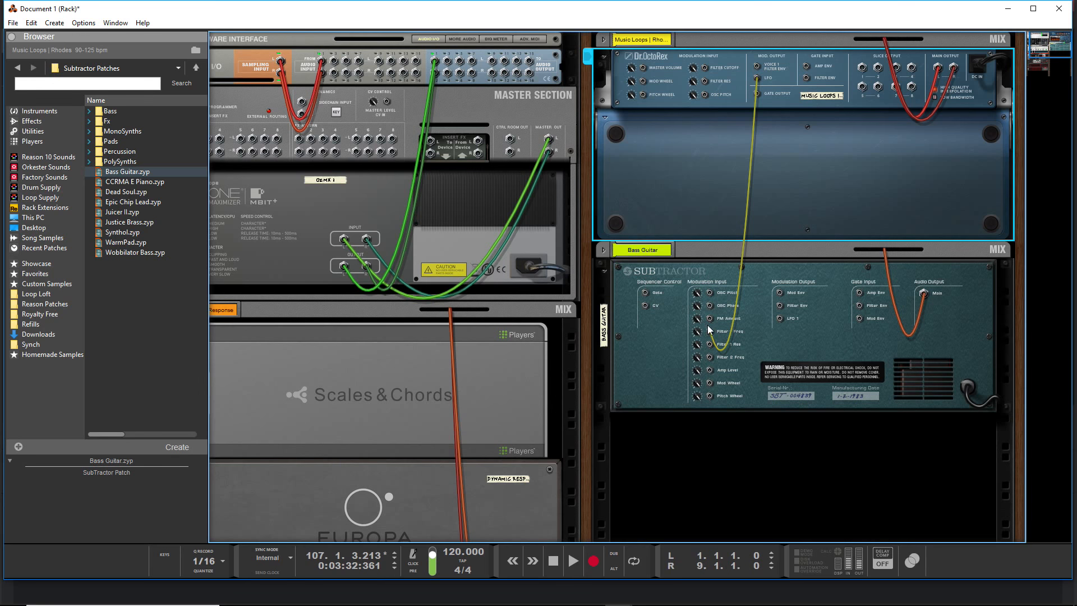
{"action": "left_click_drag", "start_coordinate": [710, 332], "coordinate": [759, 336]}
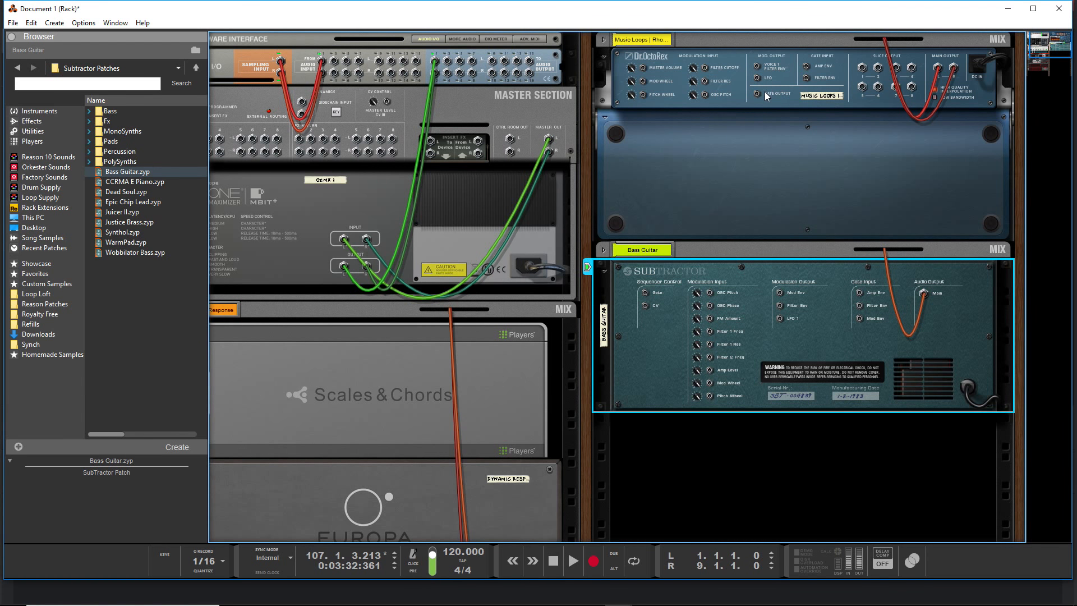
{"action": "left_click_drag", "start_coordinate": [756, 78], "coordinate": [709, 330]}
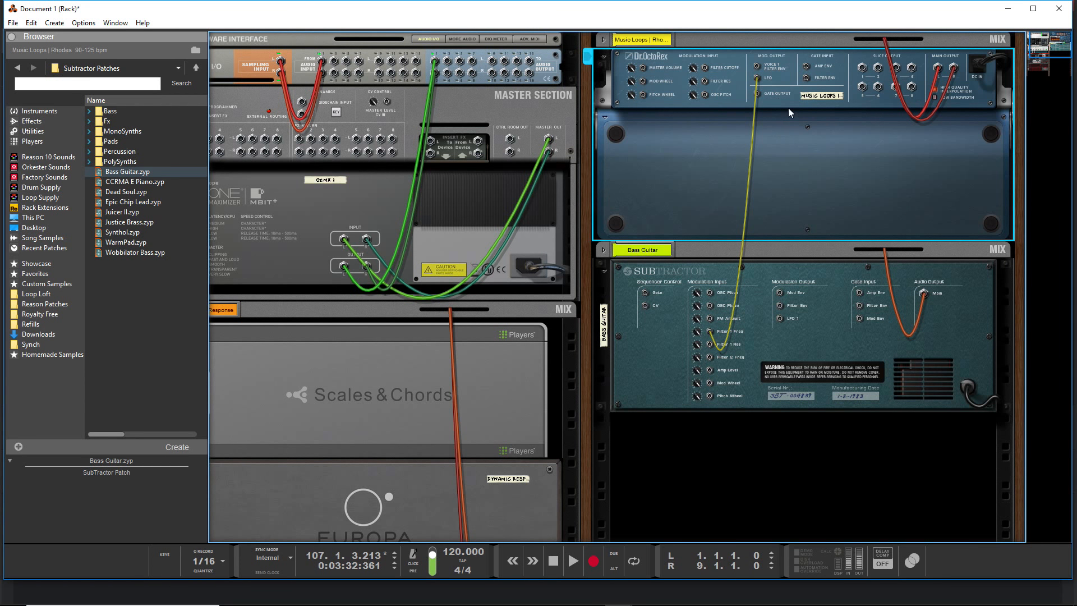
{"action": "key", "text": "Tab"}
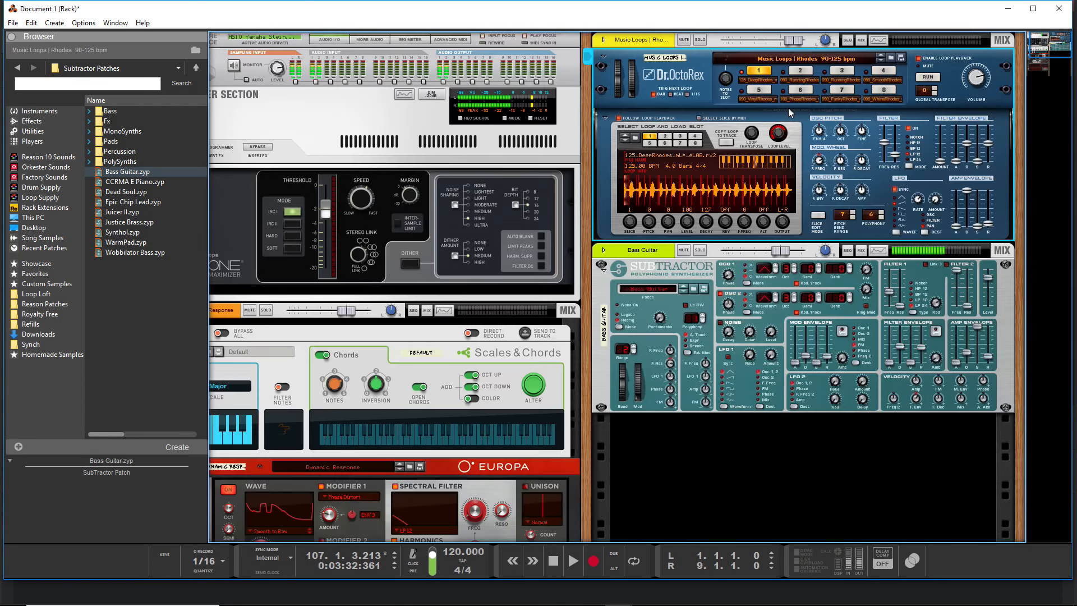
Try to cable the SubTractor's LFO 1 modulation output to a Dr. Octo Rex modulation input on the rack's rear
{"action": "left_click", "coordinate": [897, 198]}
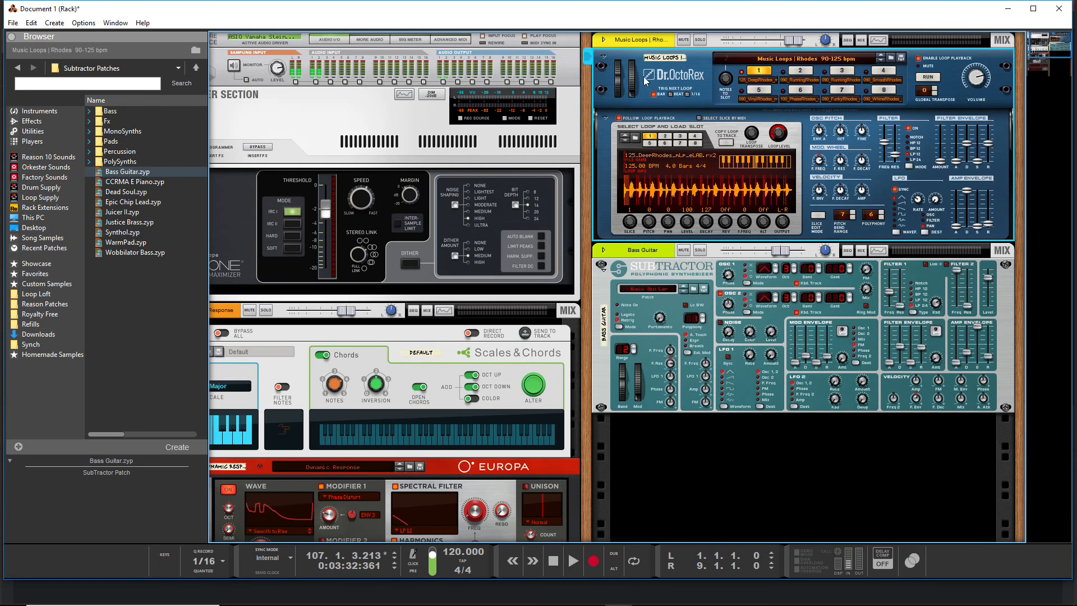
{"action": "key", "text": "Tab"}
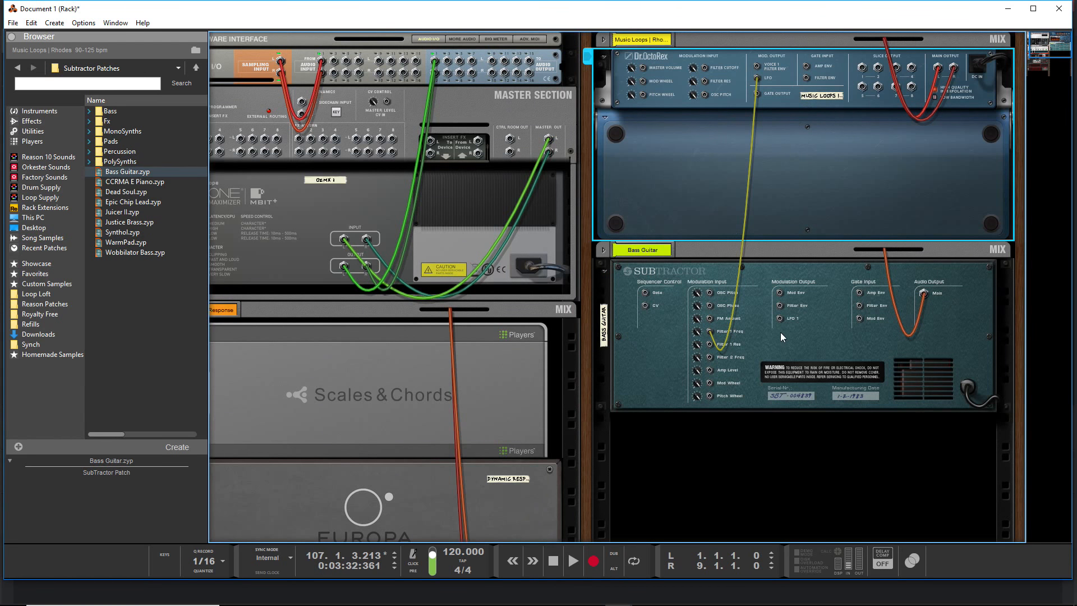
{"action": "left_click_drag", "start_coordinate": [779, 319], "coordinate": [715, 98]}
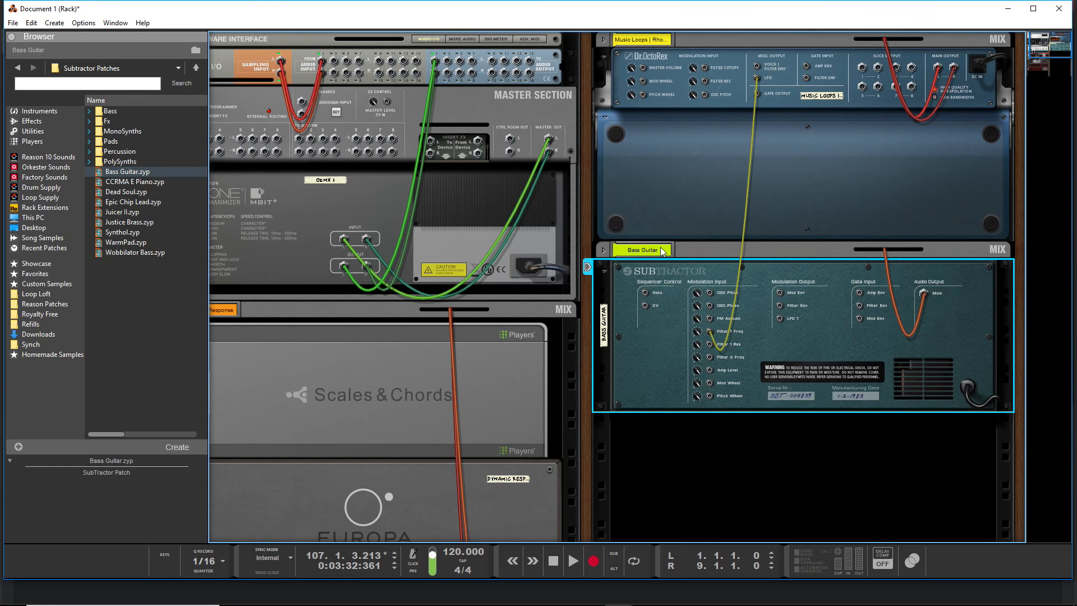
{"action": "left_click", "coordinate": [794, 185]}
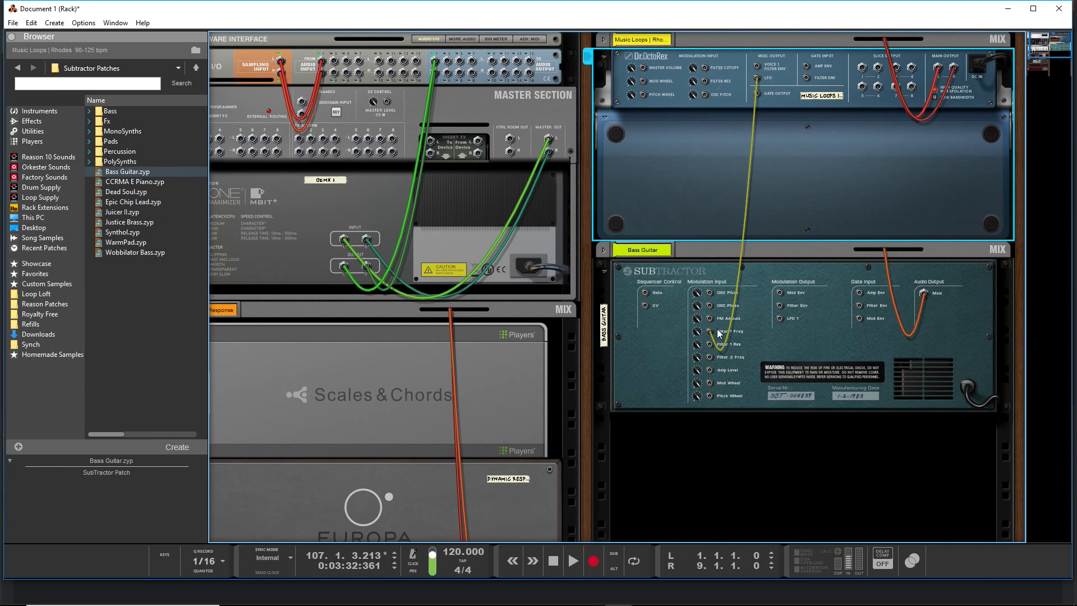
Create a Filter Freq automation lane for the SubTractor in the sequencer and add a one-bar clip at bar 1
{"action": "key", "text": "alt+Tab"}
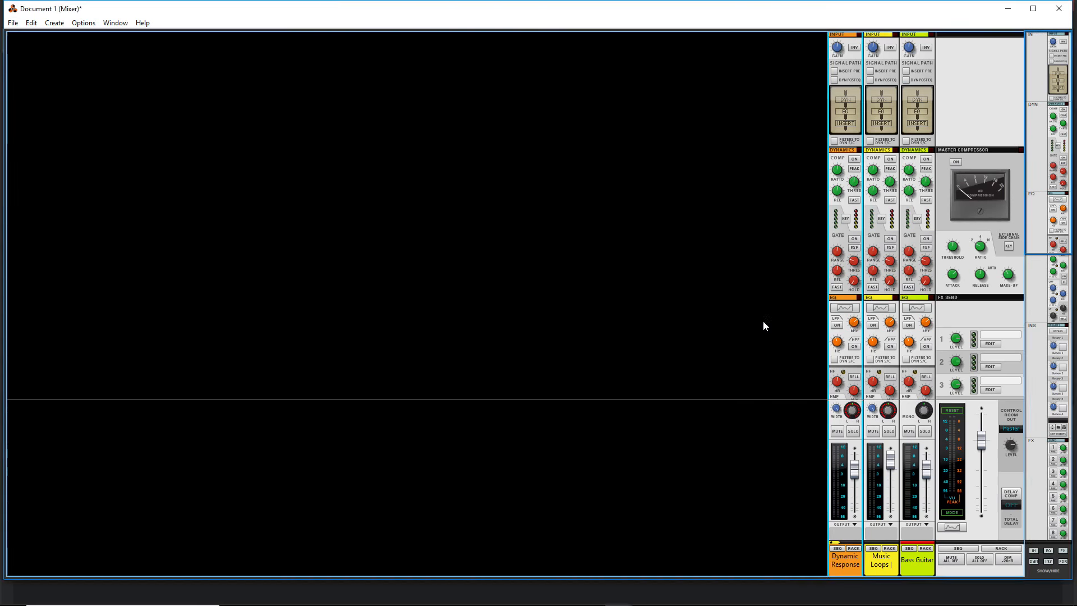
{"action": "key", "text": "alt+Tab"}
{"action": "key", "text": "Tab"}
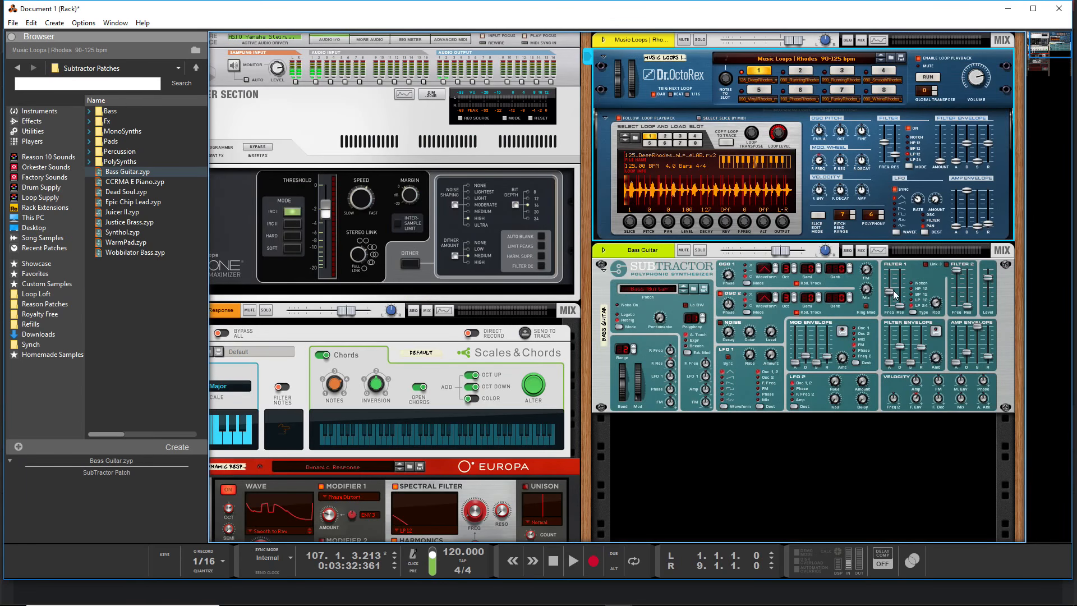
{"action": "key", "text": "alt+Tab"}
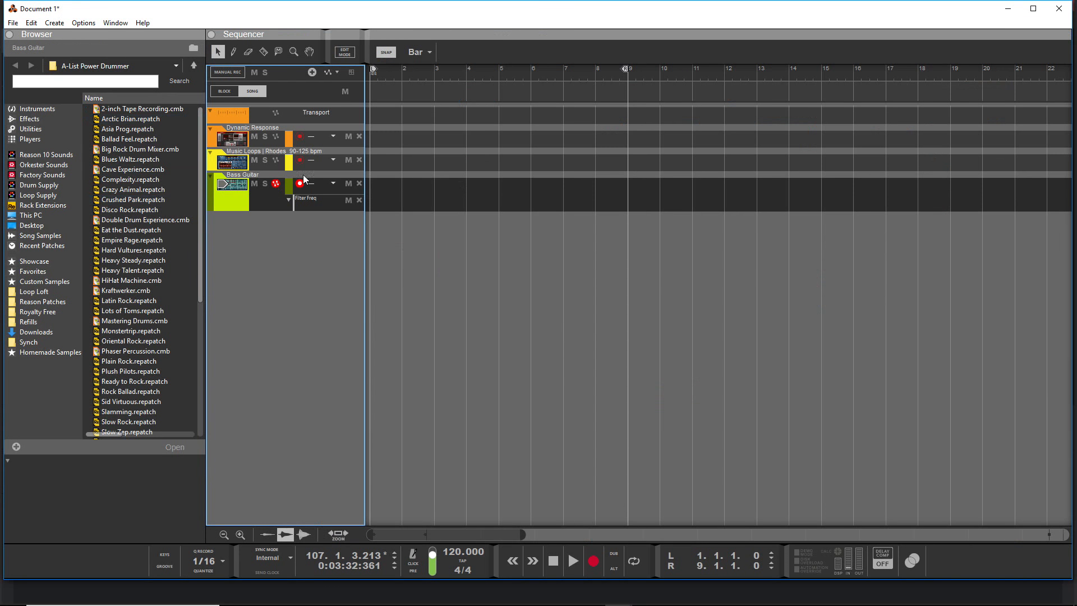
{"action": "left_click", "coordinate": [376, 205]}
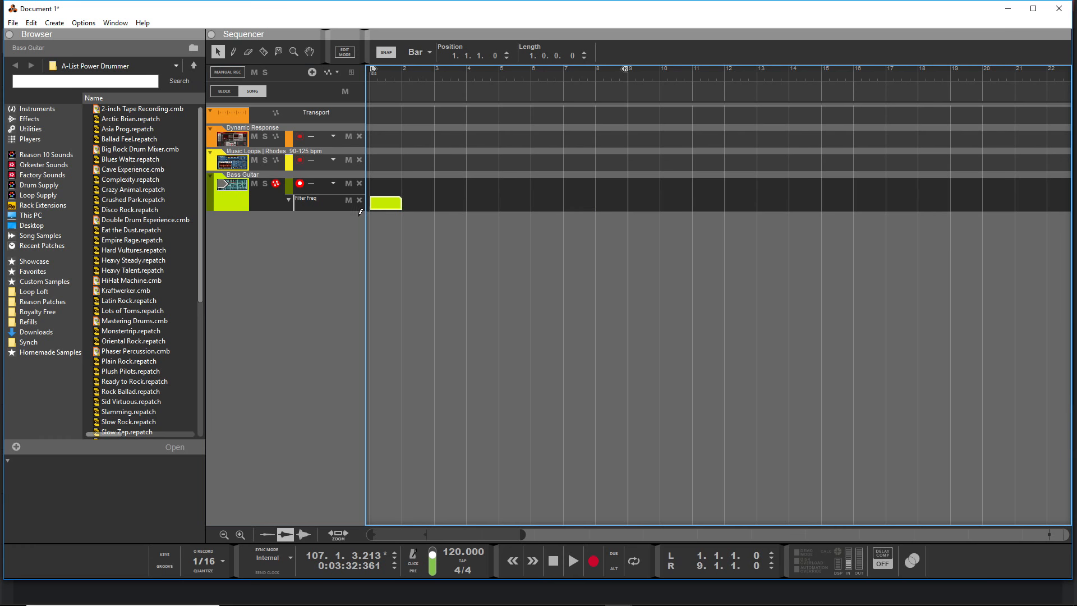
Draw a triangular filter frequency curve peaking mid-bar and ending at 49 at bar 2, and shorten the clip to 1.0.1.0
{"action": "double_click", "coordinate": [381, 206]}
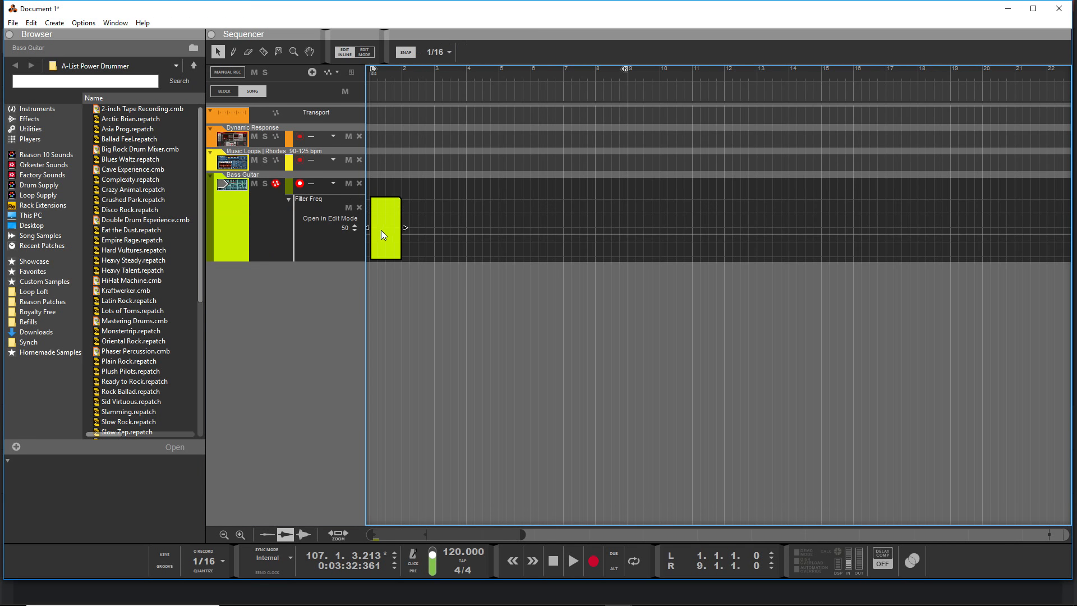
{"action": "left_click", "coordinate": [374, 233]}
{"action": "left_click", "coordinate": [386, 200]}
{"action": "left_click", "coordinate": [402, 233]}
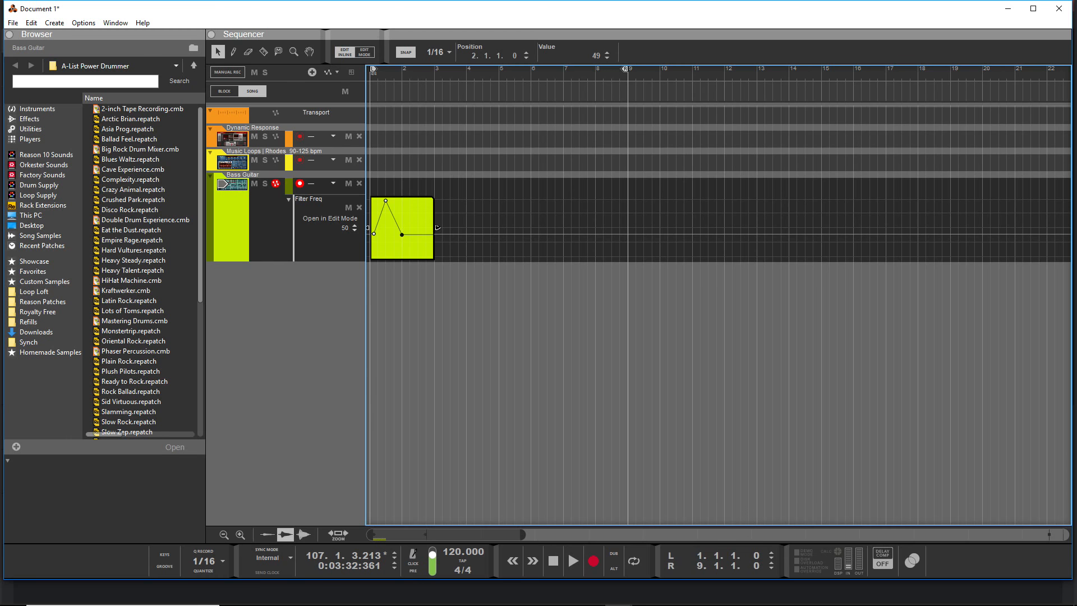
{"action": "left_click_drag", "start_coordinate": [437, 228], "coordinate": [404, 231]}
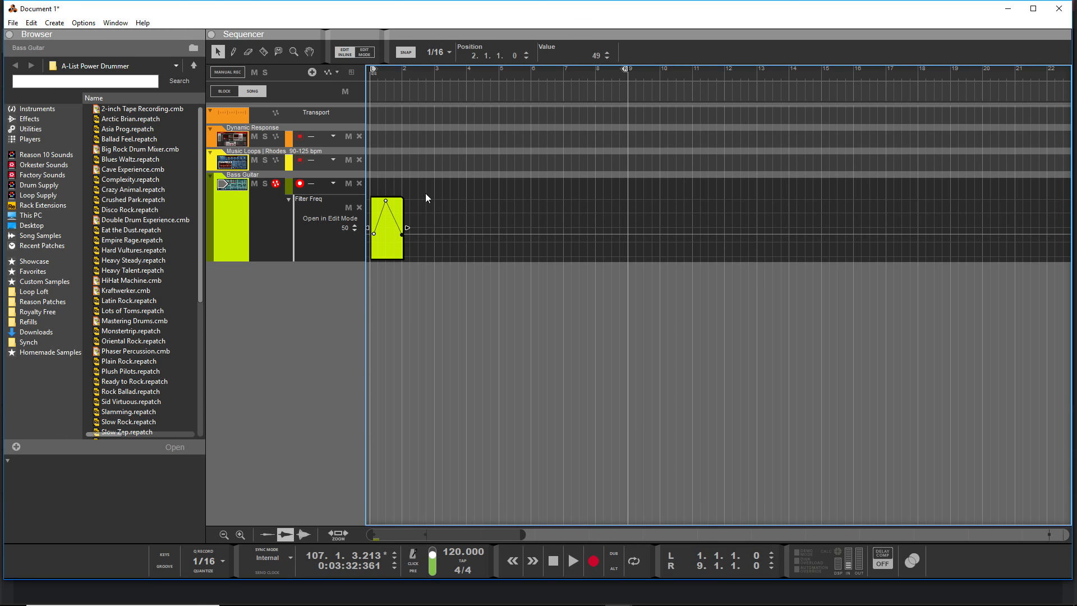
{"action": "key", "text": "Escape"}
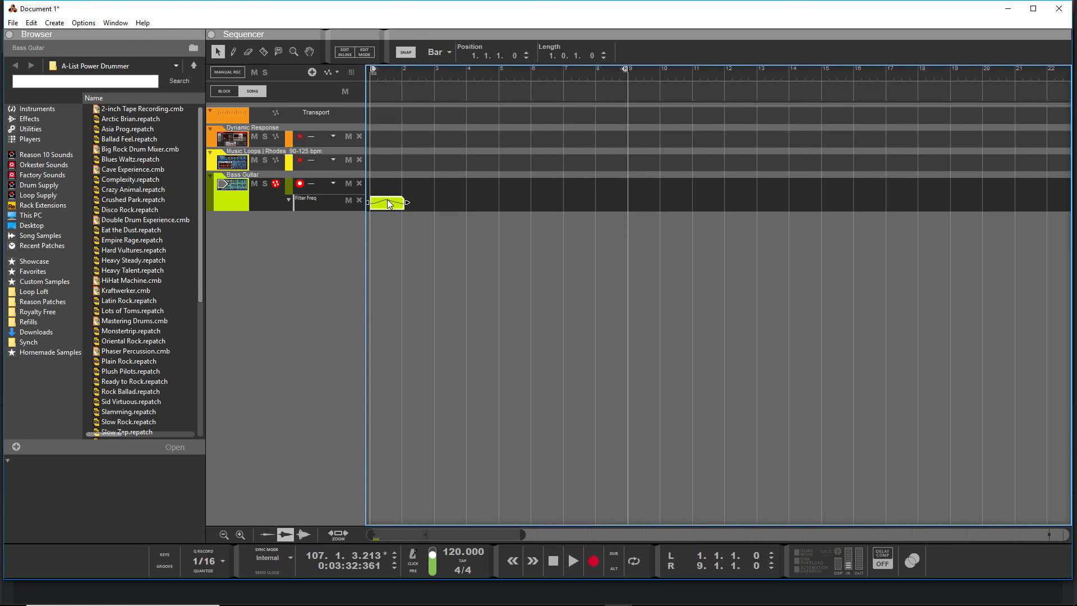
Copy the Filter Freq clip and paste three copies starting at bars 3, 5 and 7
{"action": "key", "text": "ctrl+c"}
{"action": "key", "text": "ctrl+v"}
{"action": "key", "text": "ctrl+v"}
{"action": "key", "text": "ctrl+v"}
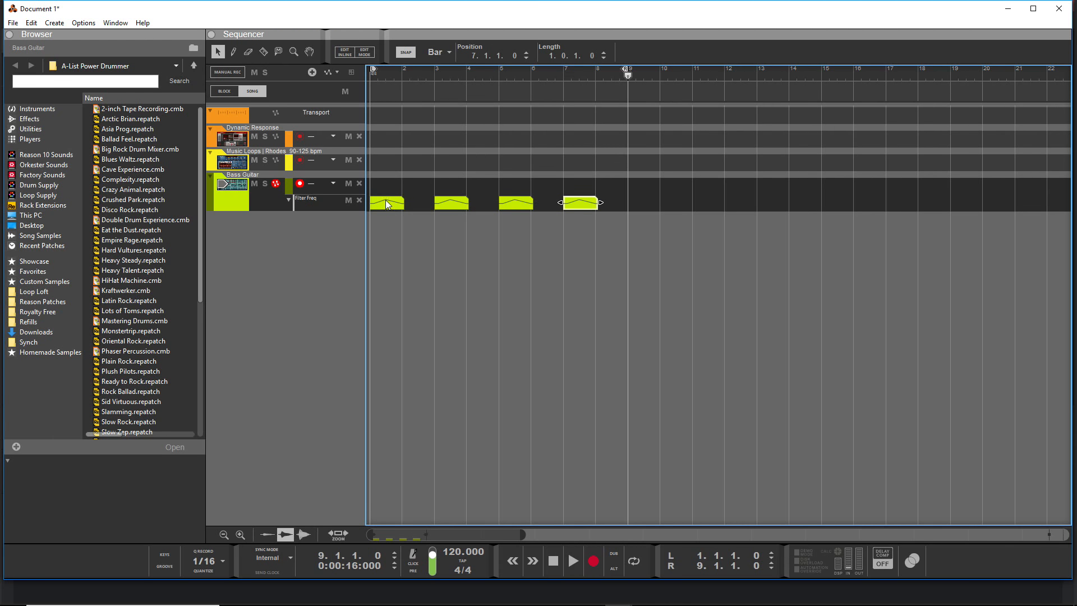
Play the filter automation from bar 1, stop and restart playback
{"action": "left_click", "coordinate": [386, 82]}
{"action": "key", "text": "space"}
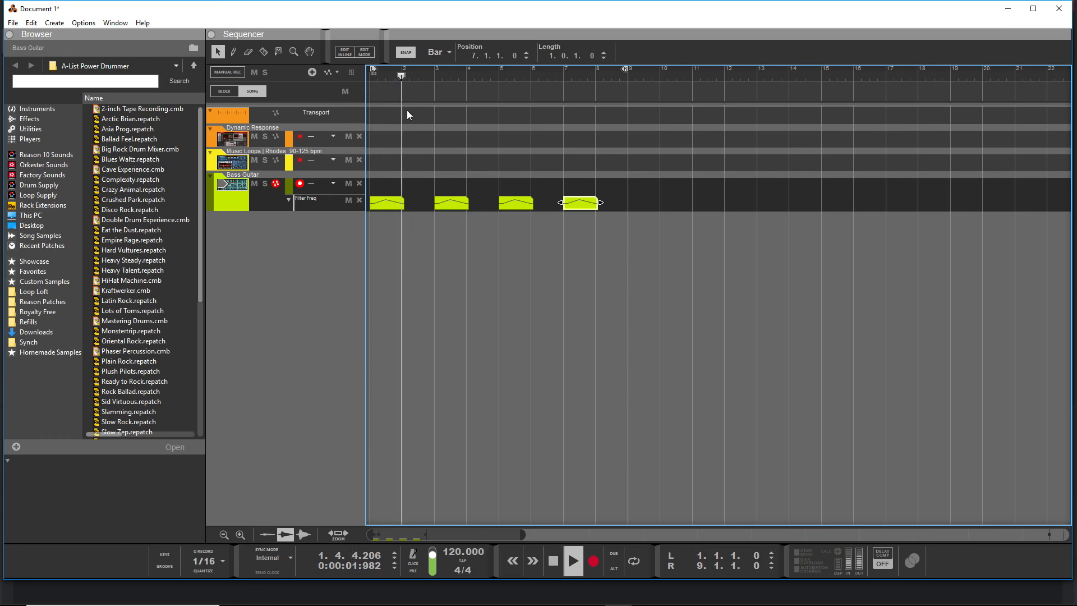
{"action": "key", "text": "space"}
{"action": "key", "text": "space"}
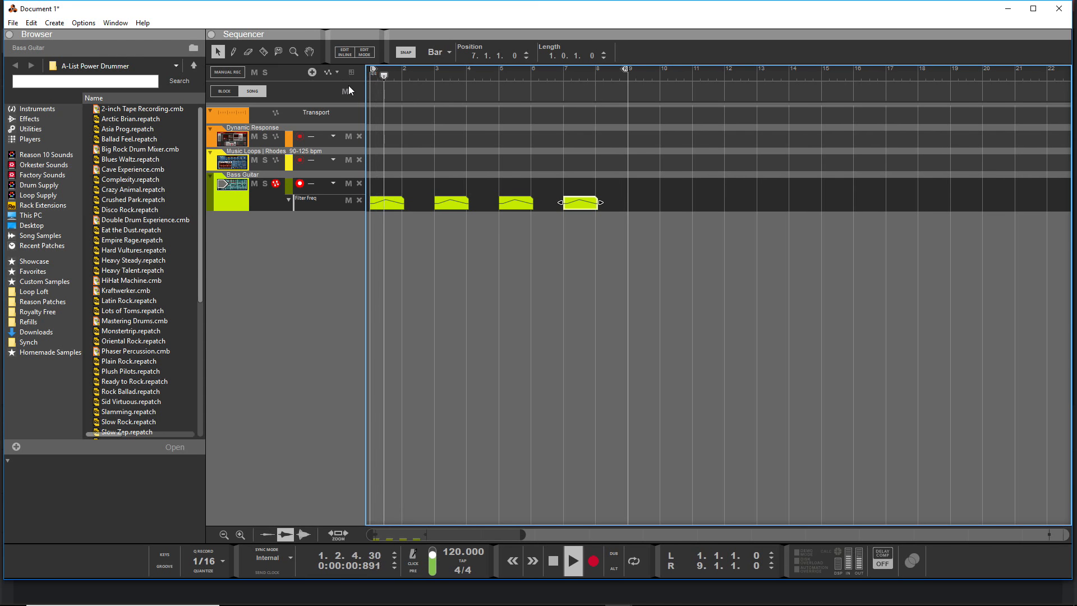
Select all four automation clips and apply Scale Tempo Double three times
{"action": "left_click_drag", "start_coordinate": [625, 211], "coordinate": [336, 220]}
{"action": "key", "text": "F8"}
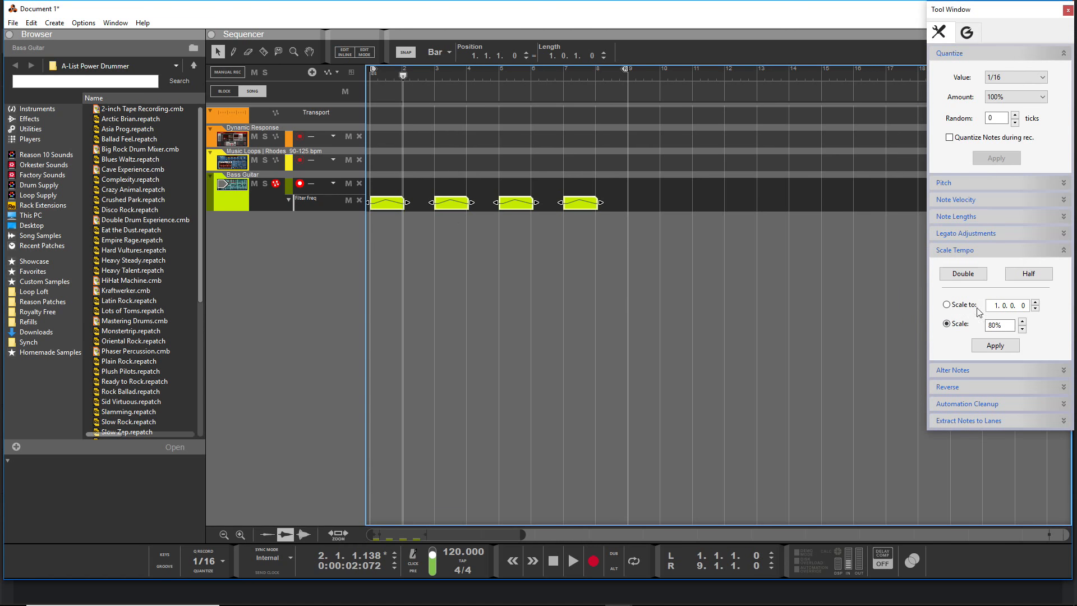
{"action": "double_click", "coordinate": [966, 276]}
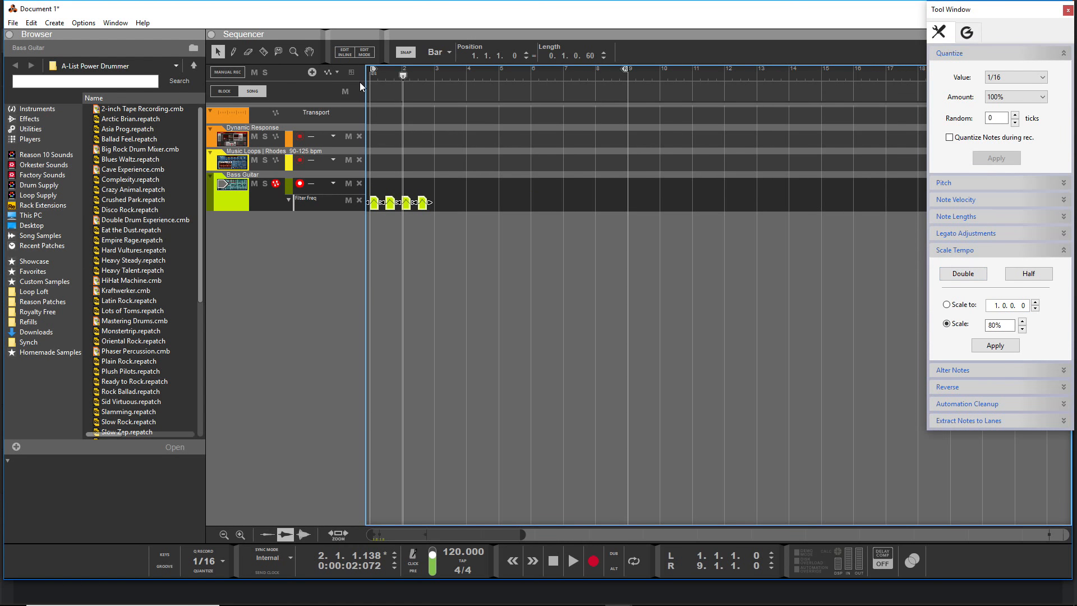
{"action": "left_click", "coordinate": [963, 273]}
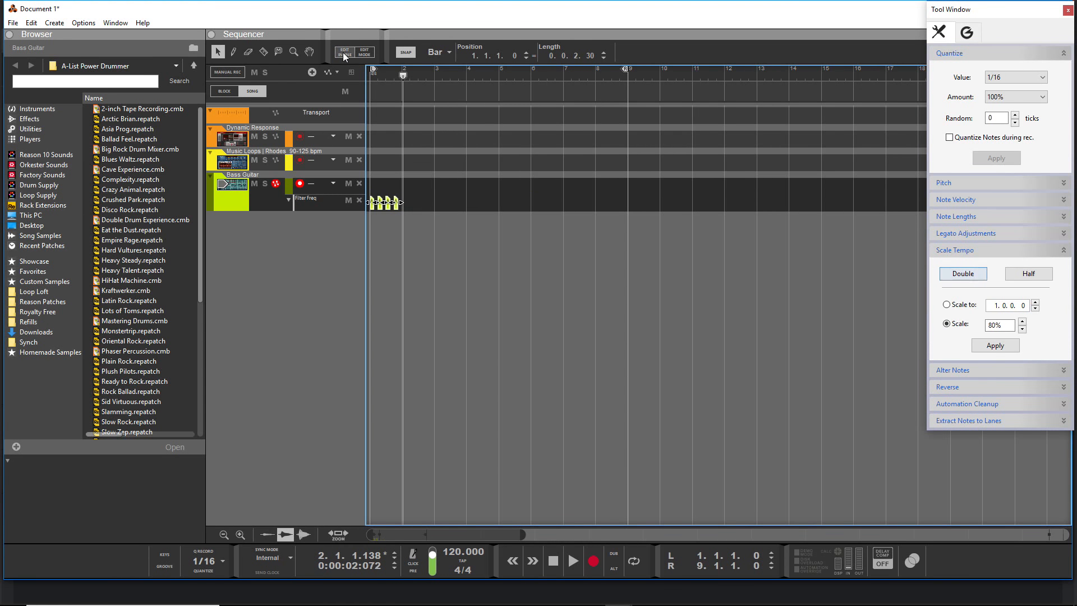
Play the scaled automation, stretch the four clips so they end around bar 3, and reselect them
{"action": "left_click", "coordinate": [389, 68]}
{"action": "key", "text": "space"}
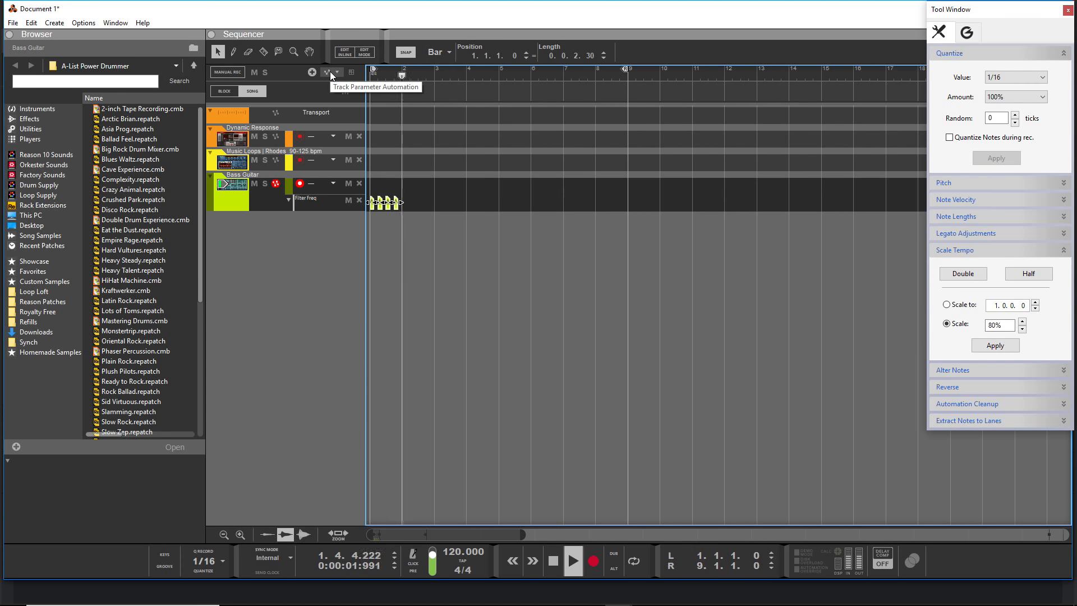
{"action": "left_click_drag", "start_coordinate": [402, 208], "coordinate": [420, 203]}
{"action": "left_click", "coordinate": [480, 146]}
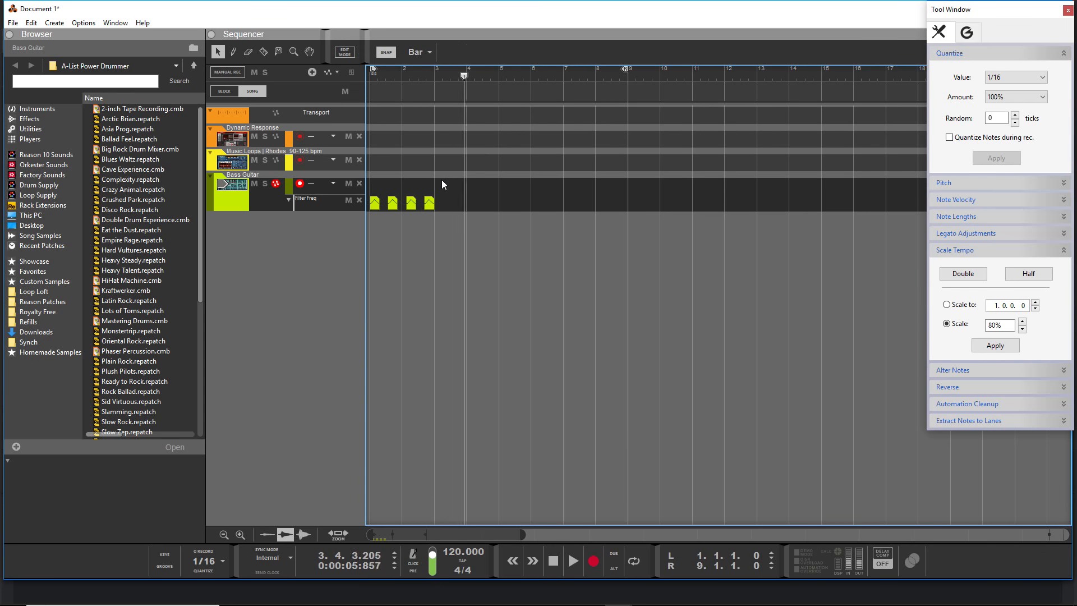
{"action": "left_click_drag", "start_coordinate": [286, 204], "coordinate": [288, 204]}
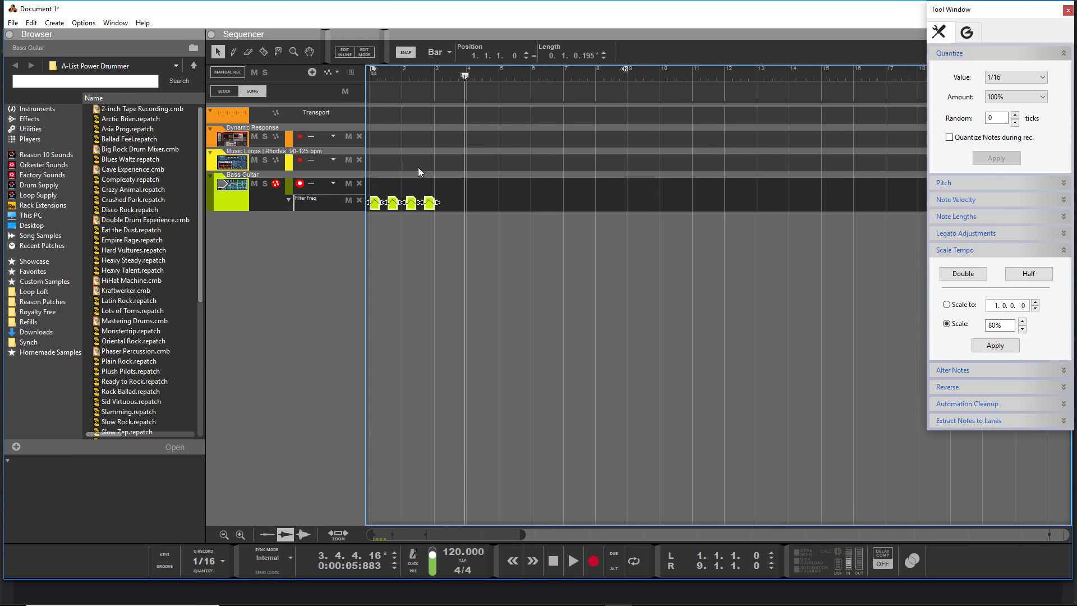
Lower the start and end points of the first clip's filter frequency curve to 0 and close the clip
{"action": "double_click", "coordinate": [378, 206]}
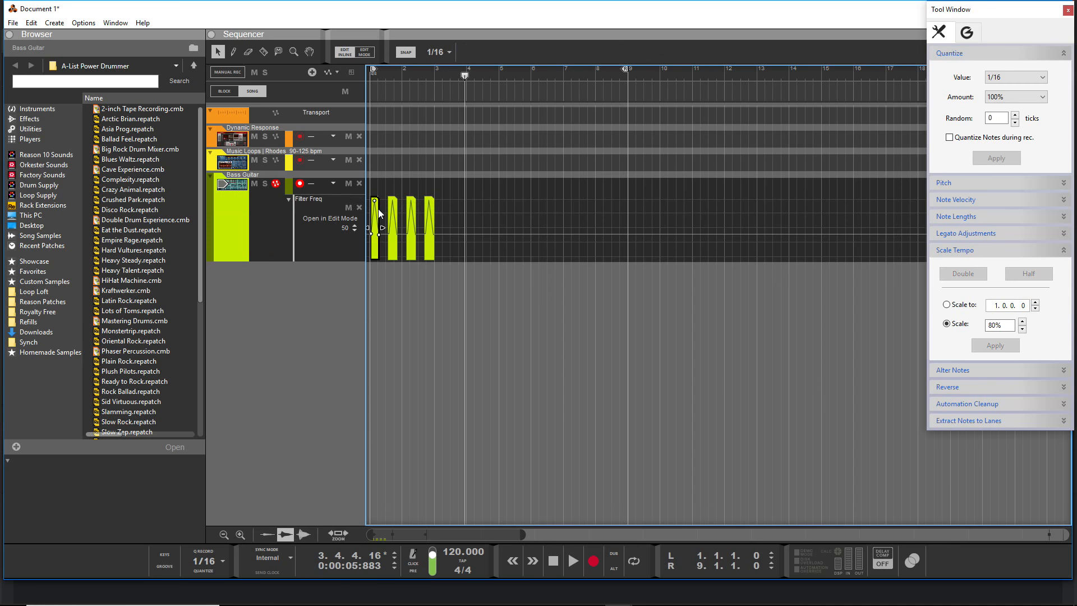
{"action": "left_click", "coordinate": [376, 238]}
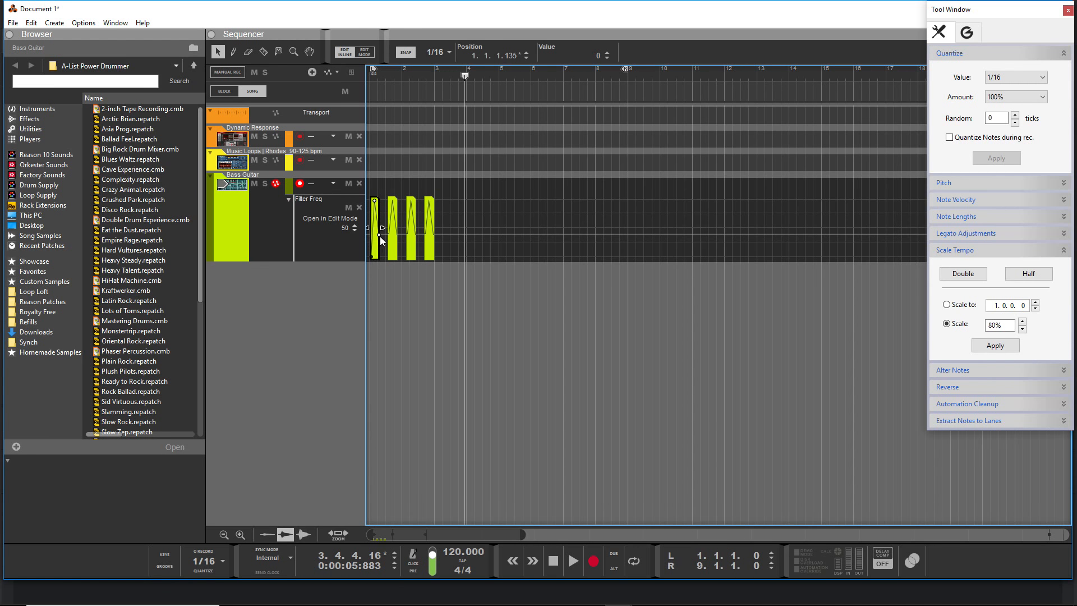
{"action": "left_click_drag", "start_coordinate": [377, 256], "coordinate": [389, 273]}
{"action": "left_click", "coordinate": [388, 238]}
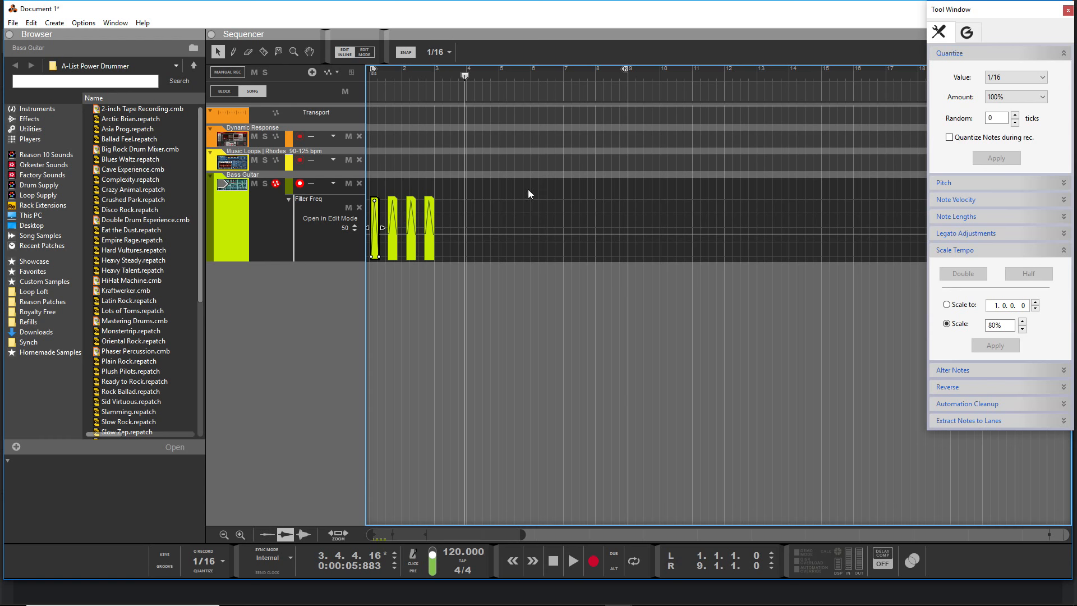
{"action": "left_click_drag", "start_coordinate": [406, 251], "coordinate": [394, 254]}
{"action": "key", "text": "Escape"}
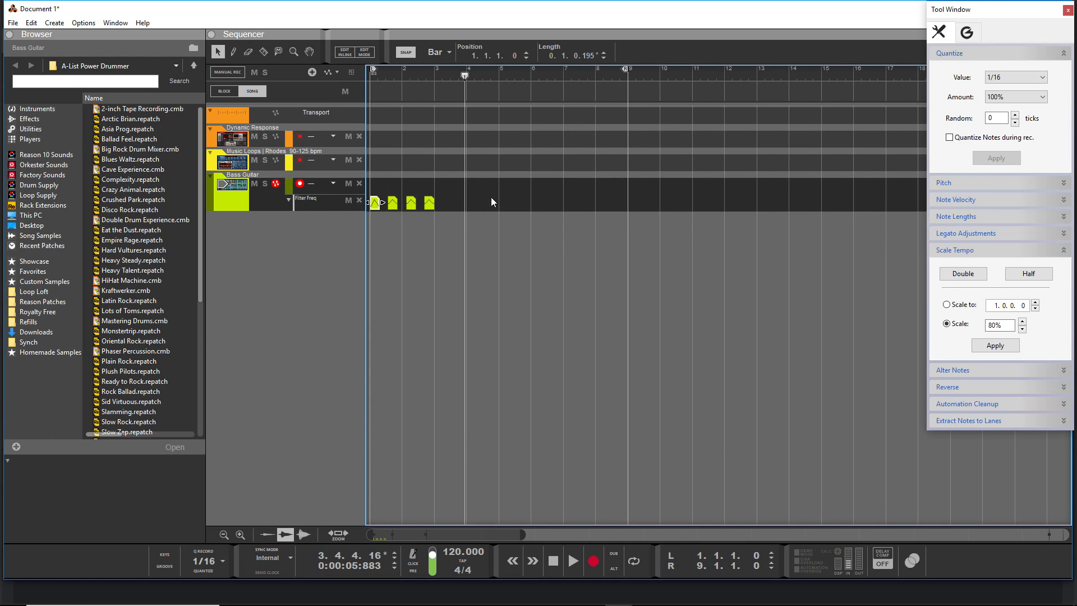
Delete the last three automation clips and select the remaining first clip
{"action": "left_click_drag", "start_coordinate": [468, 201], "coordinate": [393, 215]}
{"action": "key", "text": "Delete"}
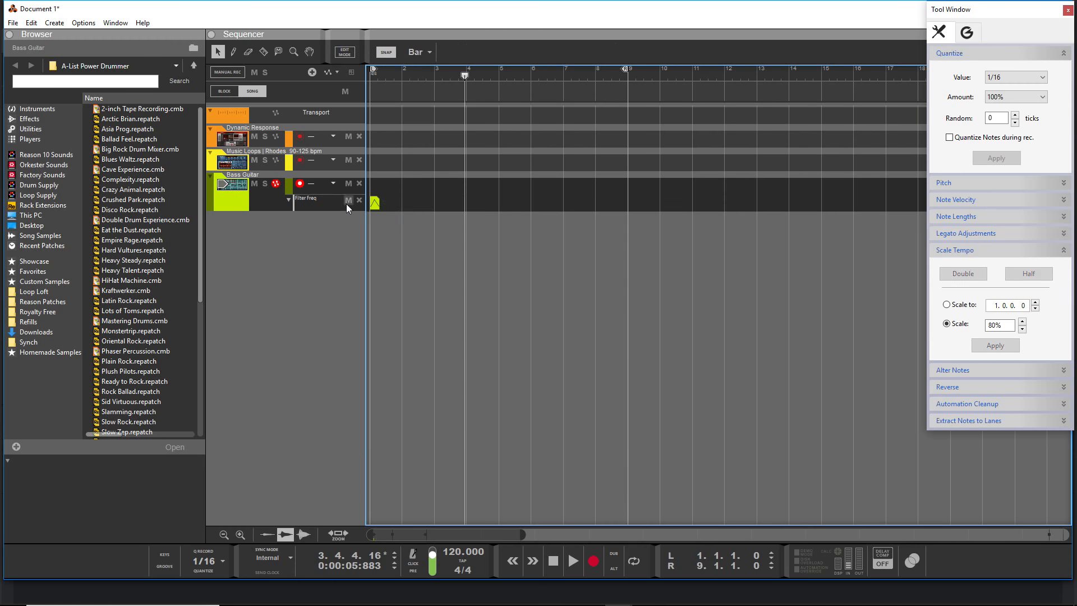
{"action": "left_click", "coordinate": [373, 207]}
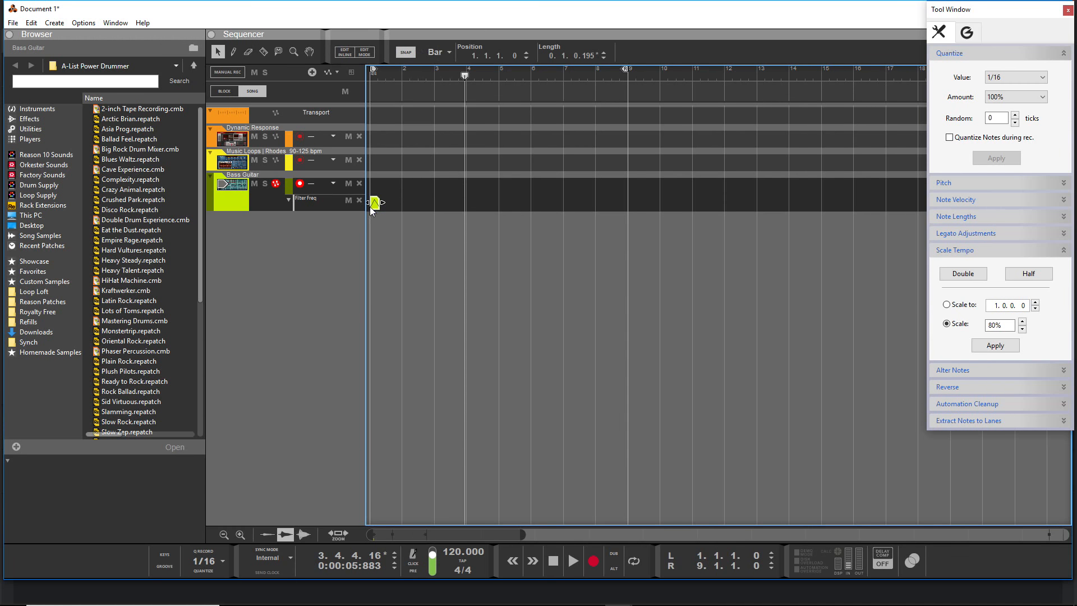
Duplicate the remaining filter frequency clip four times with the snap value at 1/8, and play from the start of the song
{"action": "left_click", "coordinate": [436, 52]}
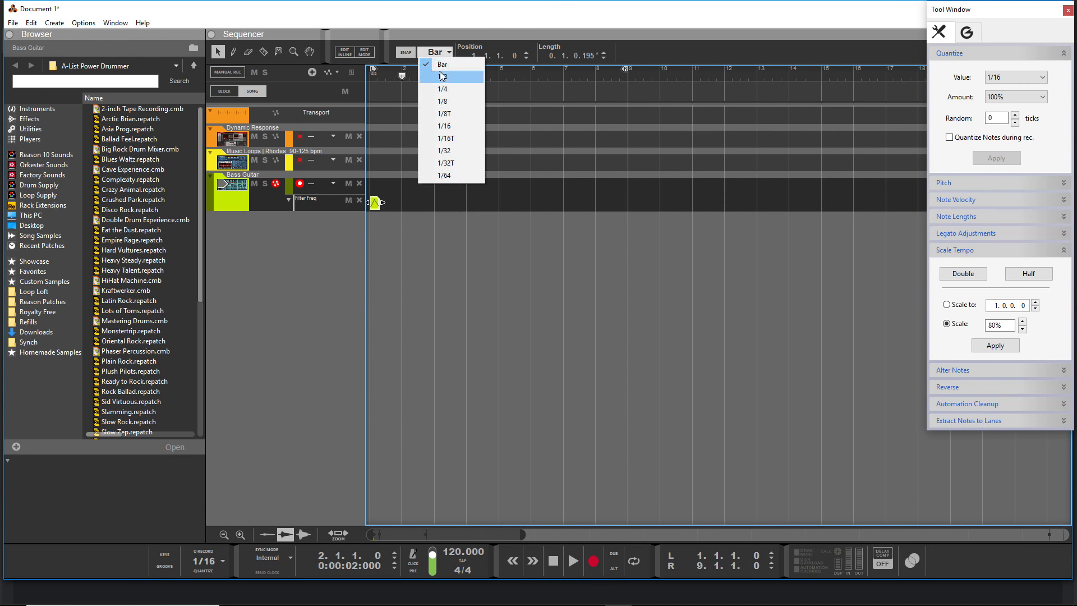
{"action": "left_click", "coordinate": [443, 103]}
{"action": "key", "text": "ctrl+d"}
{"action": "key", "text": "ctrl+d"}
{"action": "key", "text": "ctrl+d"}
{"action": "key", "text": "ctrl+d"}
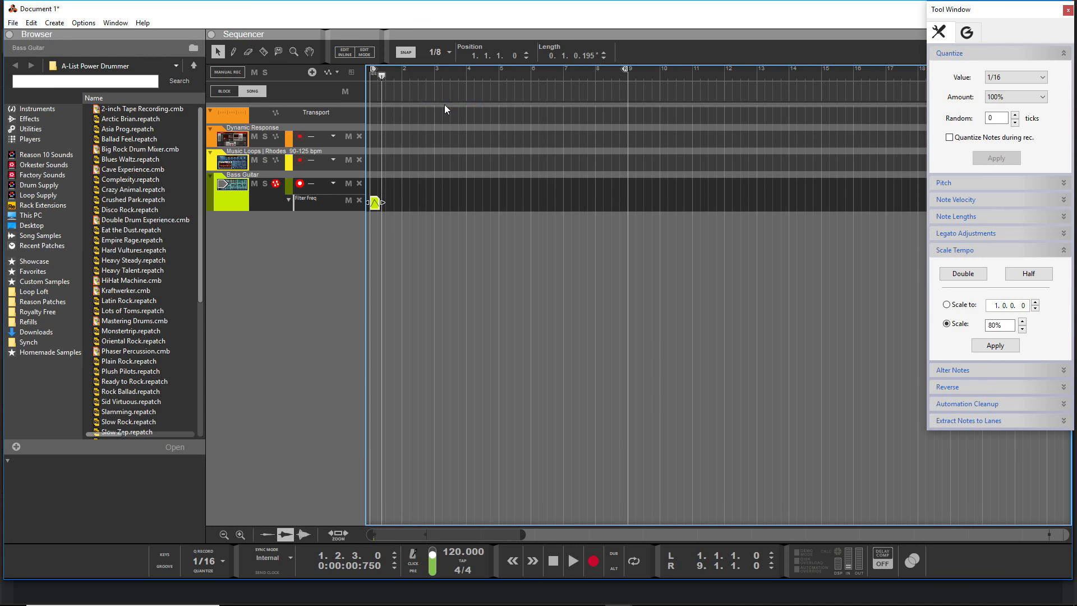
{"action": "left_click_drag", "start_coordinate": [392, 75], "coordinate": [5, 110]}
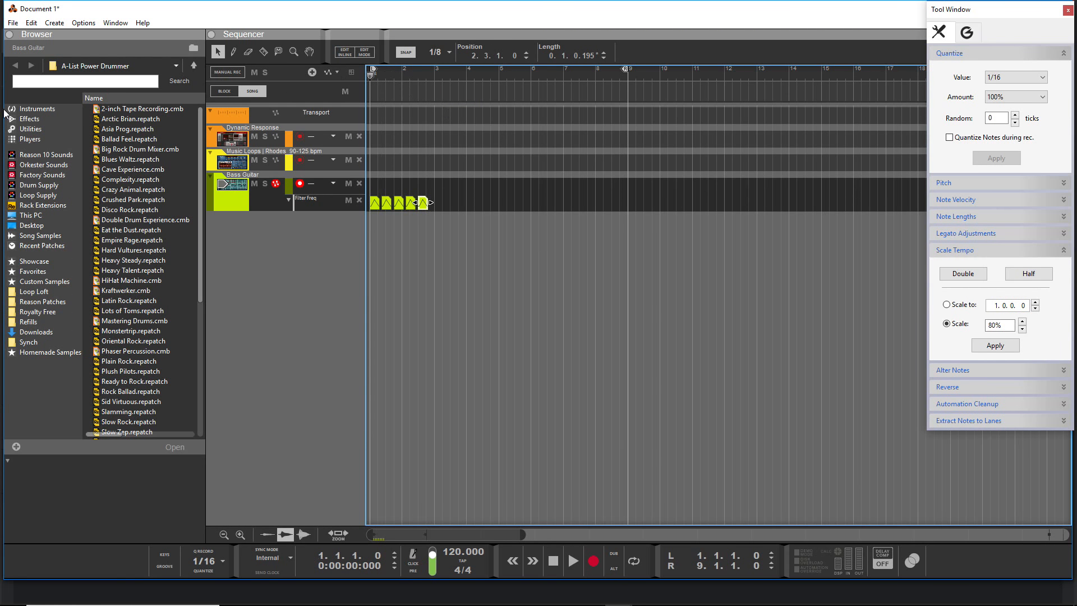
{"action": "key", "text": "space"}
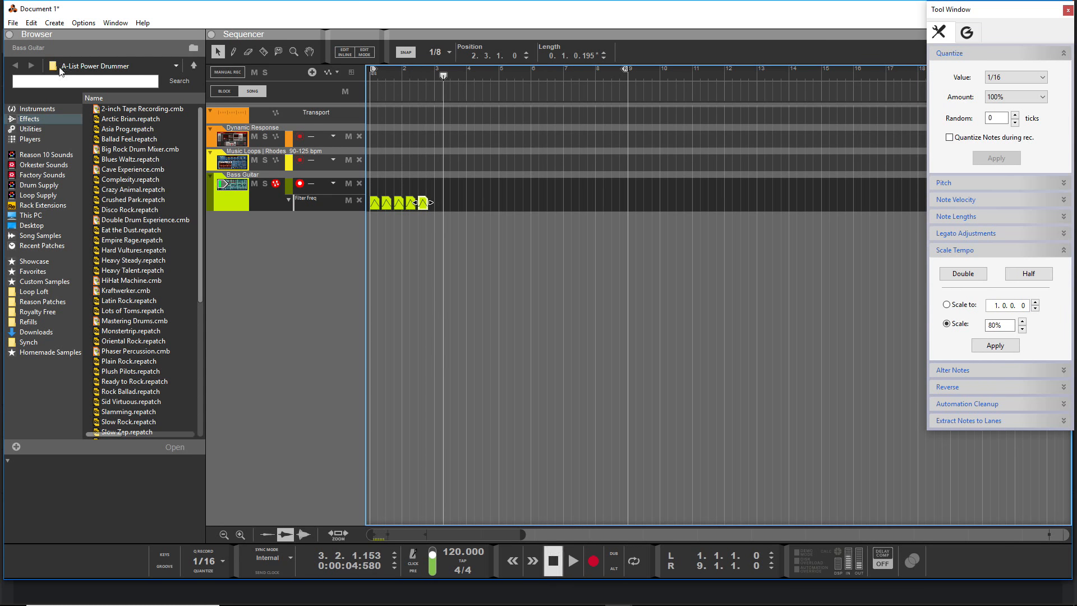
Switch to the rack window, close the Tool Window and add a Pulsar Dual LFO below the SubTractor
{"action": "key", "text": "alt+Tab"}
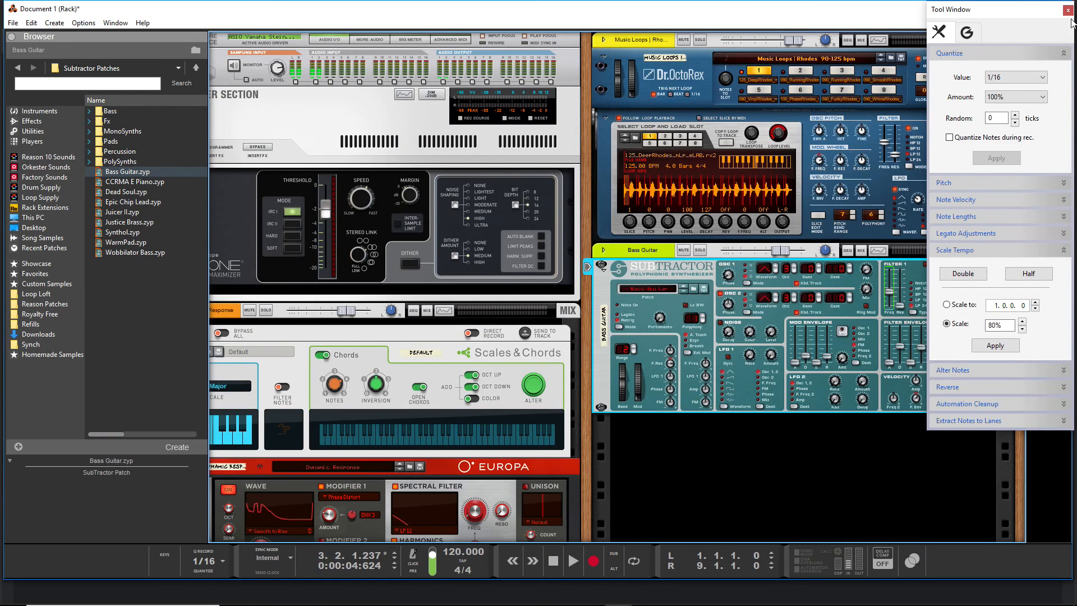
{"action": "key", "text": "F8"}
{"action": "right_click", "coordinate": [899, 461]}
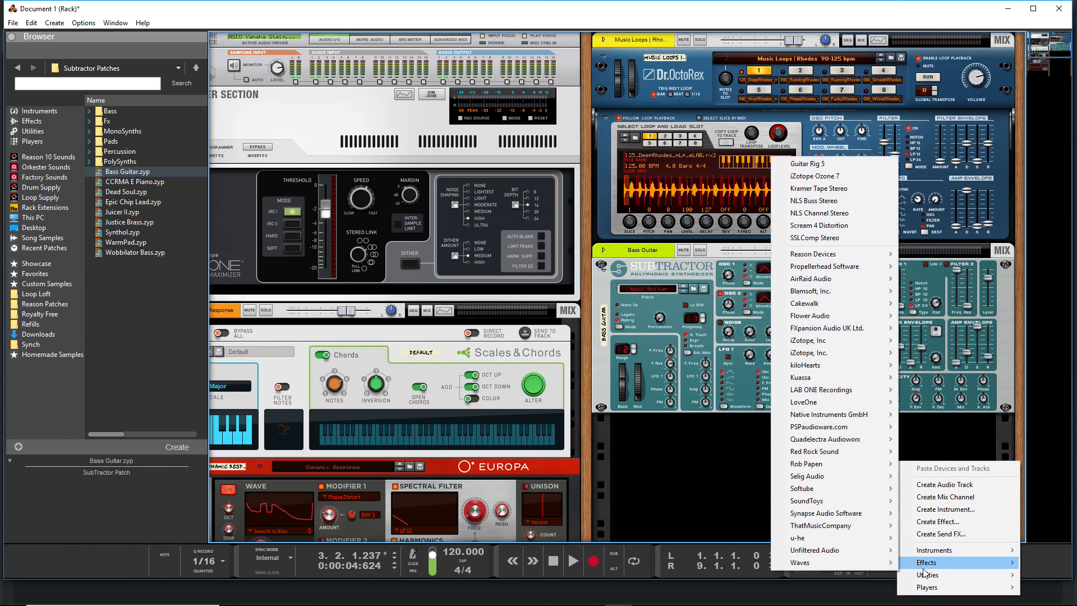
{"action": "mouse_move", "coordinate": [912, 577]}
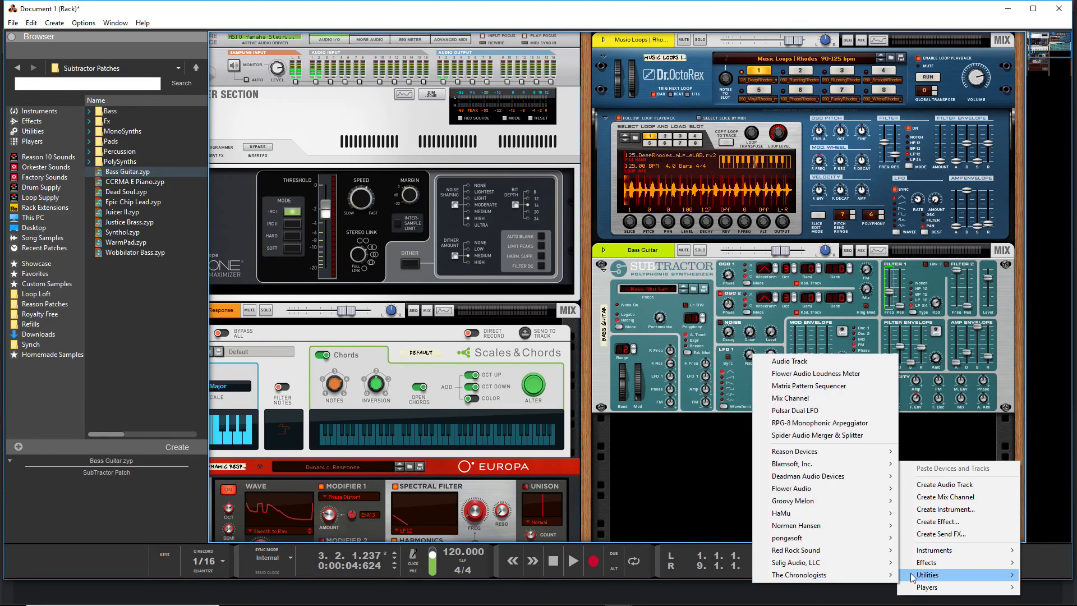
{"action": "left_click", "coordinate": [831, 411]}
{"action": "scroll", "coordinate": [828, 420], "scroll_direction": "down", "scroll_amount": 3}
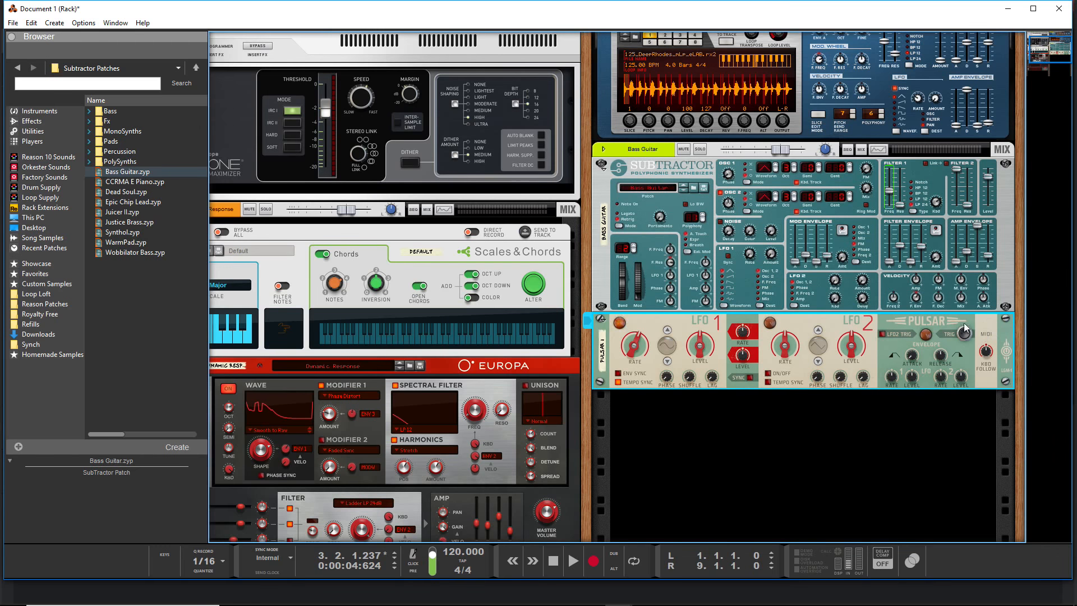
Cycle through the Pulsar's LFO 1 waveforms, return to sine, and lower the LFO 1 level
{"action": "left_click", "coordinate": [669, 331]}
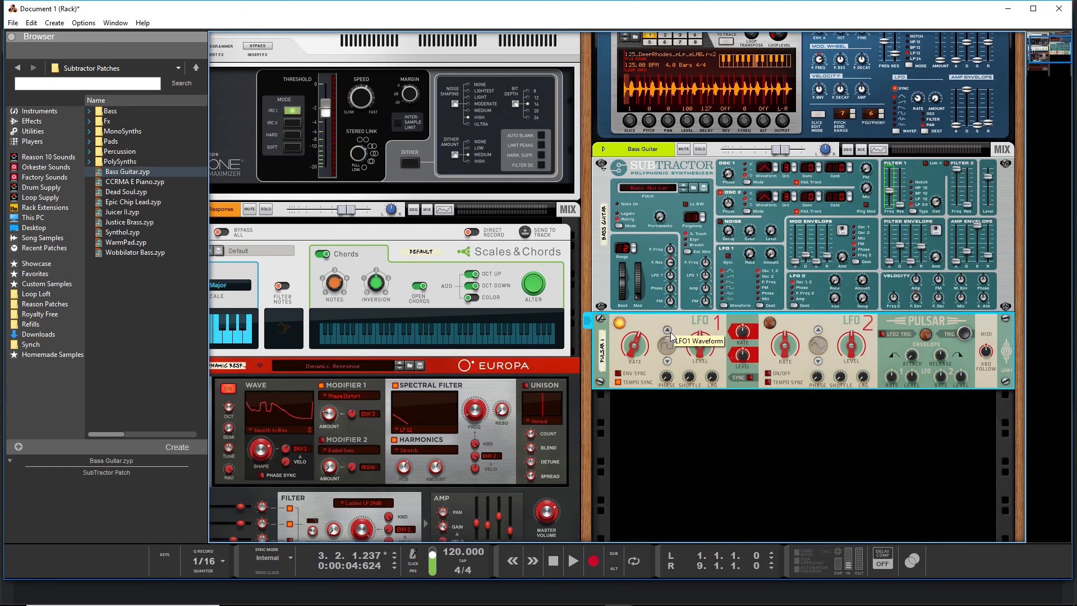
{"action": "left_click", "coordinate": [668, 362]}
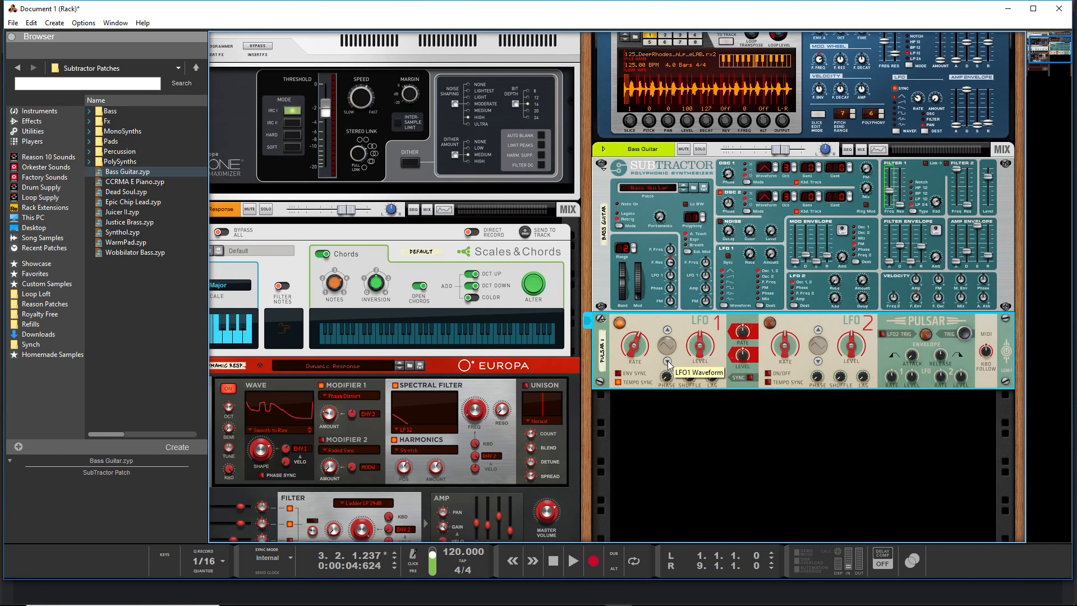
{"action": "left_click", "coordinate": [668, 330]}
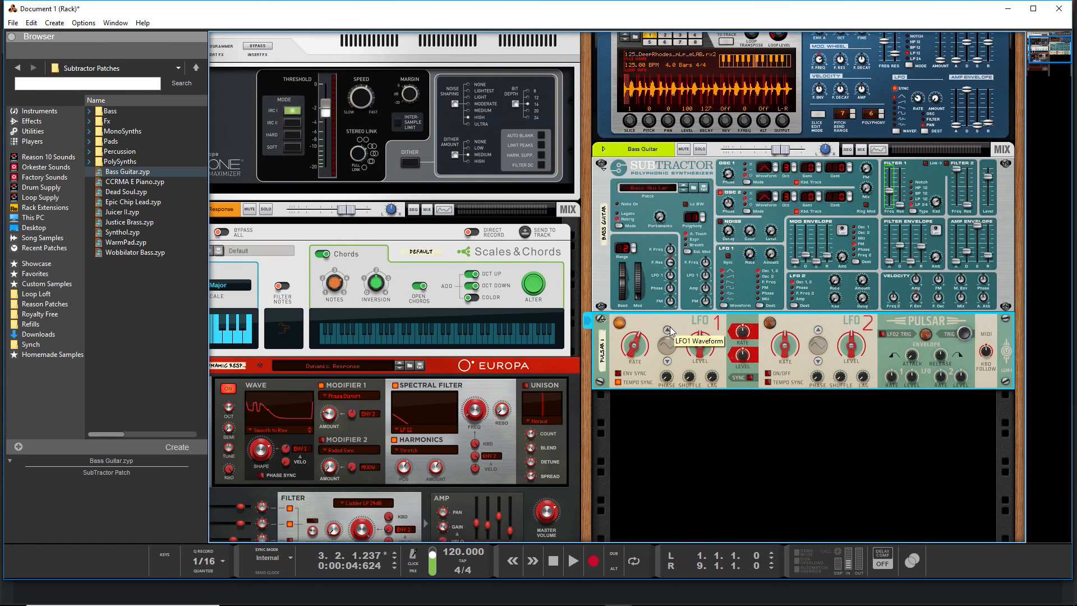
{"action": "left_click", "coordinate": [670, 328]}
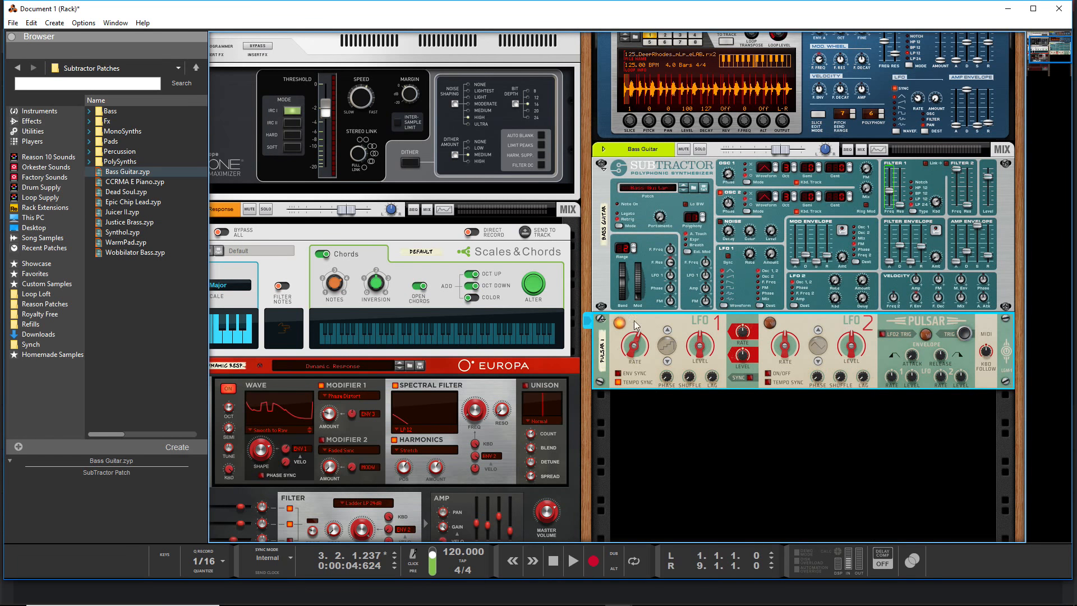
{"action": "left_click", "coordinate": [665, 329]}
{"action": "left_click", "coordinate": [666, 330]}
{"action": "left_click_drag", "start_coordinate": [628, 364], "coordinate": [628, 353]}
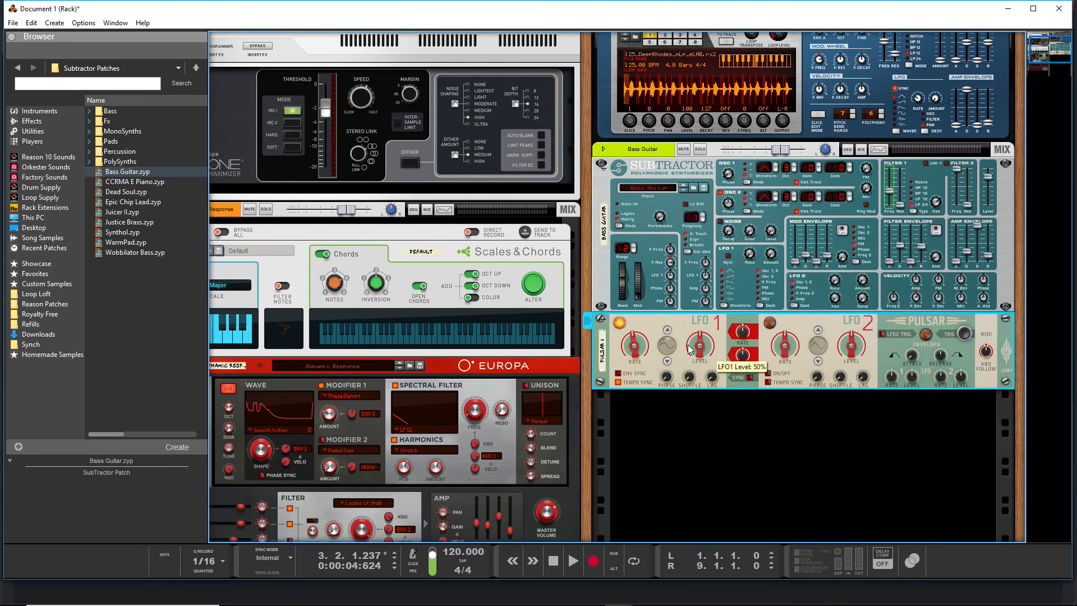
{"action": "mouse_move", "coordinate": [695, 347]}
{"action": "left_mouse_down"}
{"action": "mouse_move", "coordinate": [649, 405]}
{"action": "mouse_move", "coordinate": [691, 369]}
{"action": "left_mouse_up"}
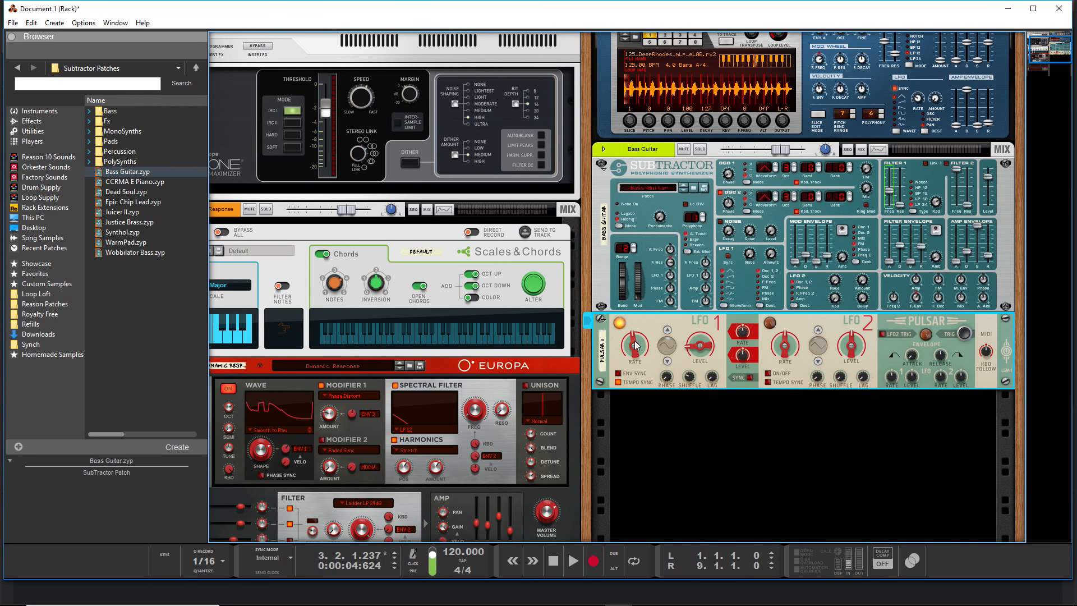
Unplug the SubTractor's Filter 1 modulation cable and patch its Filter Env modulation output to the Pulsar's Envelope Gate In
{"action": "key", "text": "Tab"}
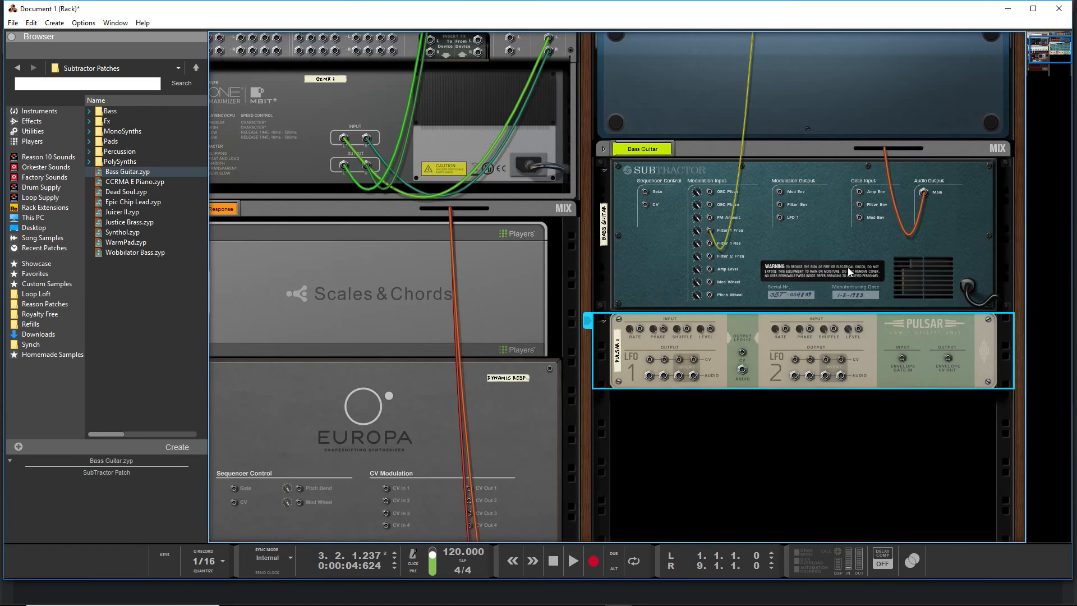
{"action": "left_click_drag", "start_coordinate": [713, 236], "coordinate": [855, 285]}
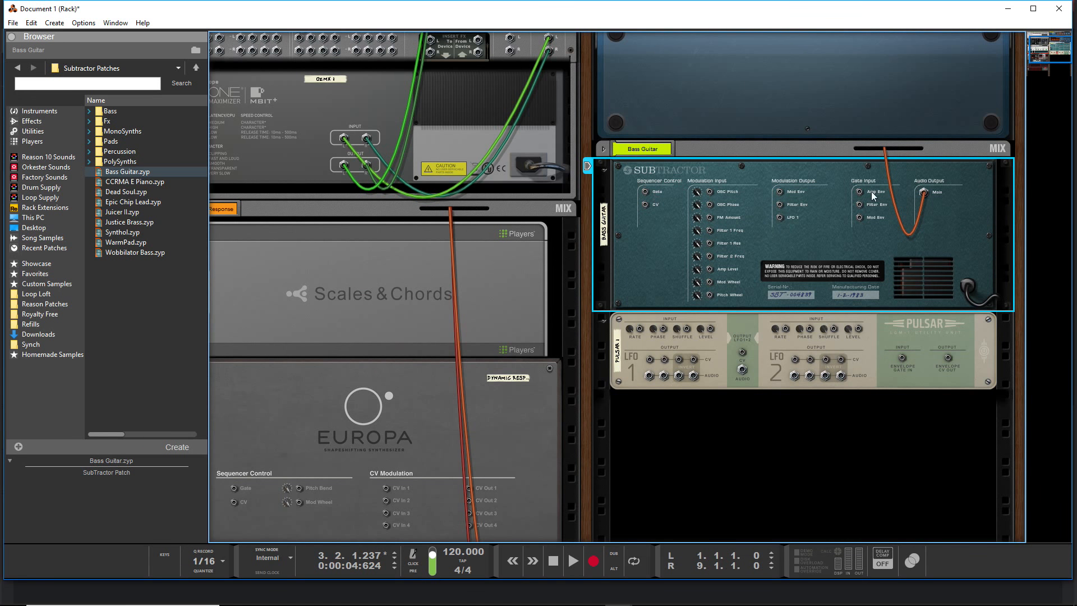
{"action": "left_click_drag", "start_coordinate": [860, 190], "coordinate": [902, 362]}
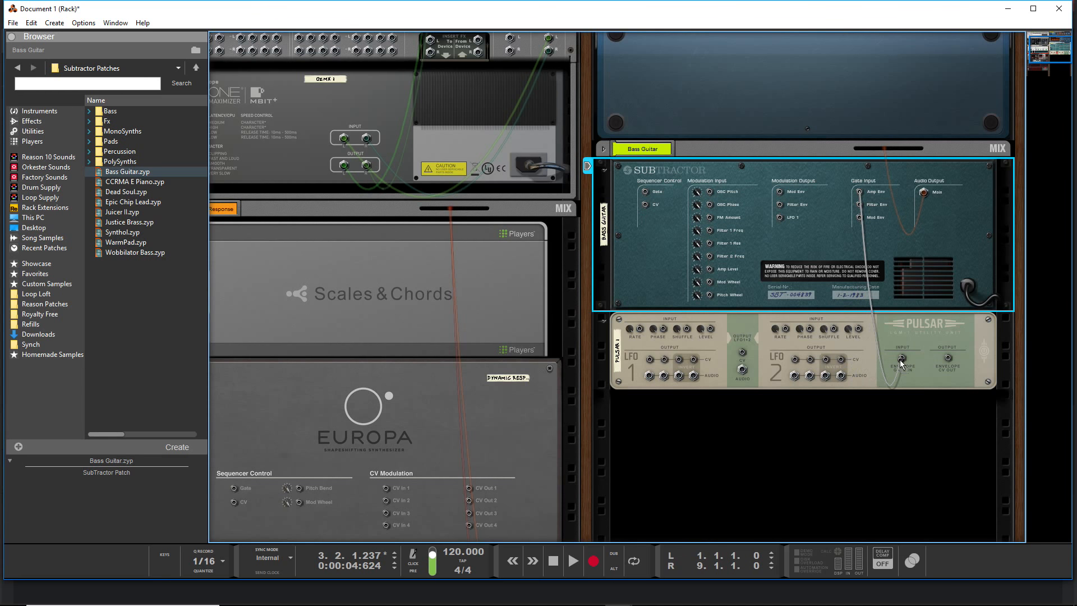
{"action": "left_click_drag", "start_coordinate": [900, 360], "coordinate": [874, 304]}
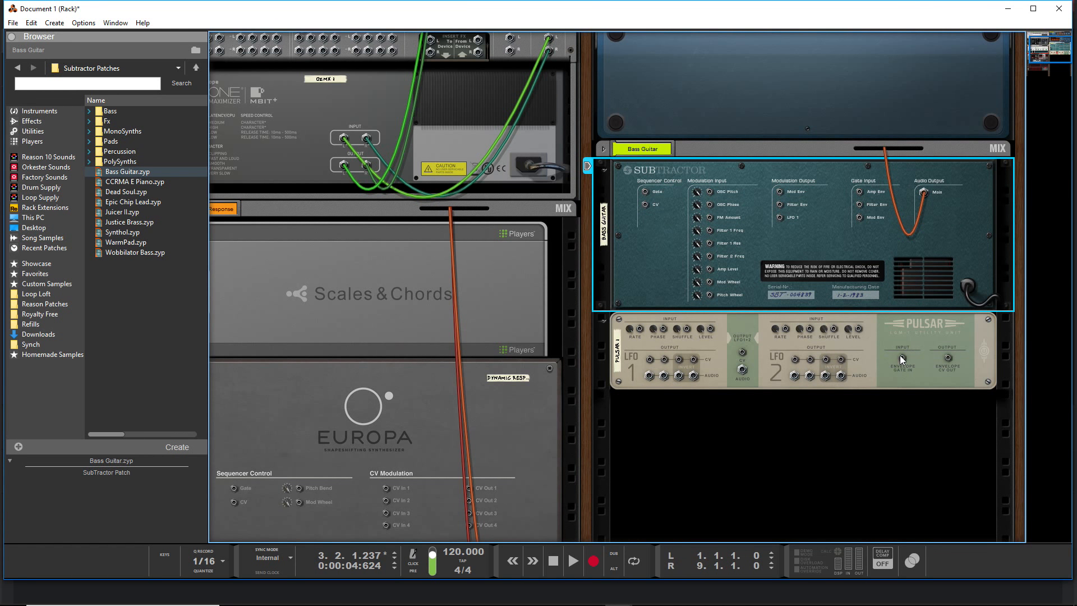
{"action": "left_click_drag", "start_coordinate": [900, 355], "coordinate": [779, 204]}
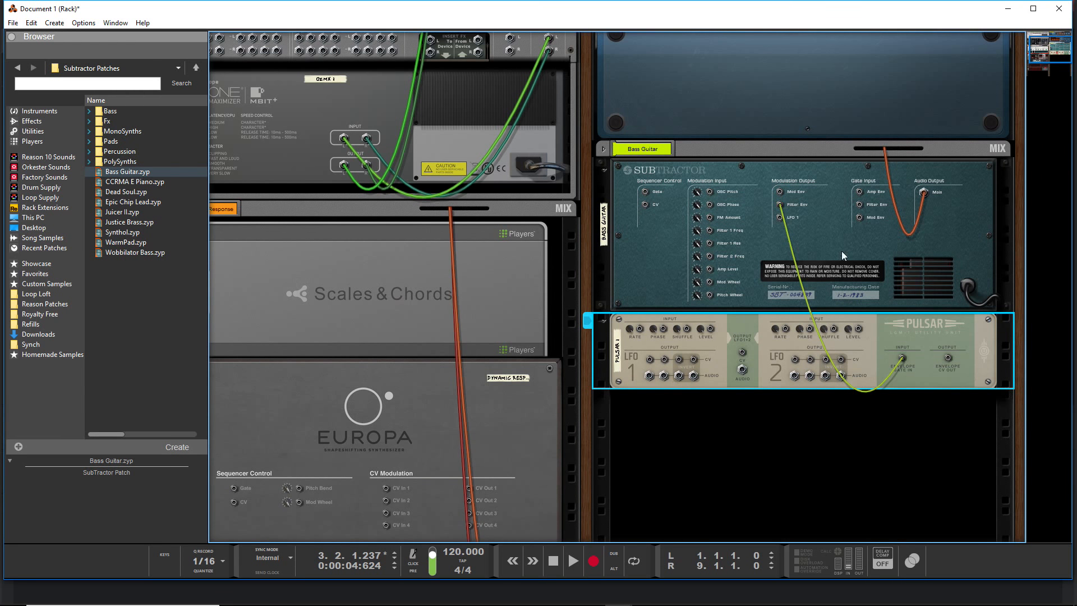
Move the Pulsar gate cable to the SubTractor's Mod Env modulation output and return to the front of the rack
{"action": "key", "text": "Tab"}
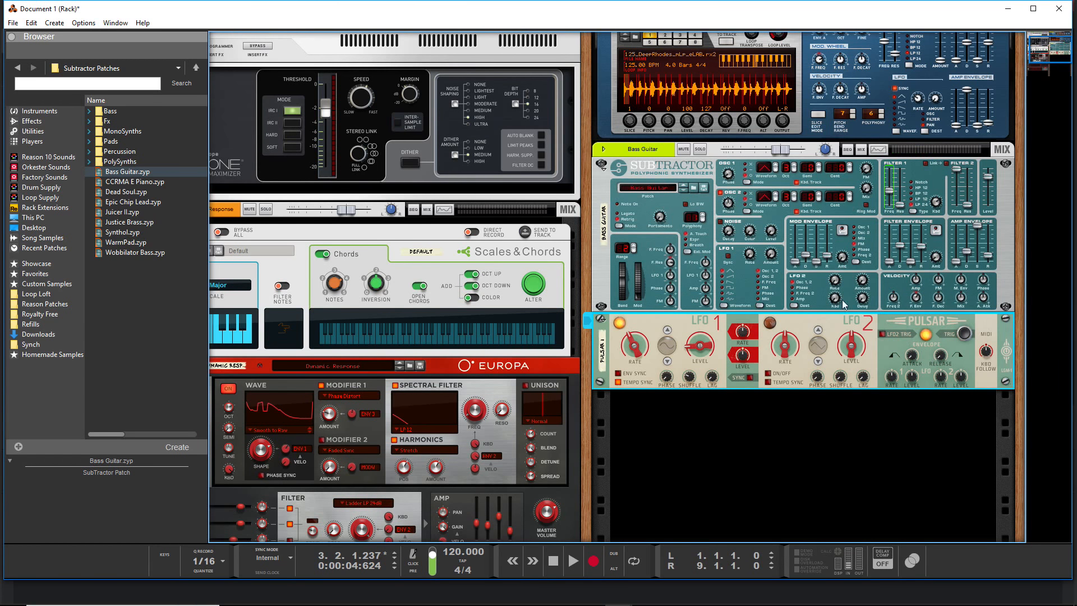
{"action": "key", "text": "Tab"}
{"action": "mouse_move", "coordinate": [780, 204]}
{"action": "left_mouse_down"}
{"action": "mouse_move", "coordinate": [775, 215]}
{"action": "mouse_move", "coordinate": [777, 193]}
{"action": "left_mouse_up"}
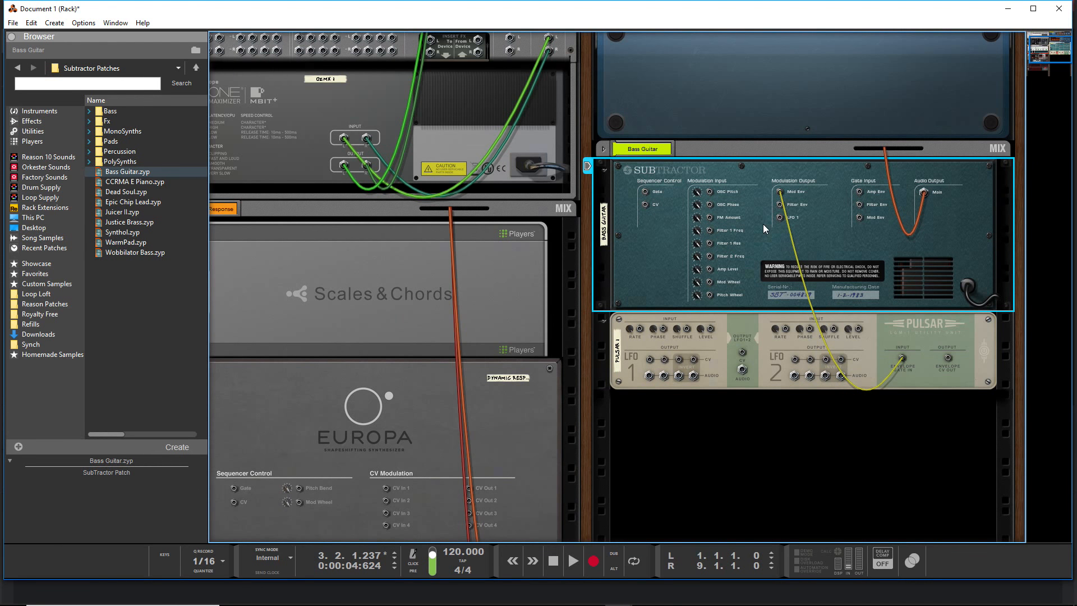
{"action": "key", "text": "Tab"}
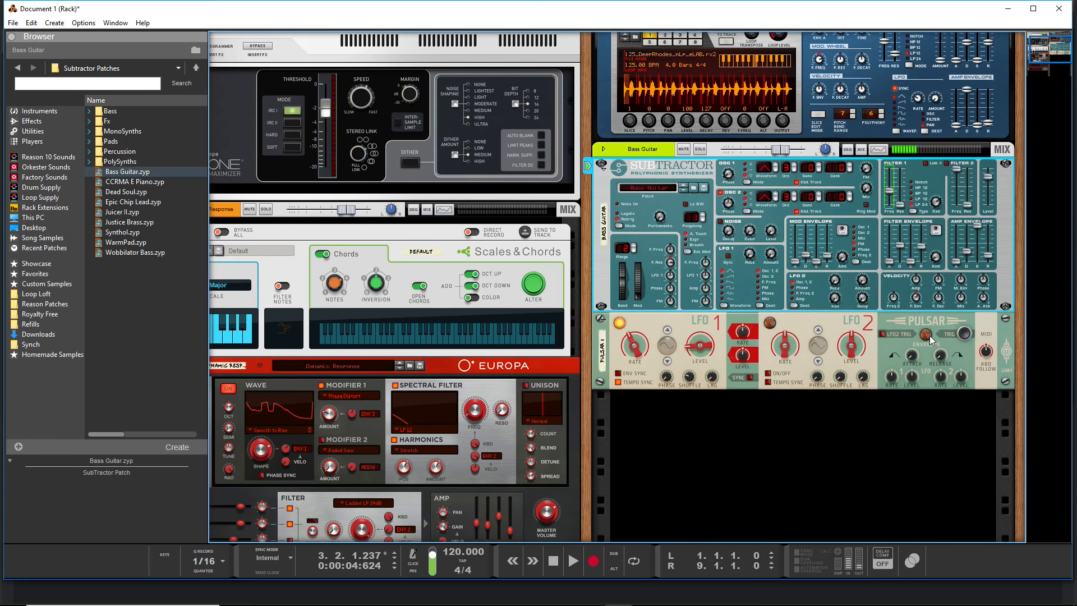
Turn on the Pulsar's LFO 2 and lower its level
{"action": "left_click", "coordinate": [942, 364]}
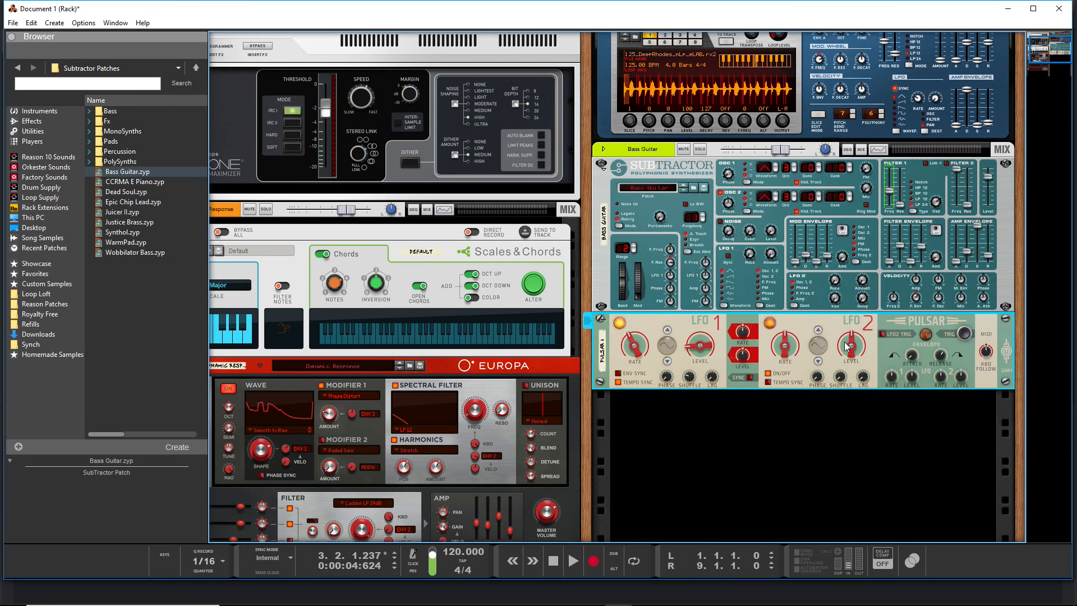
{"action": "left_click_drag", "start_coordinate": [847, 346], "coordinate": [842, 354]}
{"action": "left_click", "coordinate": [882, 333]}
Check the Pulsar's rear inputs, then enable Env Sync for LFO 1 and change its waveform
{"action": "key", "text": "Tab"}
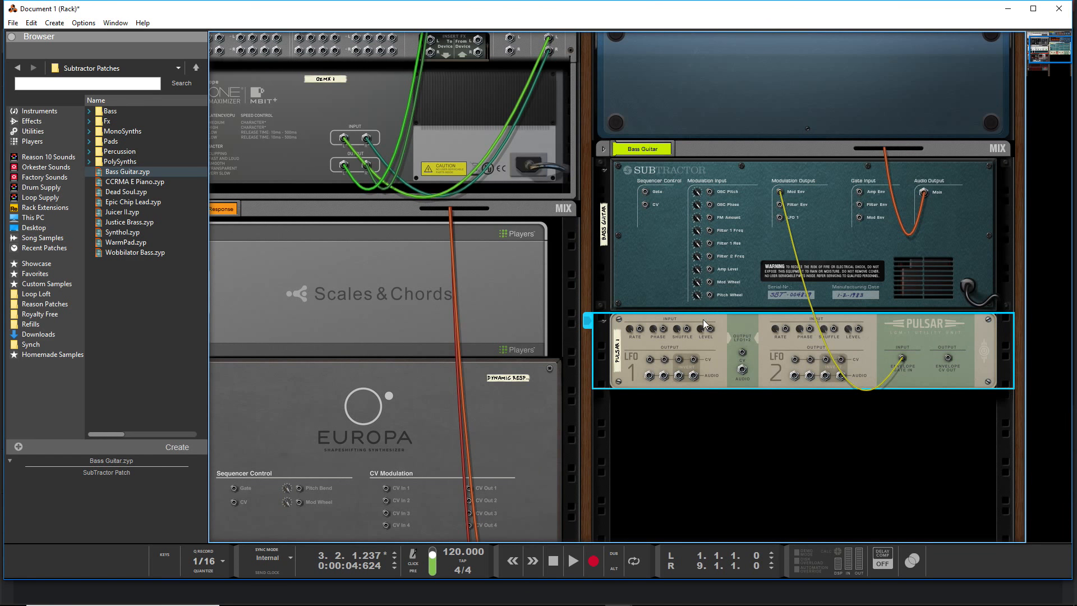
{"action": "key", "text": "Tab"}
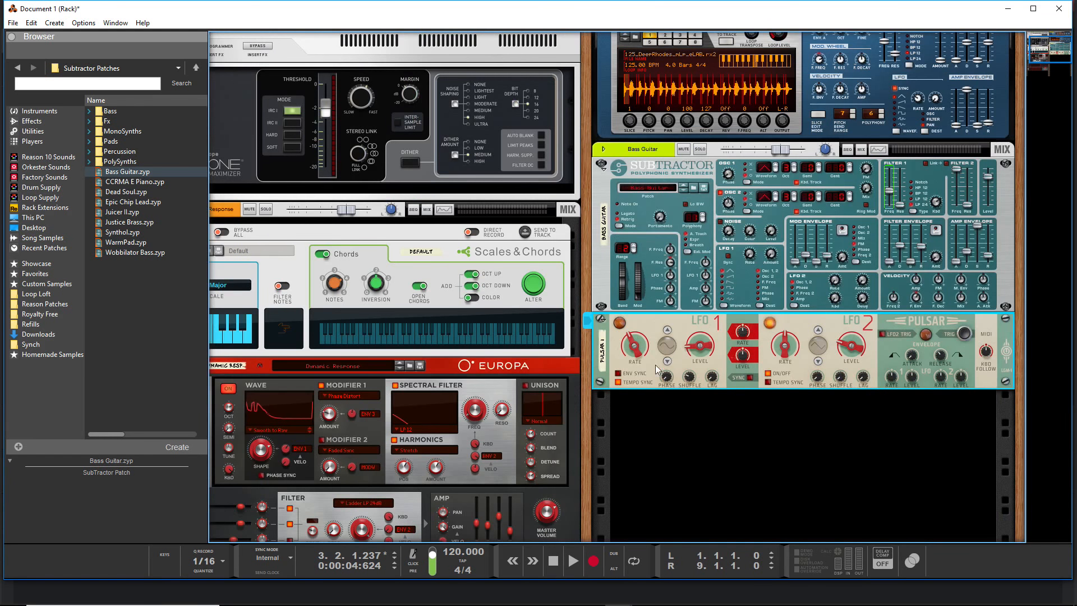
{"action": "left_click", "coordinate": [618, 373]}
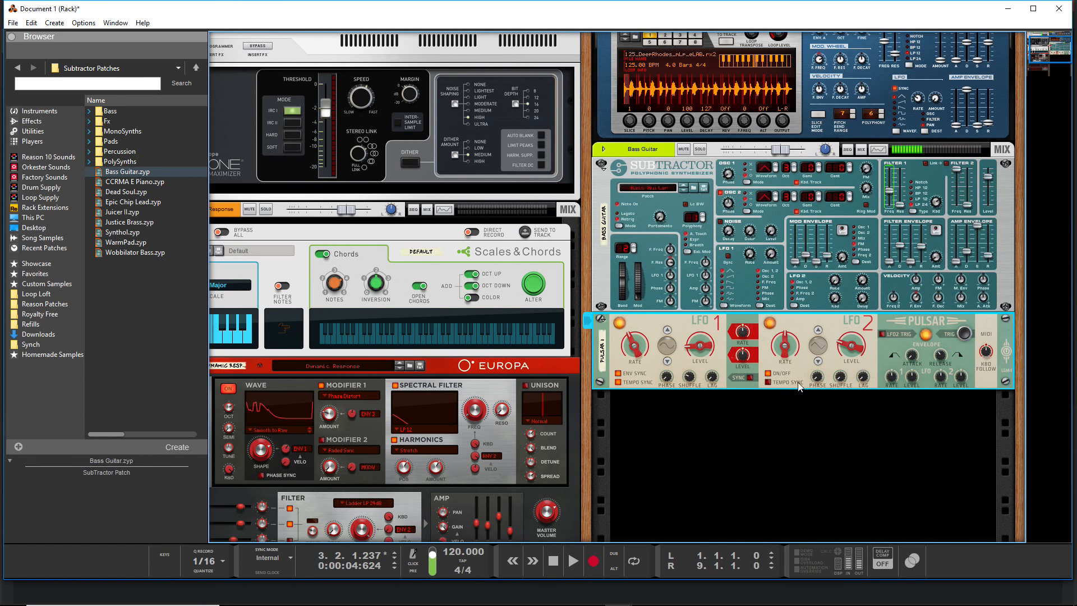
{"action": "left_click", "coordinate": [668, 330]}
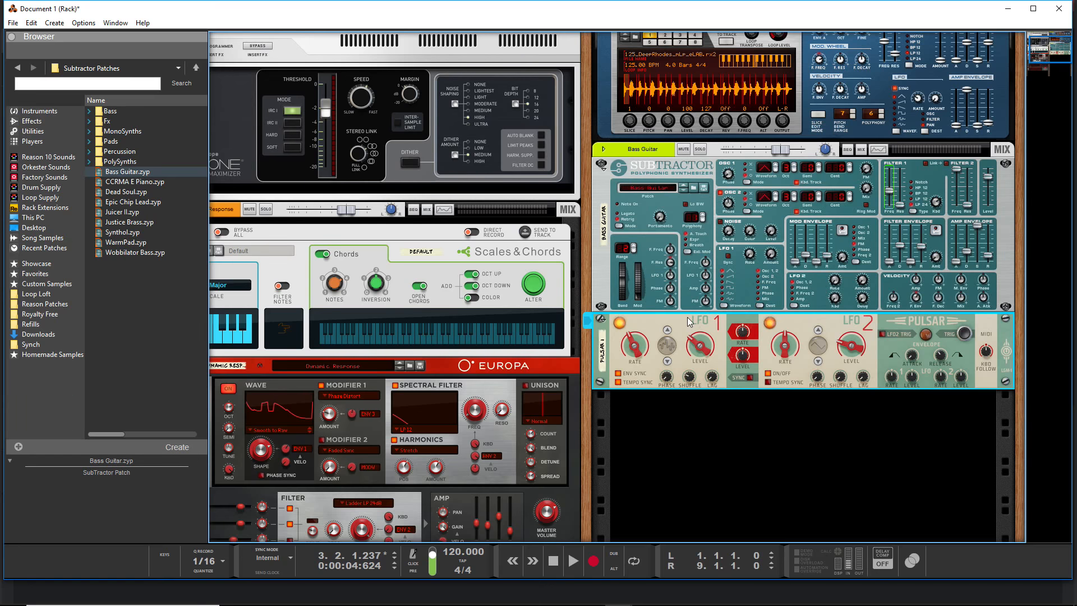
Patch two LFO 1 CV outputs to the SubTractor's Filter 1 Res and Filter 1 Freq inputs, with the resonance amount at 66
{"action": "key", "text": "Tab"}
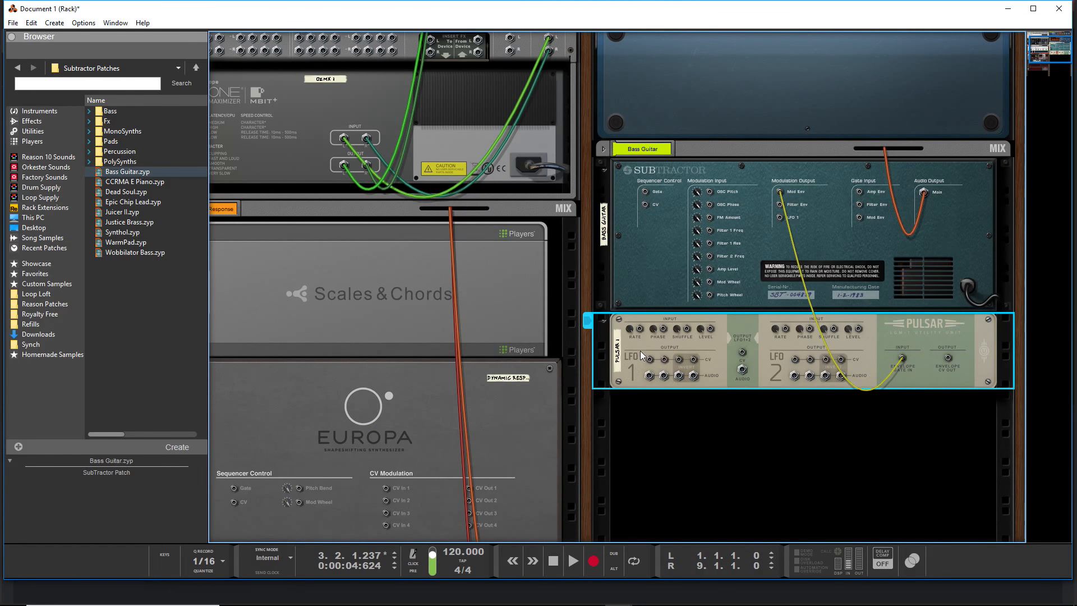
{"action": "left_click_drag", "start_coordinate": [649, 359], "coordinate": [710, 244]}
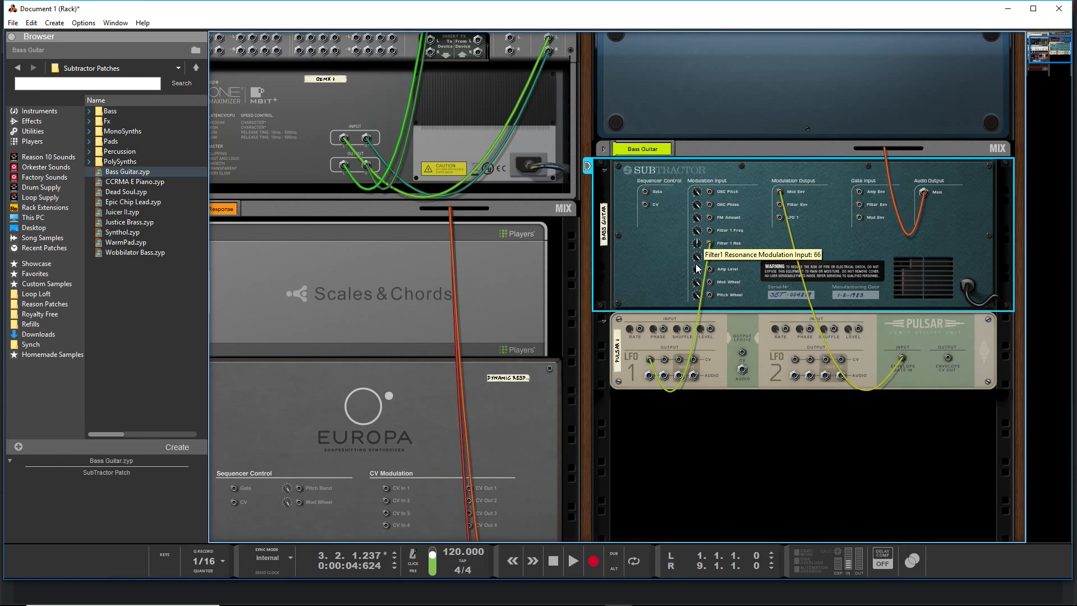
{"action": "left_click_drag", "start_coordinate": [680, 360], "coordinate": [697, 215]}
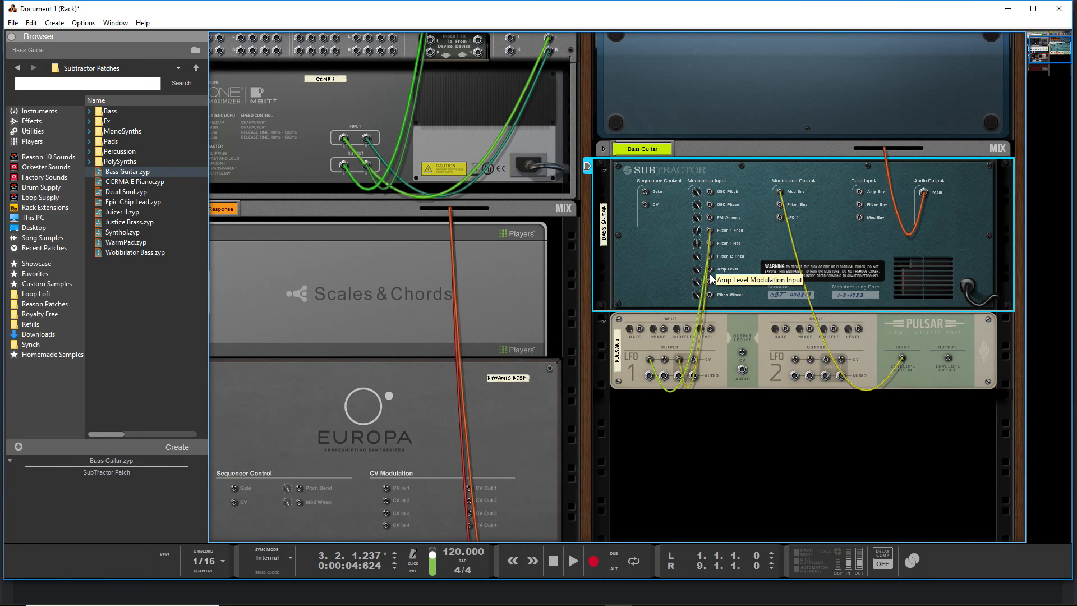
{"action": "key", "text": "Tab"}
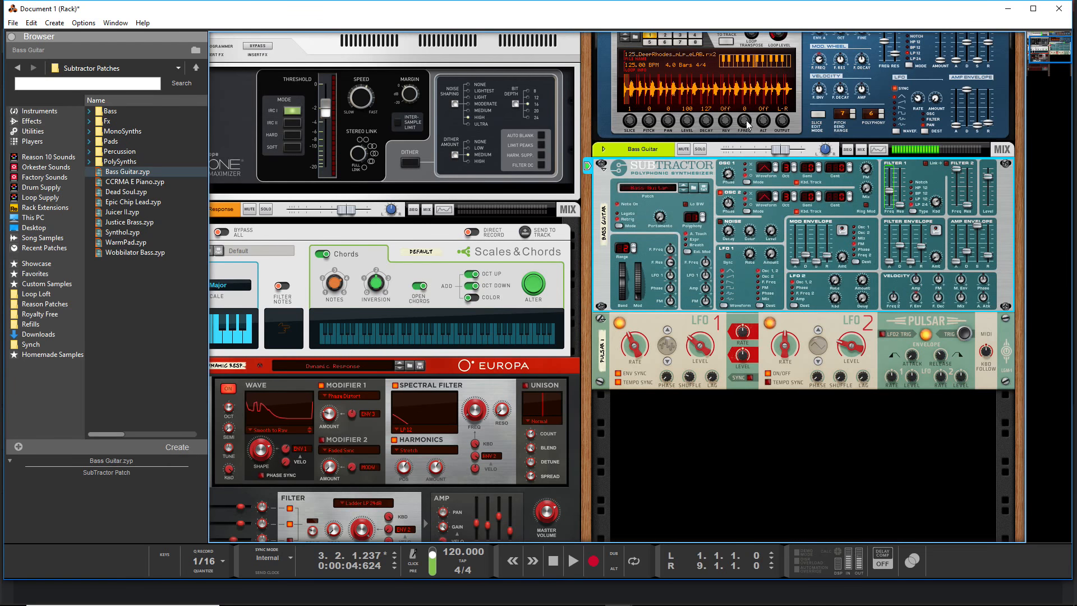
Clear the automation from the SubTractor's Filter 1 frequency and set the frequency to 50
{"action": "right_click", "coordinate": [888, 176]}
{"action": "left_click", "coordinate": [915, 192]}
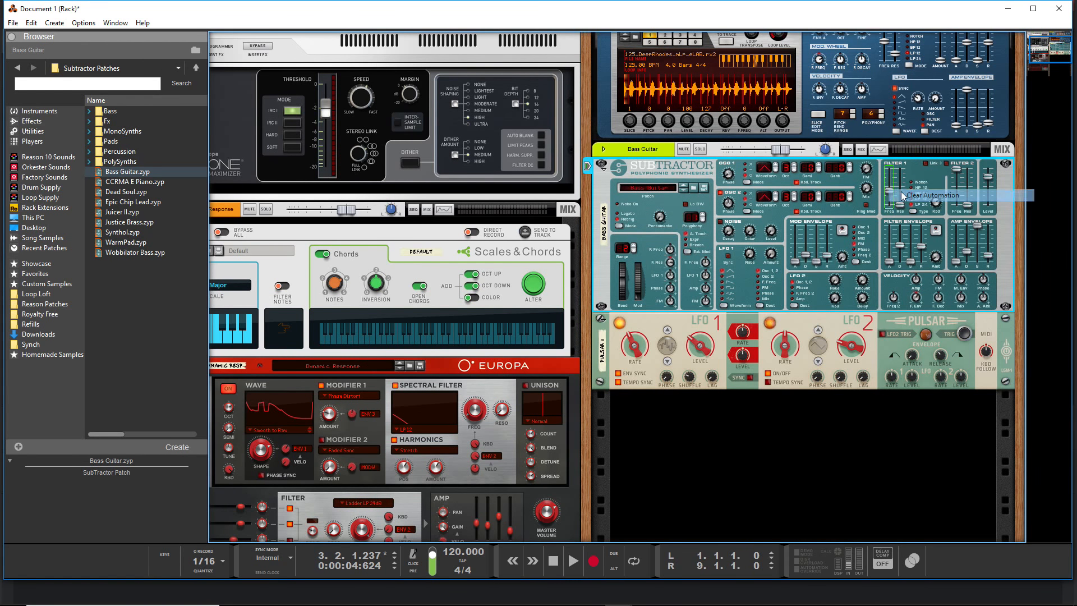
{"action": "left_click_drag", "start_coordinate": [901, 204], "coordinate": [902, 185]}
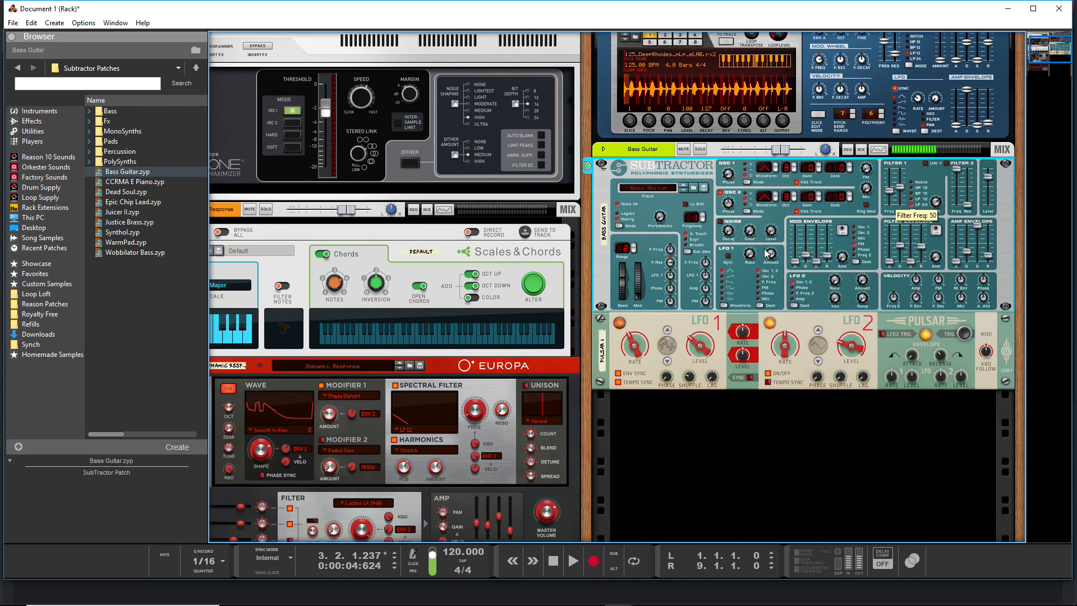
Change the Pulsar's LFO 1 waveform to square
{"action": "left_click", "coordinate": [704, 323]}
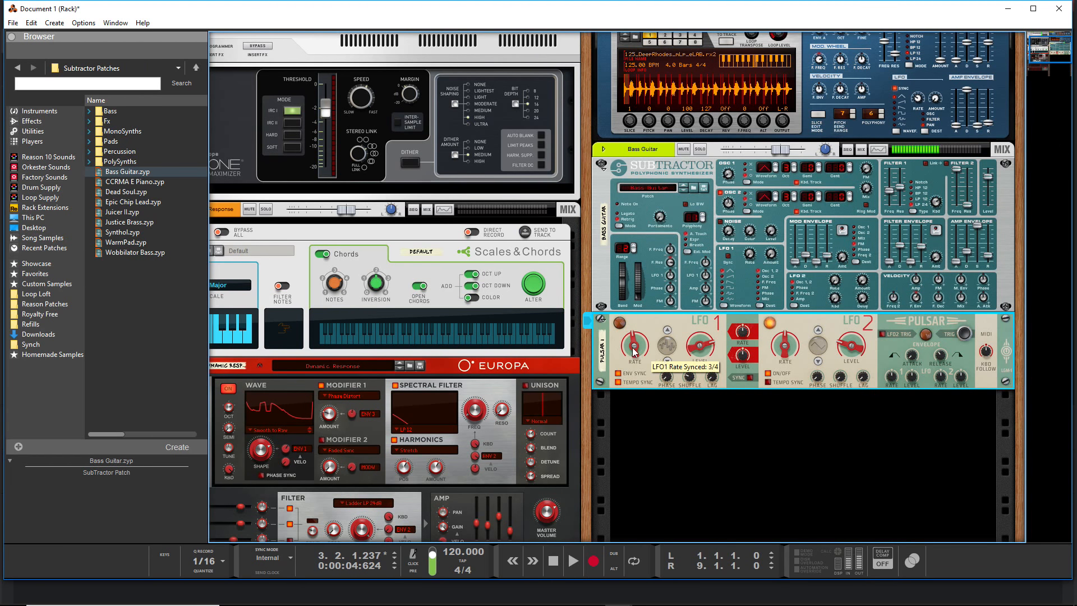
{"action": "left_click", "coordinate": [666, 360]}
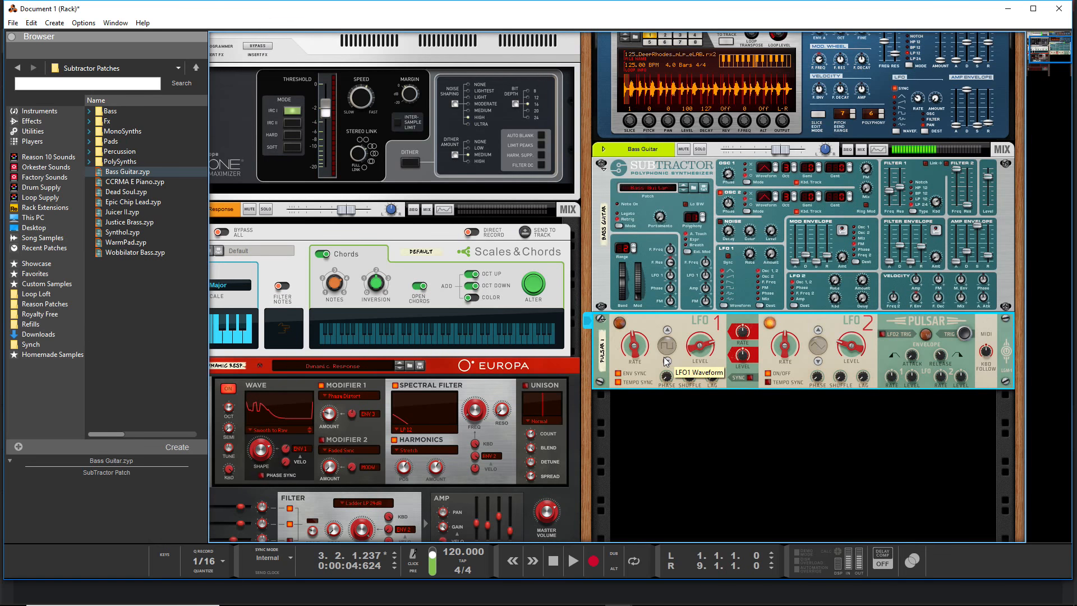
Change the Pulsar's LFO 1 waveform from square to sine and turn off Env Sync for LFO 1
{"action": "left_click", "coordinate": [666, 360]}
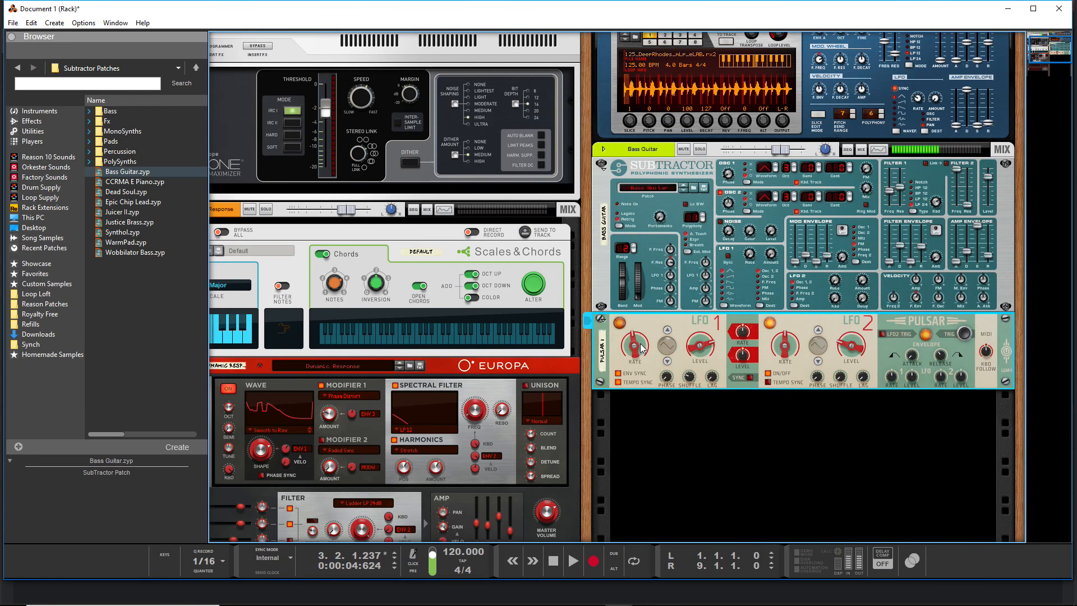
{"action": "left_click", "coordinate": [618, 374]}
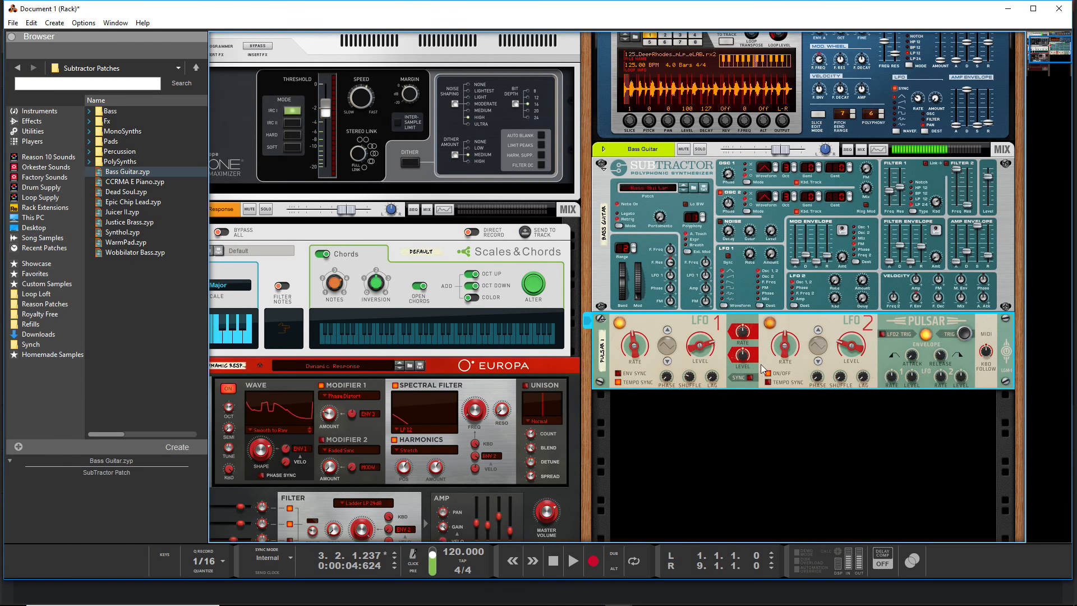
{"action": "mouse_move", "coordinate": [772, 361]}
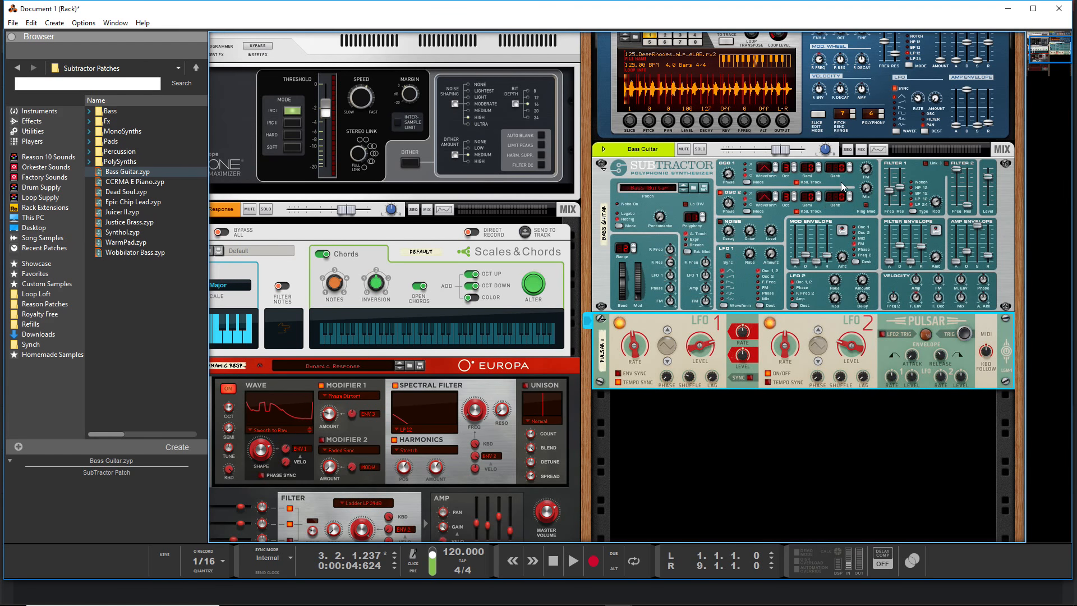
{"action": "scroll", "coordinate": [911, 305], "scroll_direction": "up", "scroll_amount": 2}
{"action": "scroll", "coordinate": [906, 147], "scroll_direction": "down", "scroll_amount": 6}
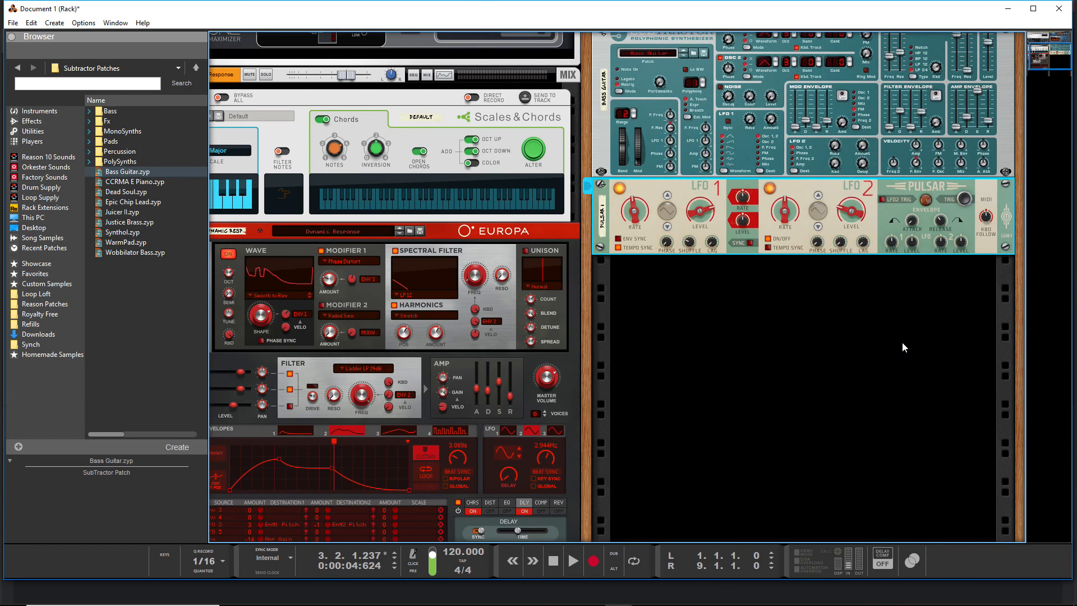
{"action": "scroll", "coordinate": [896, 342], "scroll_direction": "up", "scroll_amount": 4}
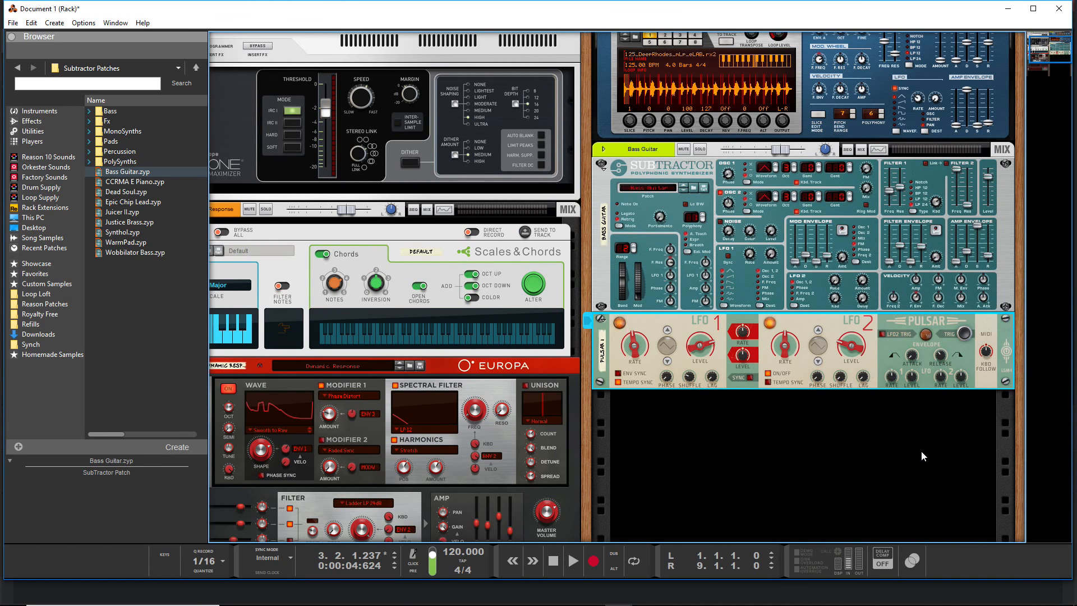
{"action": "scroll", "coordinate": [914, 470], "scroll_direction": "down", "scroll_amount": 3}
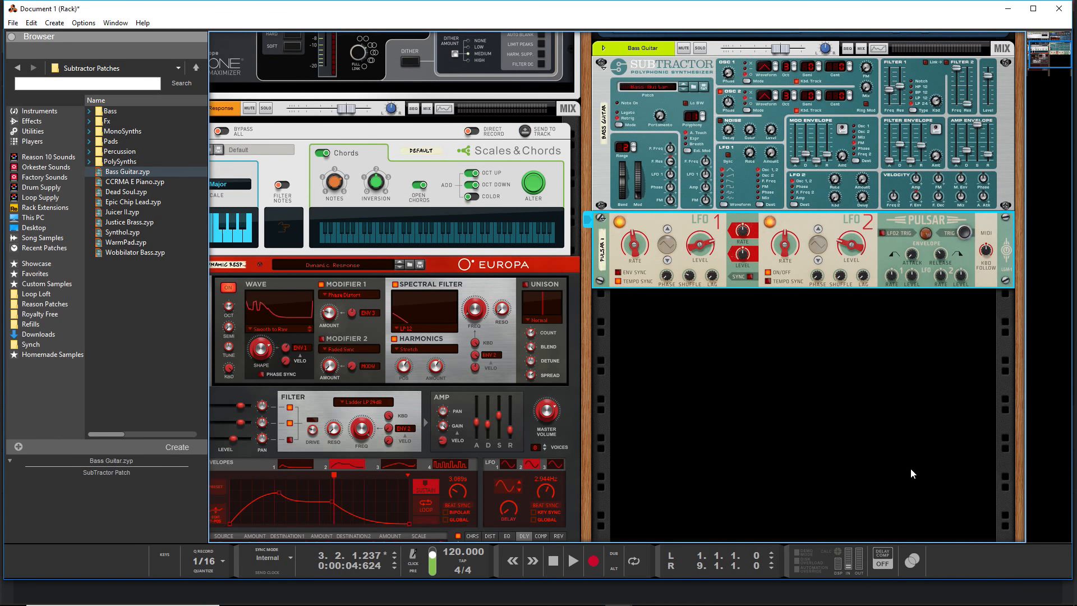
{"action": "scroll", "coordinate": [842, 442], "scroll_direction": "up", "scroll_amount": 3}
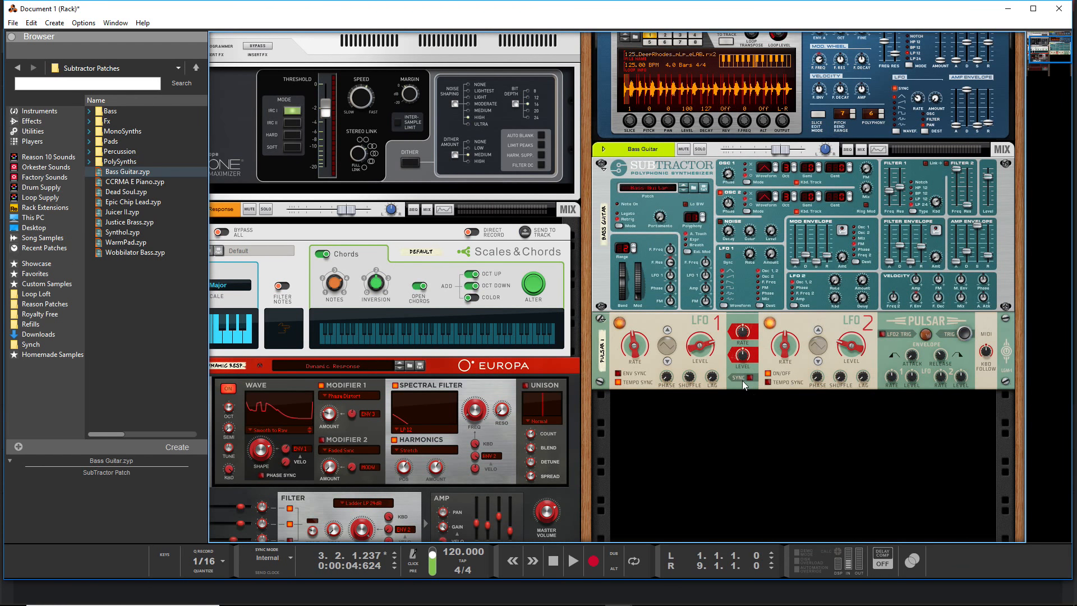
{"action": "scroll", "coordinate": [506, 473], "scroll_direction": "down", "scroll_amount": 7}
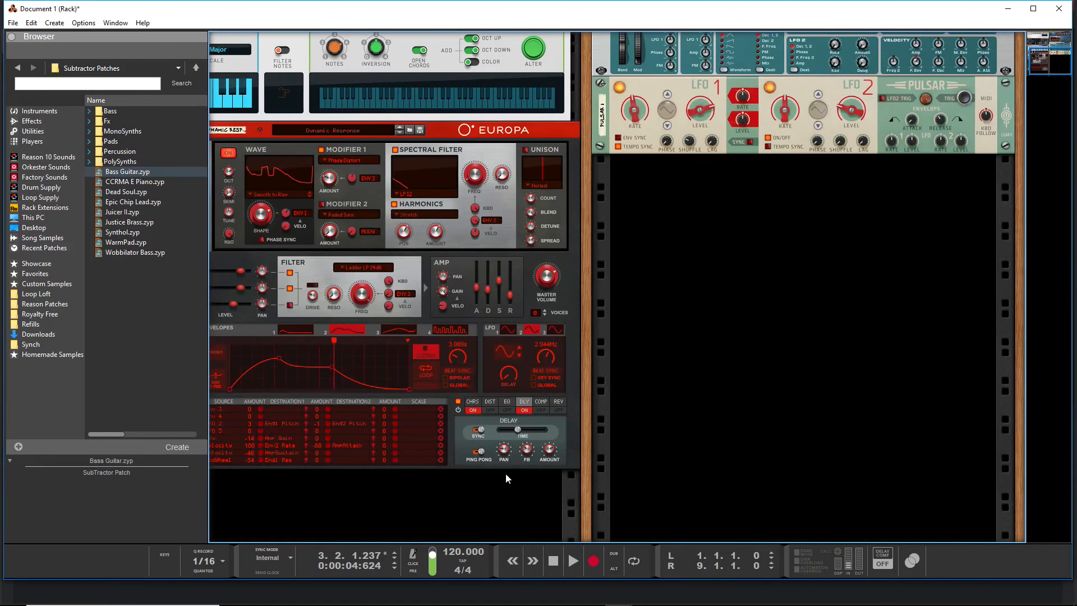